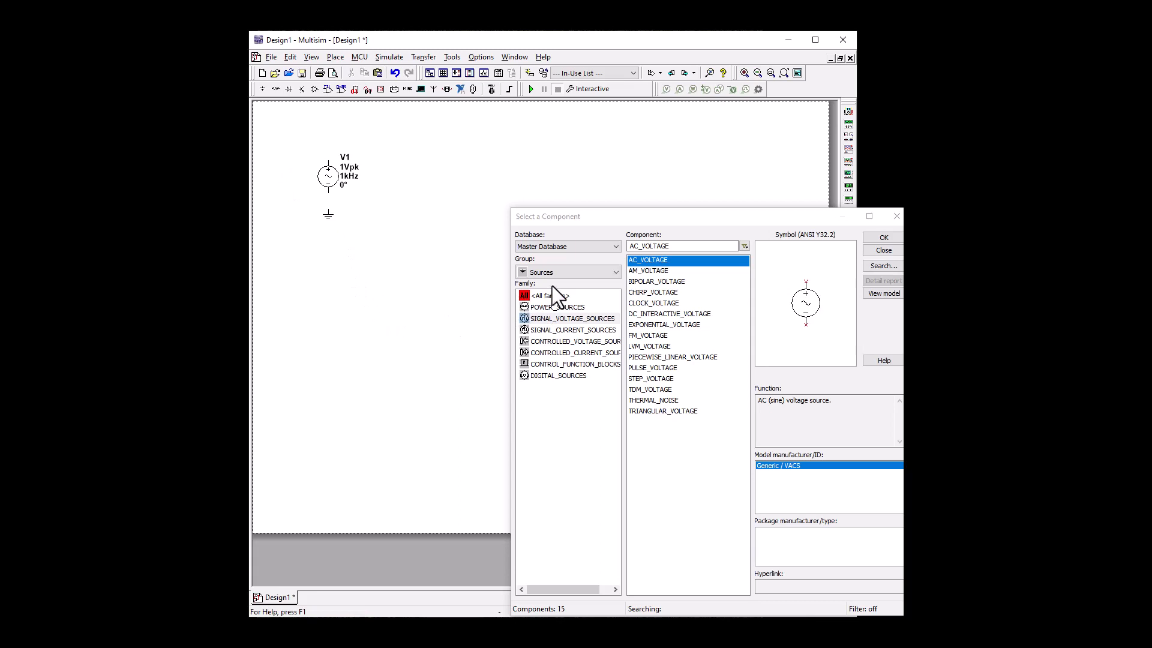
# Place a 15k resistor from the Basic group's RESISTOR family above and to the right of source V1.
pyautogui.click(546, 272)
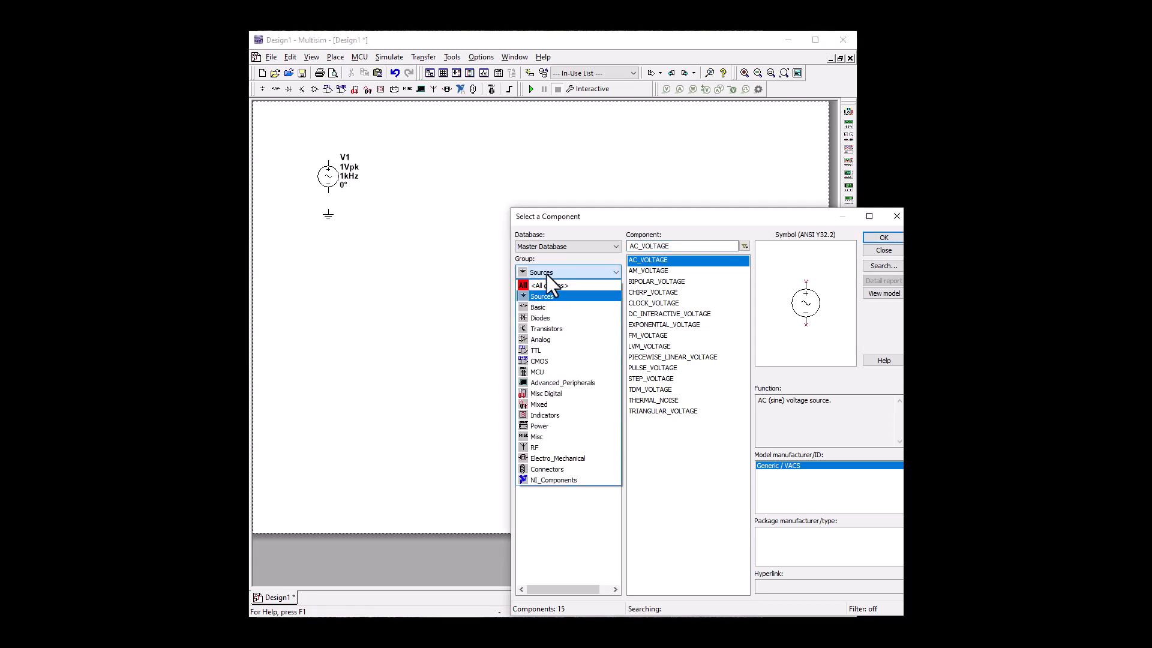
pyautogui.click(541, 305)
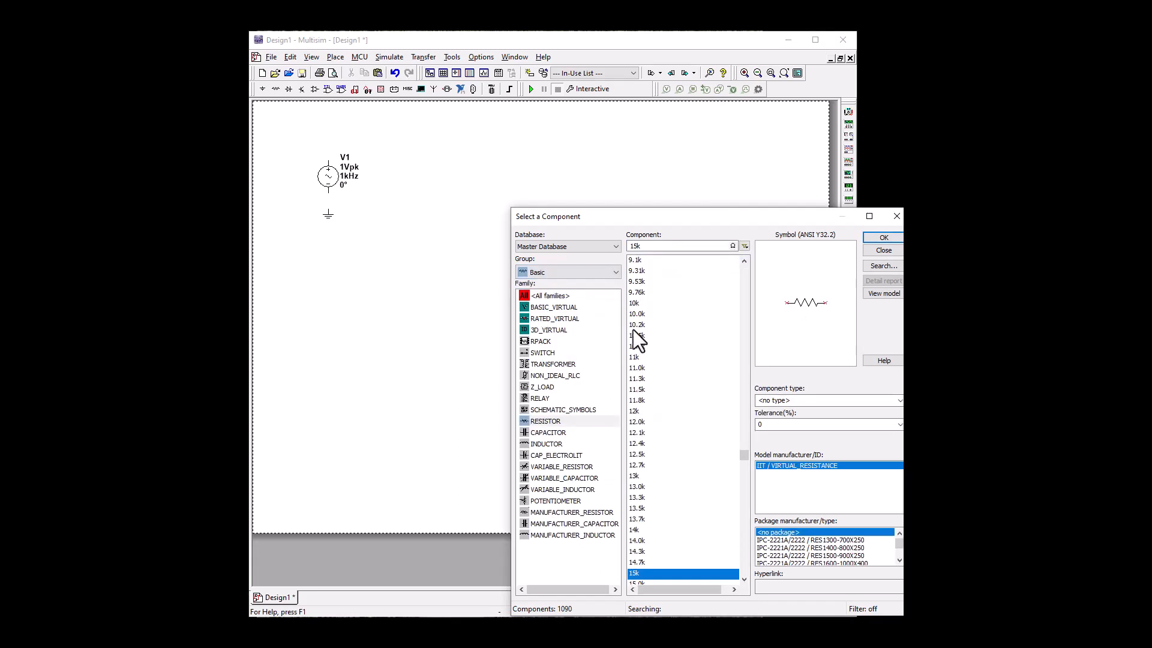
pyautogui.click(547, 420)
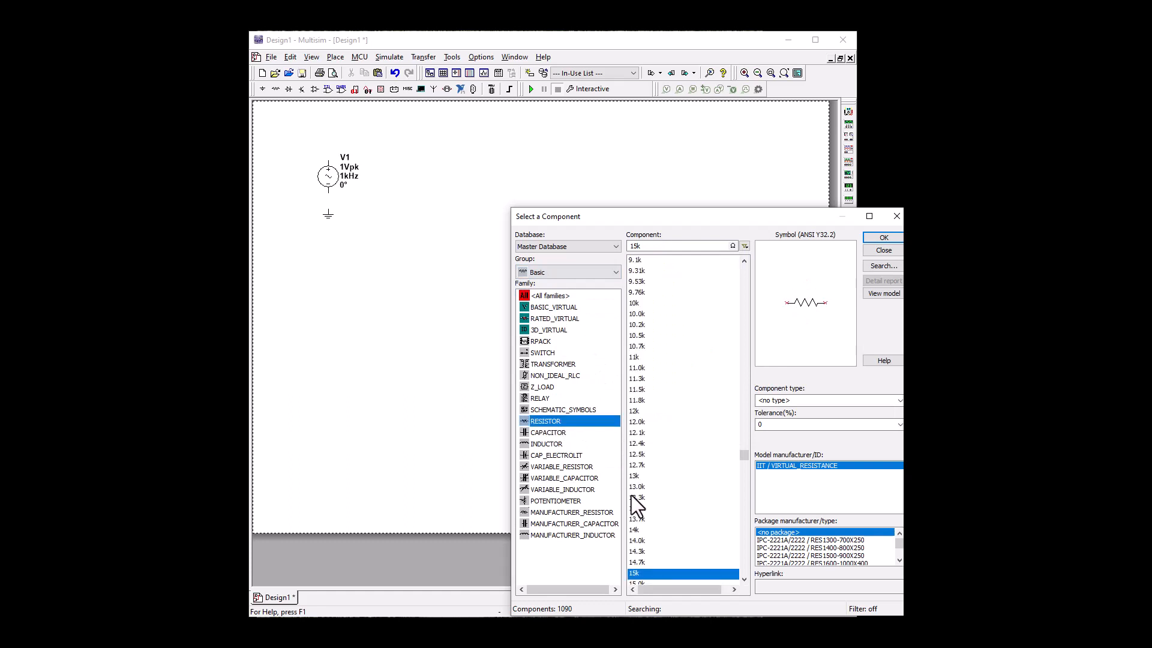
pyautogui.click(656, 574)
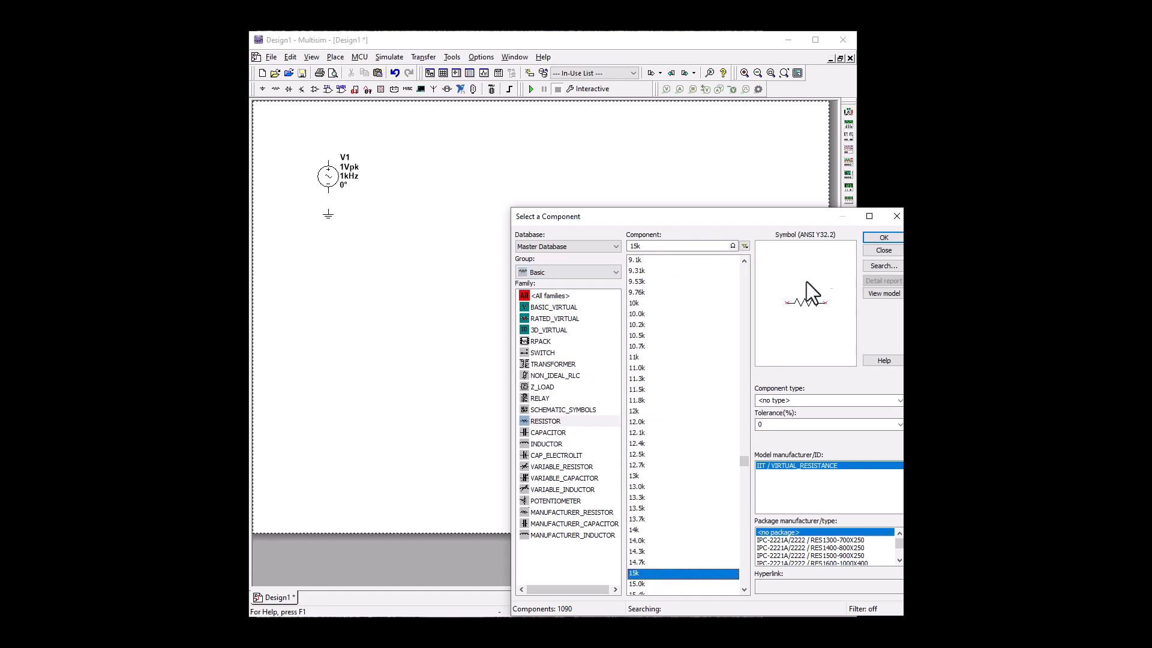
pyautogui.click(884, 238)
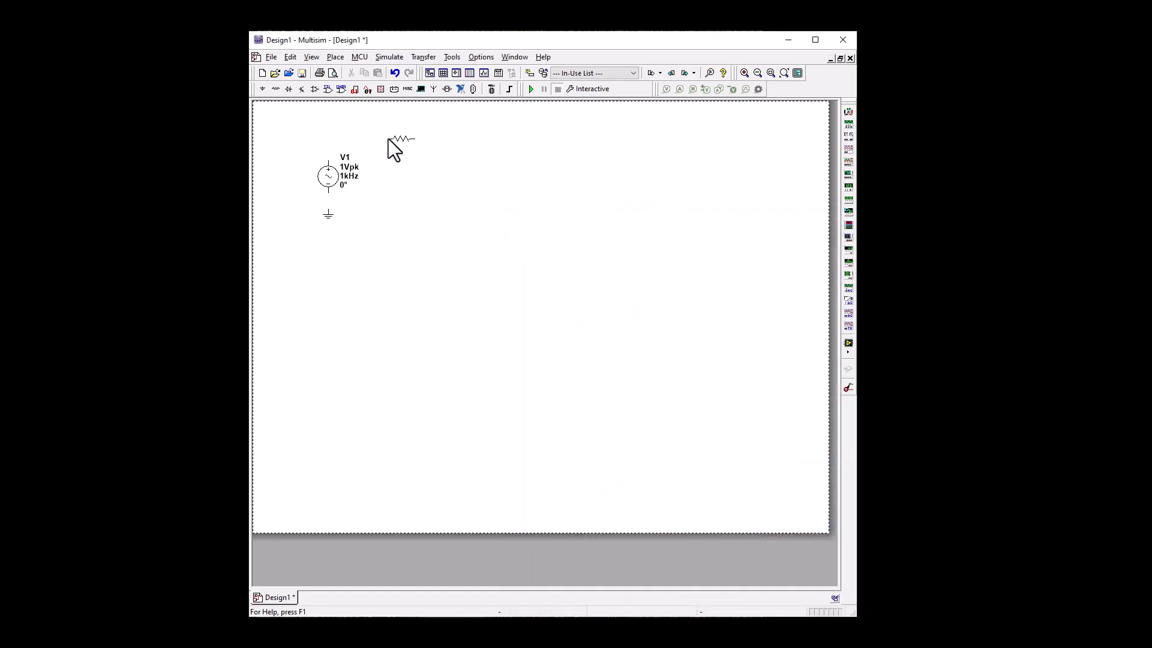
pyautogui.click(387, 138)
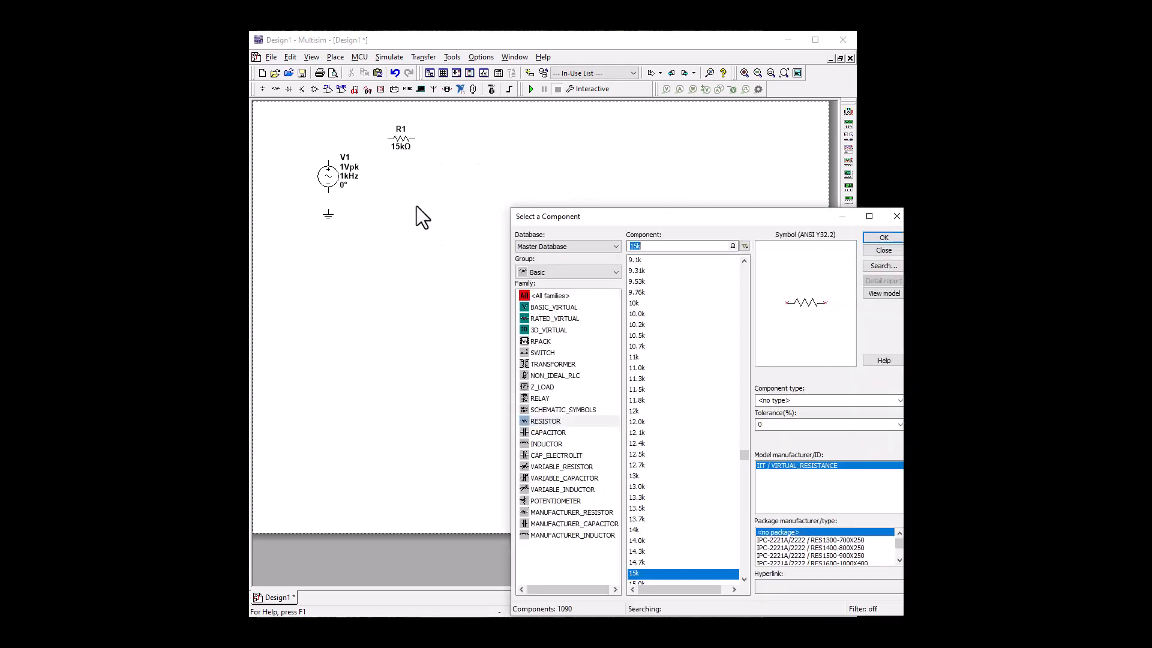
# Place a 1N4001GP diode from the Diodes group below and to the right of R1, and close the component browser.
pyautogui.click(535, 275)
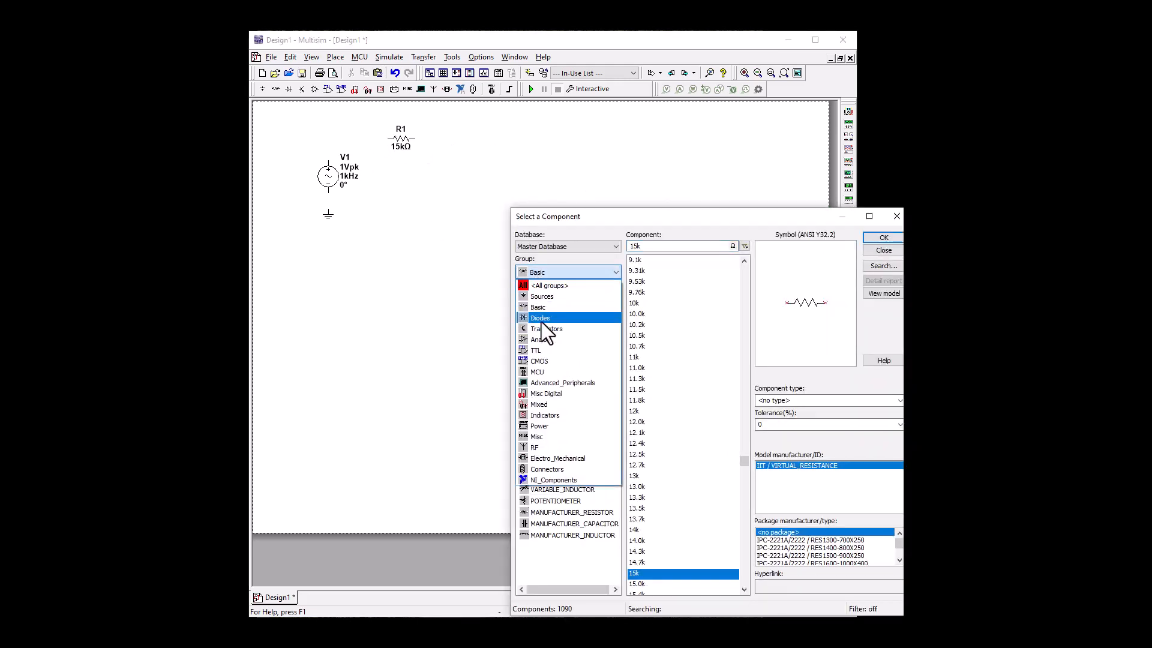
pyautogui.click(541, 319)
pyautogui.click(548, 319)
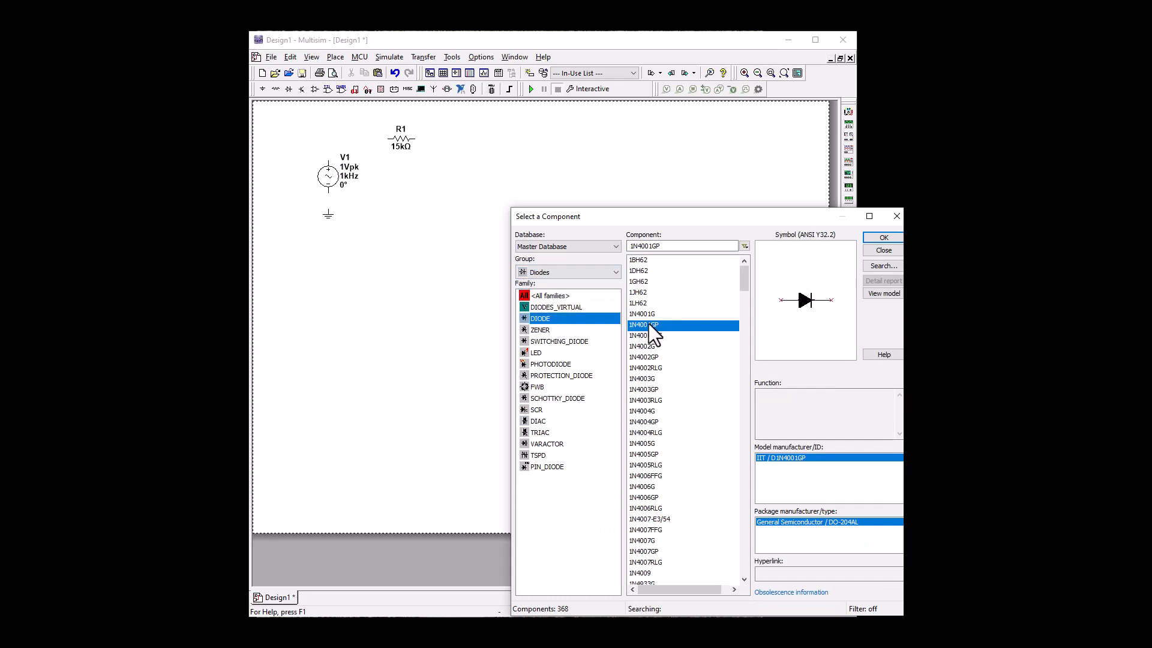
pyautogui.click(656, 325)
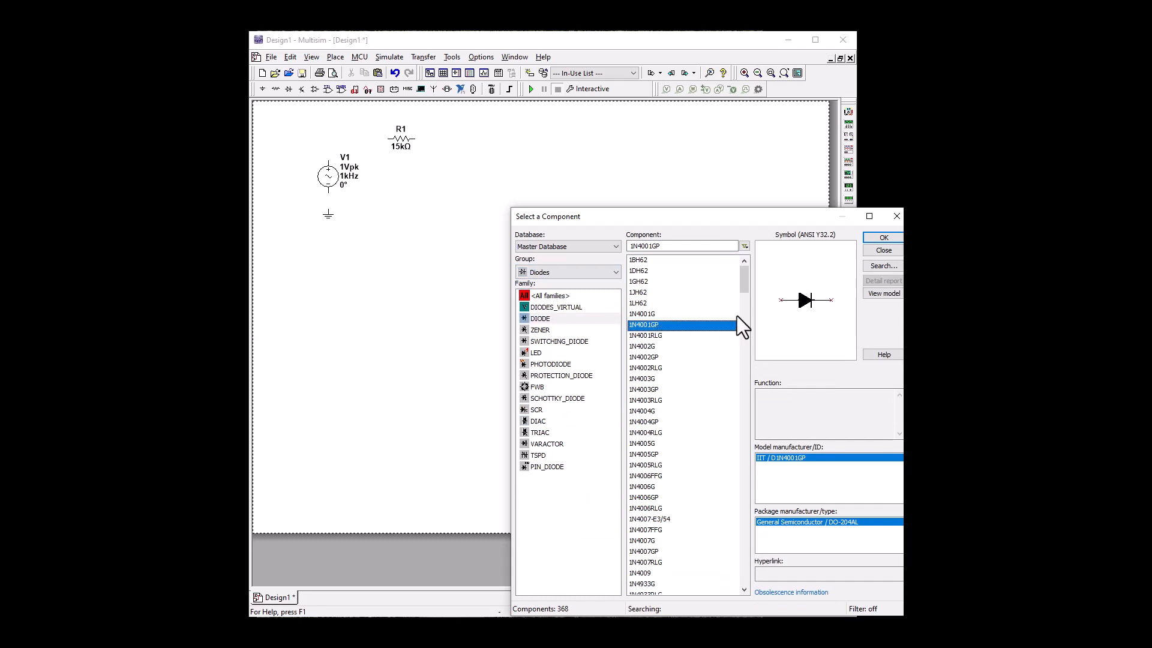
pyautogui.click(883, 238)
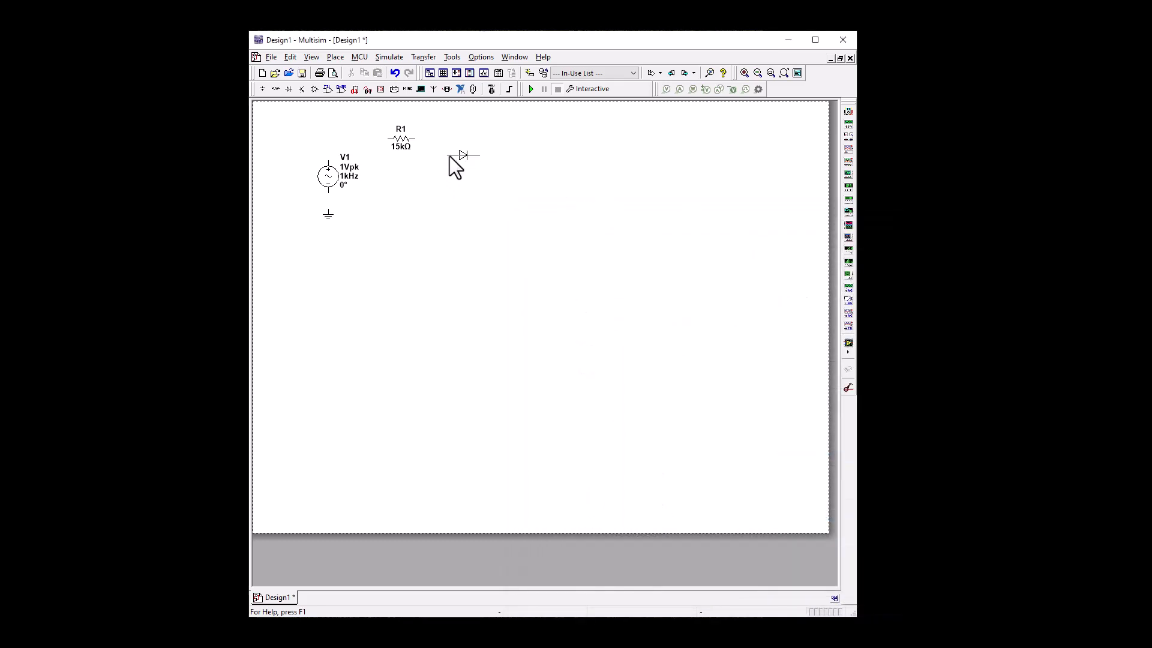
pyautogui.click(437, 180)
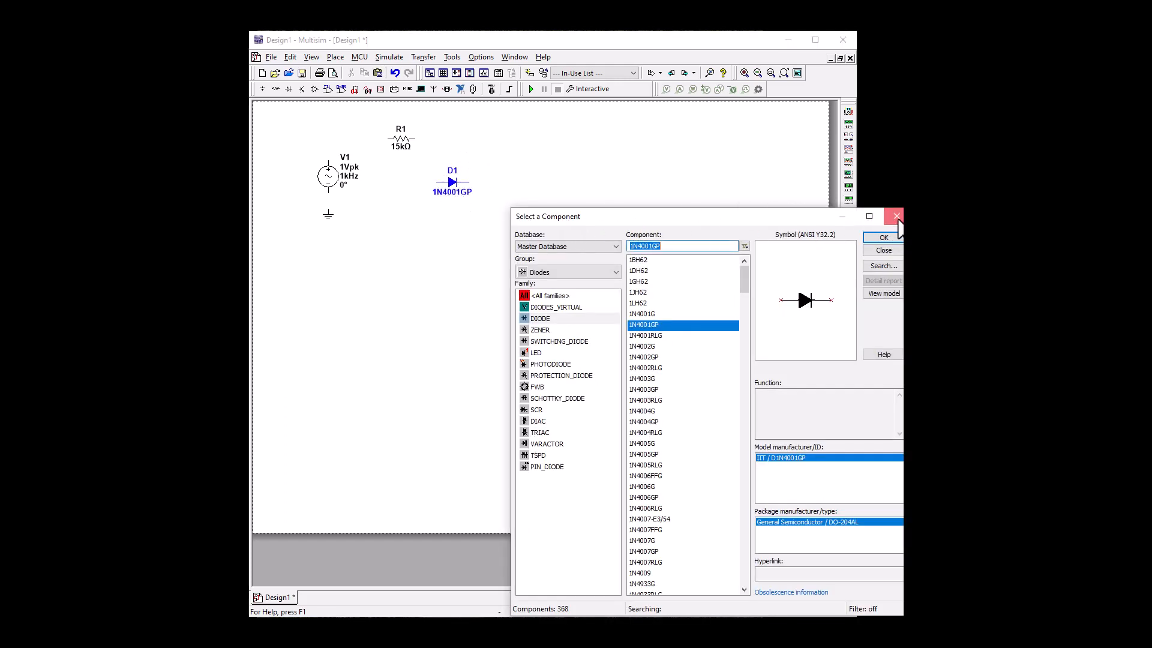
pyautogui.click(896, 216)
# Rotate diode D1 90° clockwise so it stands vertically.
pyautogui.rightClick(452, 182)
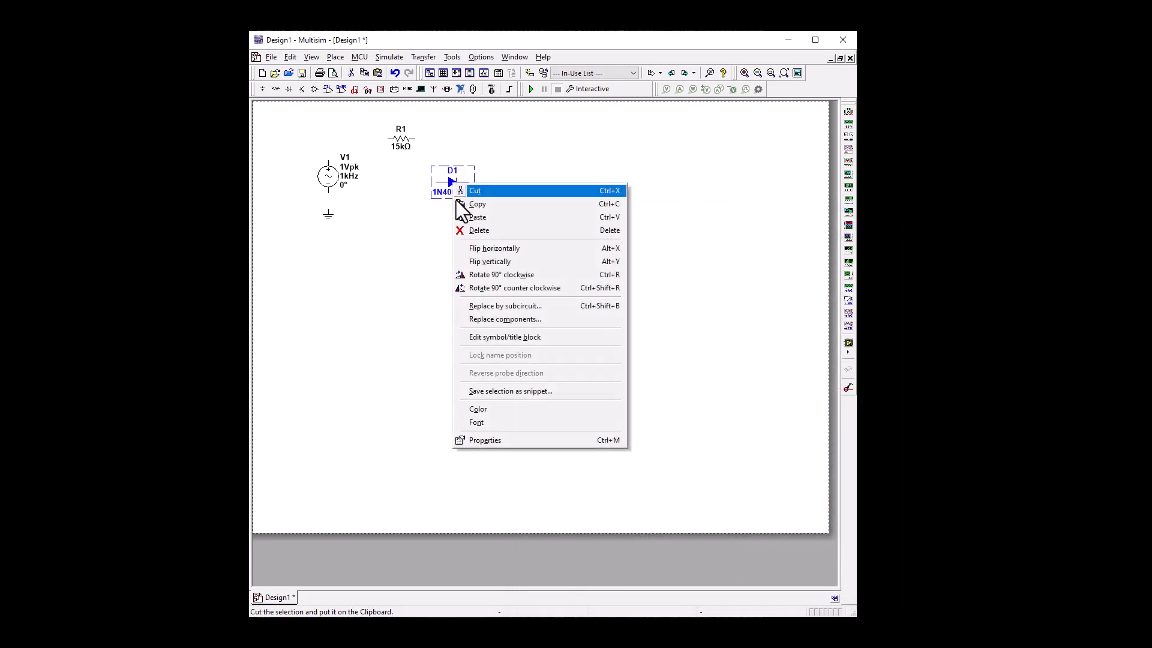
pyautogui.click(469, 271)
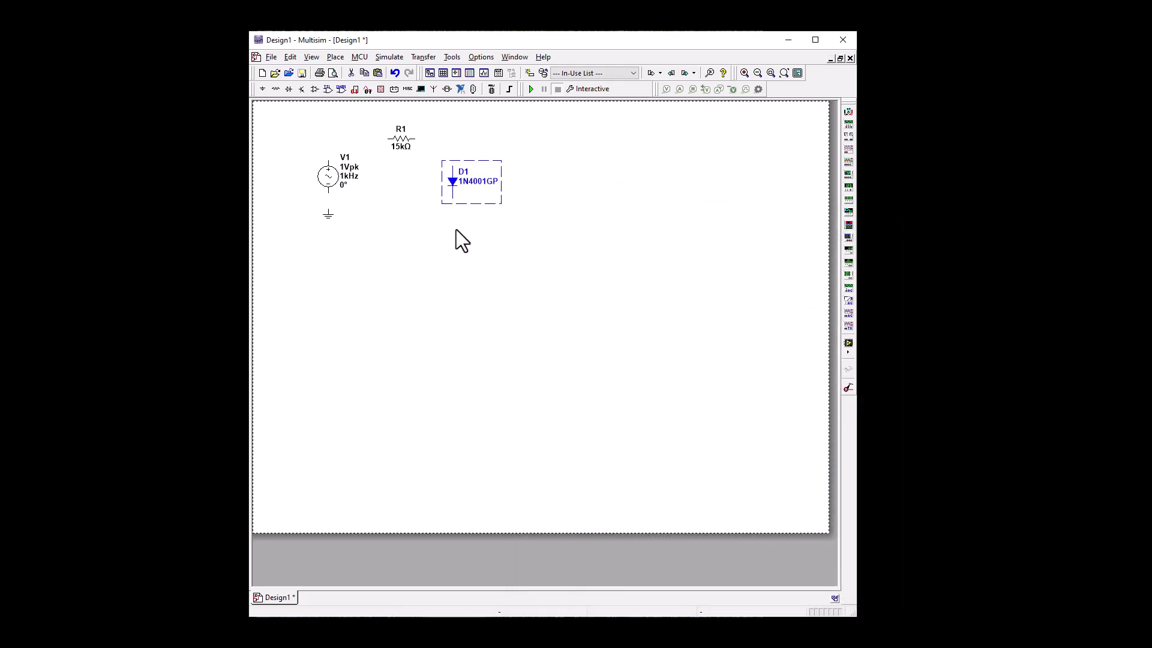
pyautogui.click(423, 250)
# Copy the ground symbol under V1 and paste the copy directly below diode D1.
pyautogui.click(333, 217)
pyautogui.rightClick(332, 218)
pyautogui.click(376, 239)
pyautogui.rightClick(454, 214)
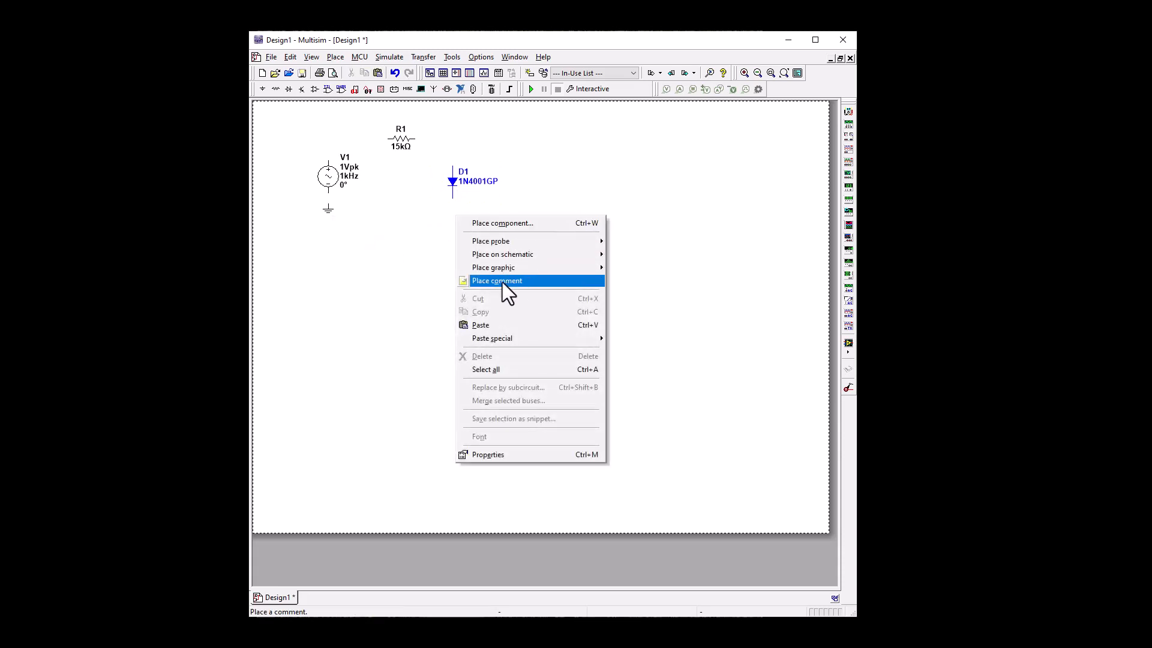
pyautogui.click(480, 317)
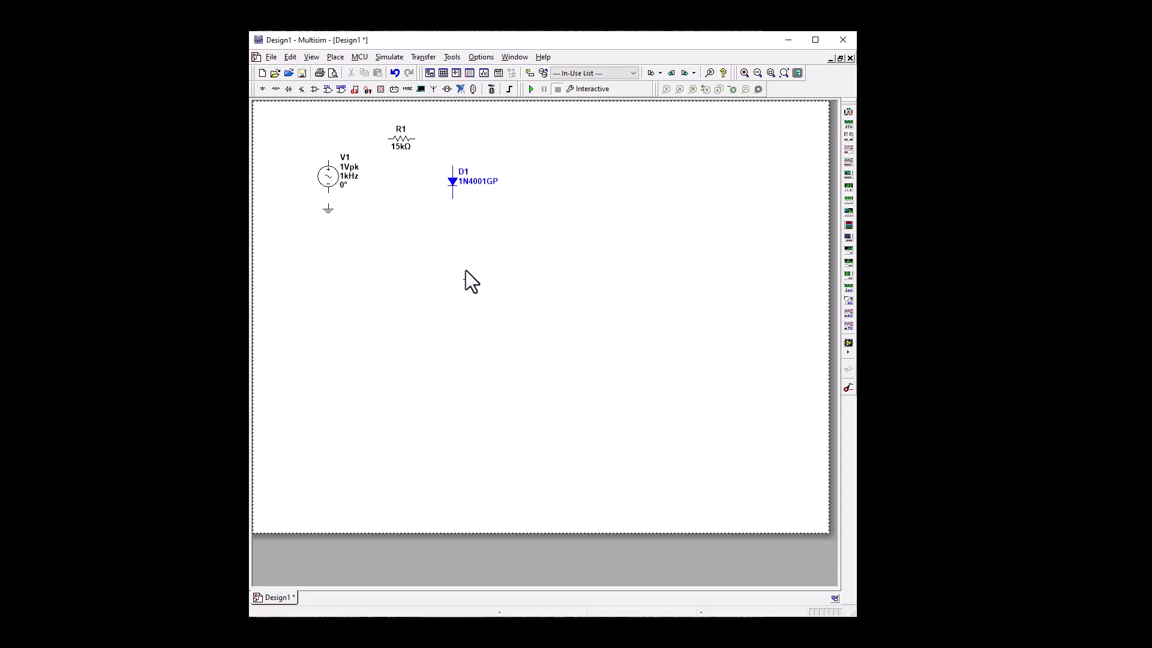
pyautogui.click(453, 211)
# Set source V1's peak voltage to 6 V and its frequency to 200 Hz.
pyautogui.doubleClick(332, 175)
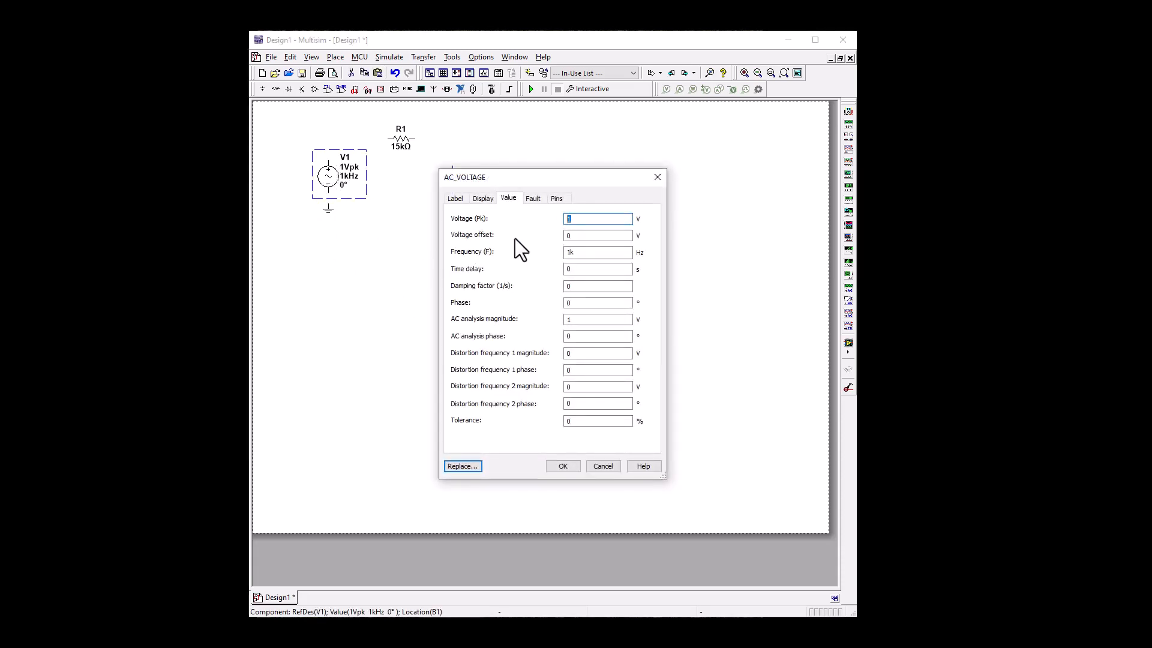
pyautogui.write('6')
pyautogui.doubleClick(600, 252)
pyautogui.write('200')
pyautogui.click(563, 466)
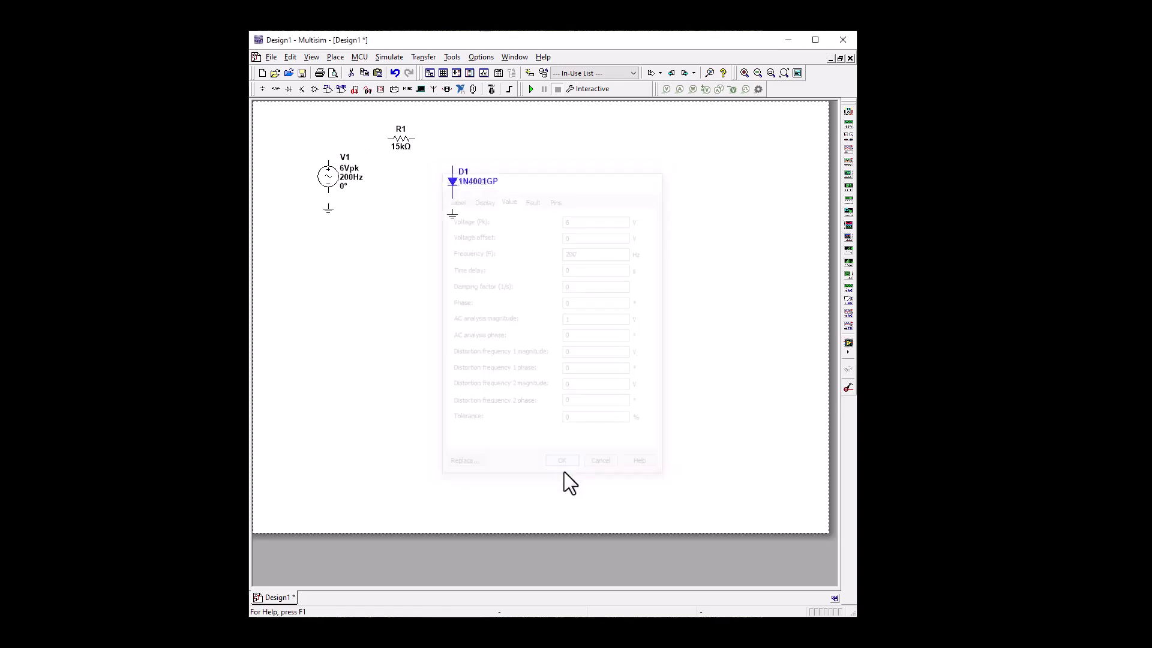
# Wire V1 and D1 to their grounds and connect resistor R1 between V1's upper terminal and the top of D1.
pyautogui.click(328, 199)
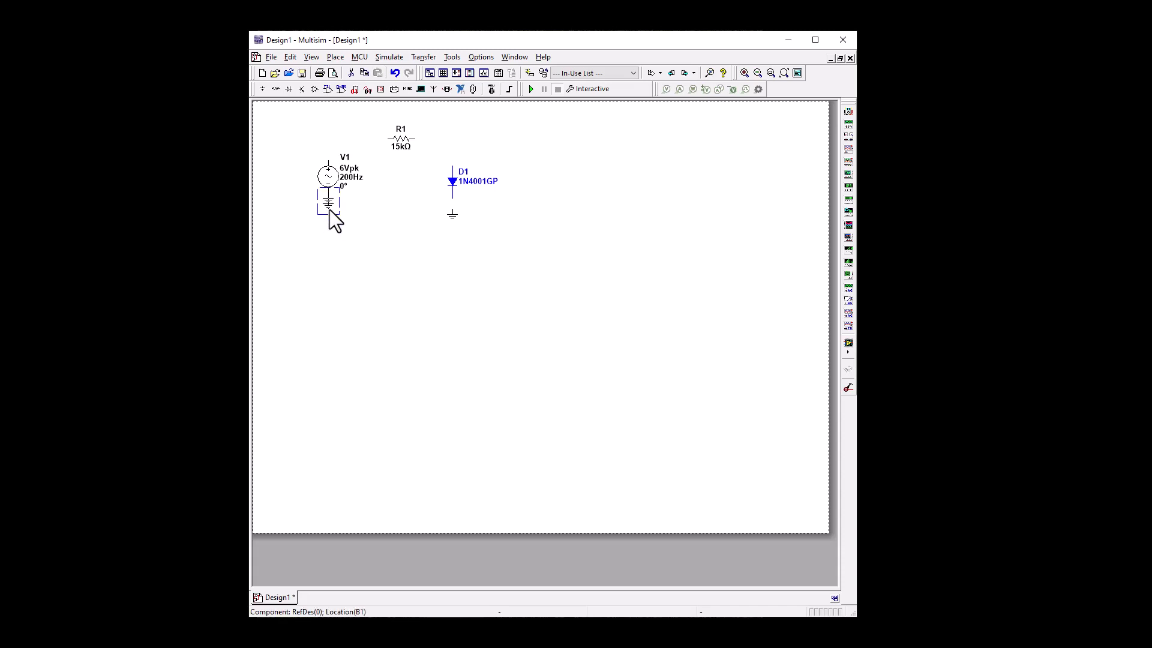
pyautogui.click(337, 235)
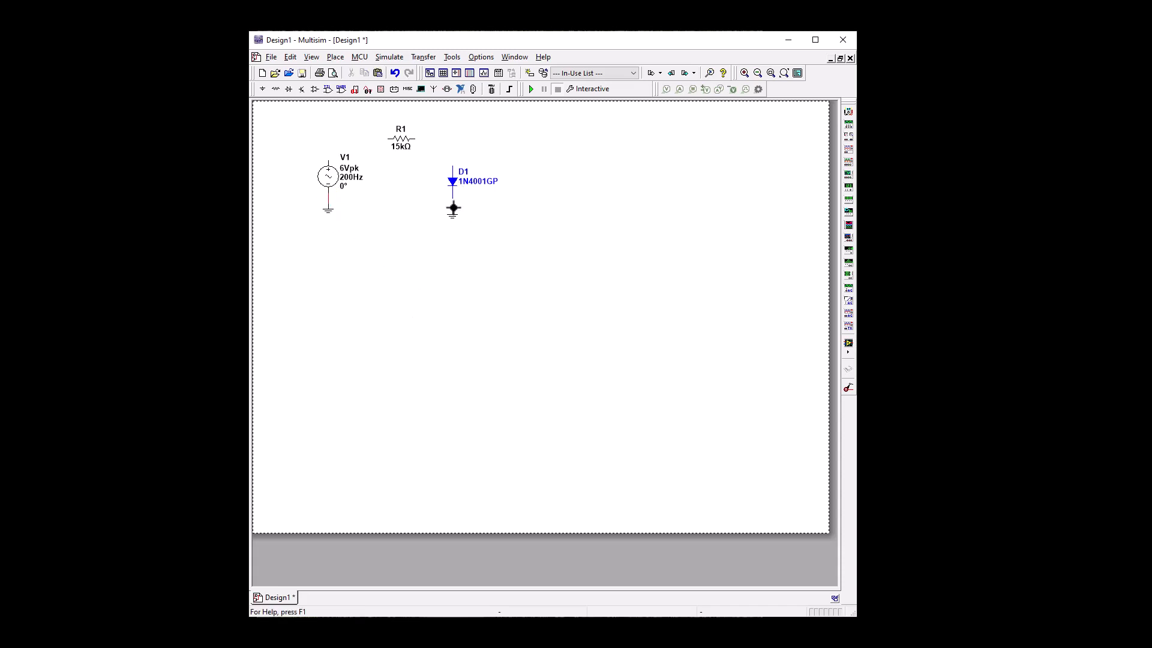
pyautogui.click(453, 206)
pyautogui.click(451, 164)
pyautogui.click(414, 139)
pyautogui.click(389, 139)
pyautogui.click(328, 160)
# Place a Tektronix oscilloscope beside the circuit and attach a copy of the ground symbol to its ground terminal.
pyautogui.click(848, 336)
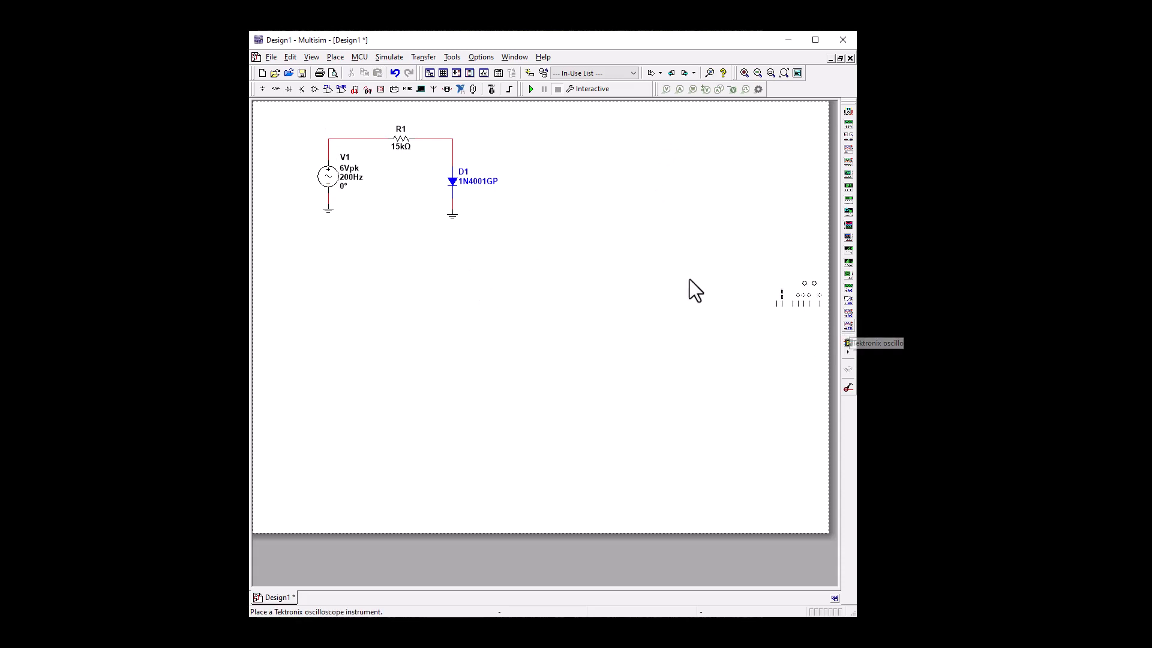
pyautogui.click(580, 227)
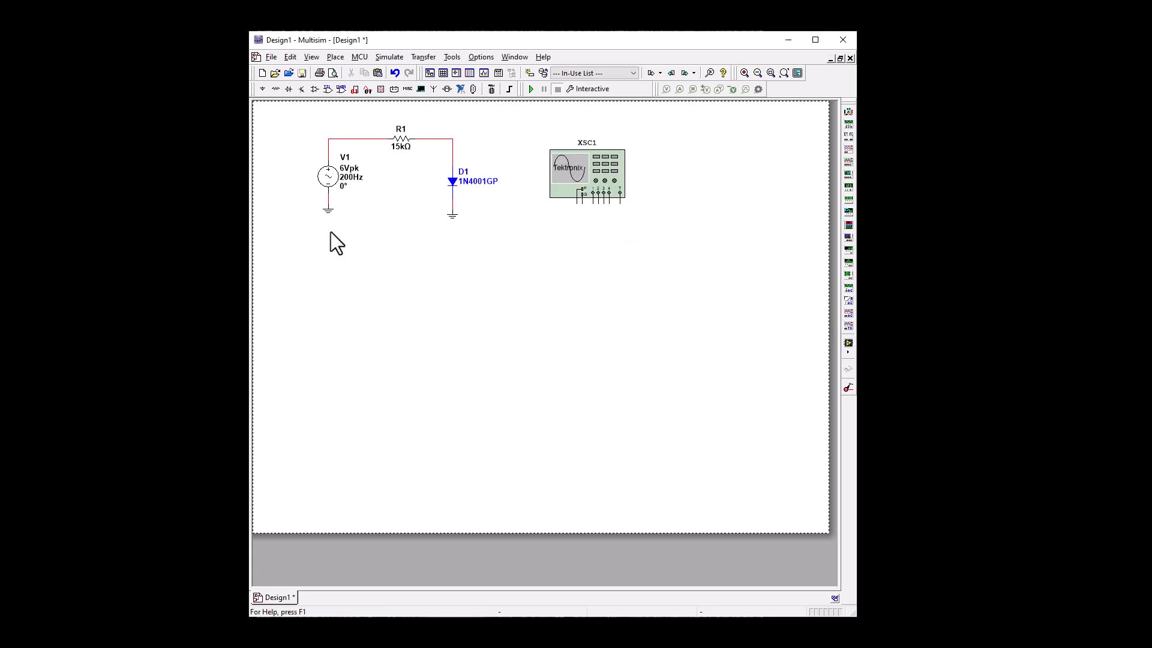
pyautogui.rightClick(330, 212)
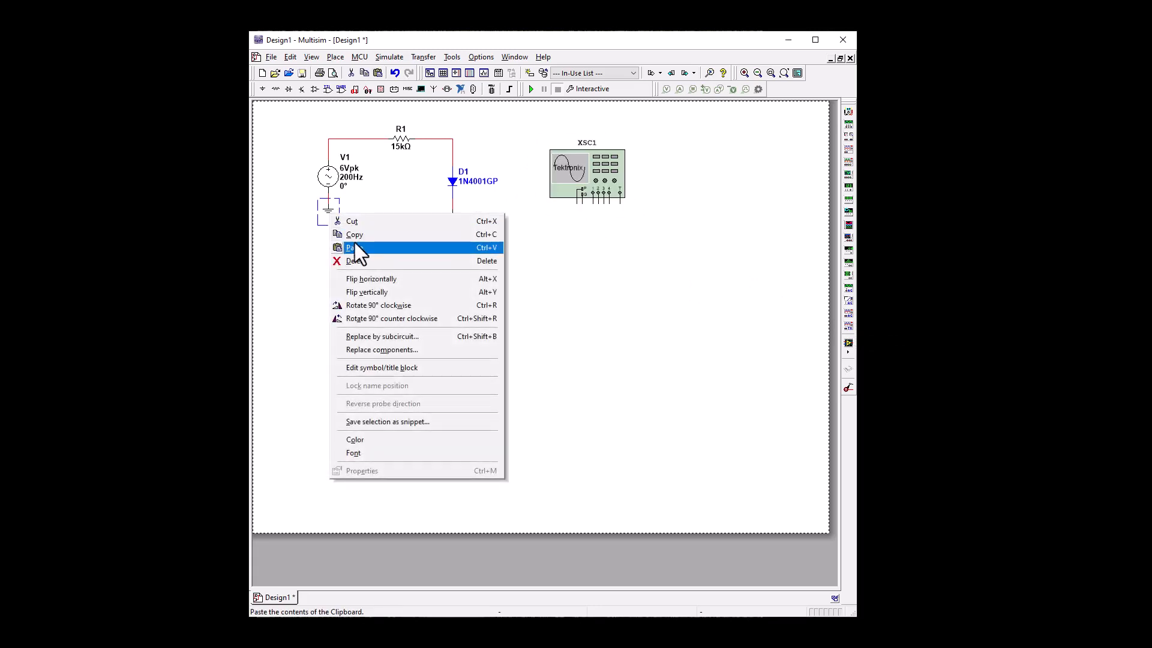
pyautogui.click(421, 247)
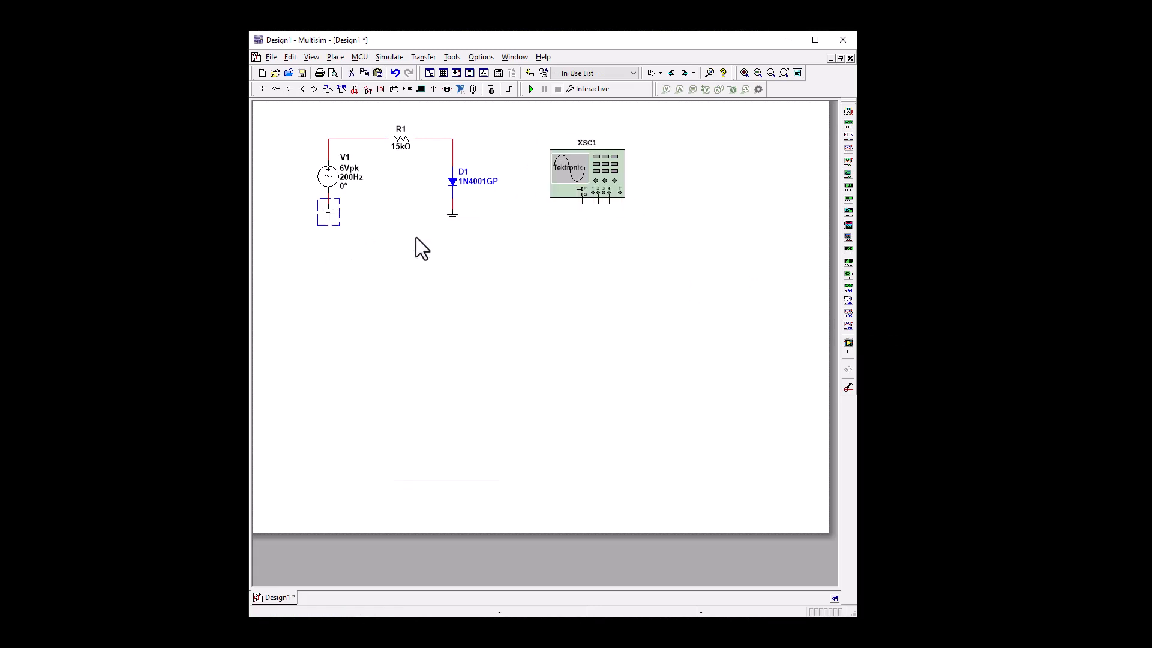
pyautogui.rightClick(581, 220)
pyautogui.click(617, 321)
pyautogui.click(580, 206)
# Connect oscilloscope channel 1 to the V1–R1 wire and channel 2 to the R1–D1 wire, and run the simulation.
pyautogui.click(594, 204)
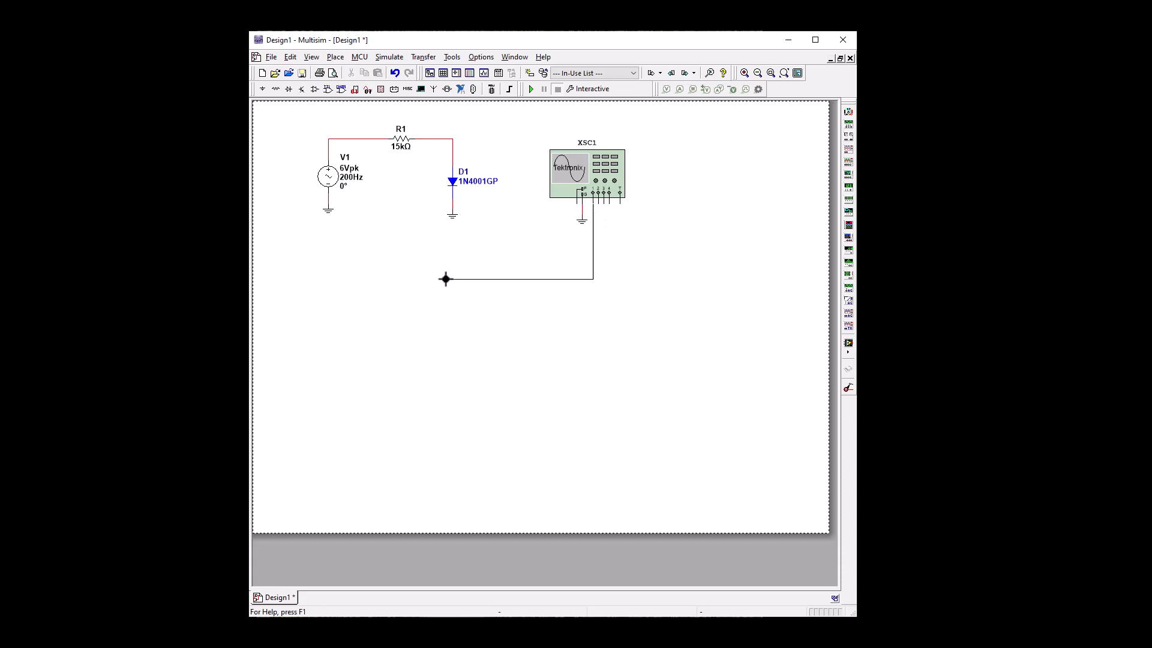
pyautogui.click(366, 140)
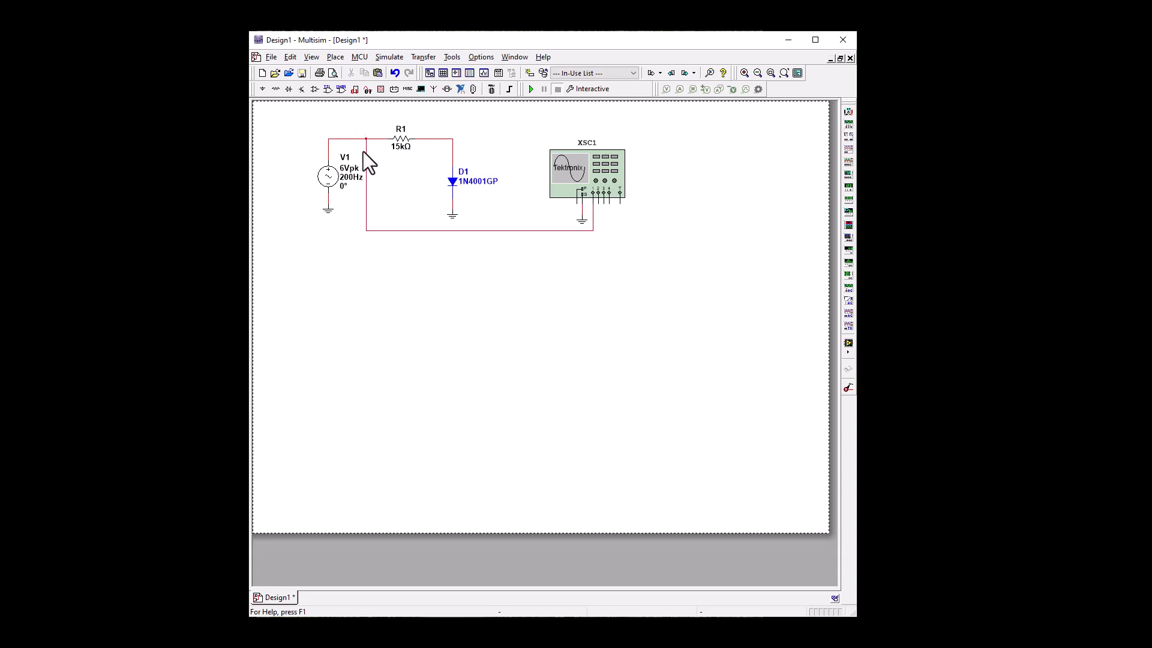
pyautogui.click(598, 195)
pyautogui.click(455, 139)
pyautogui.moveTo(464, 164); pyautogui.dragTo(493, 165)
pyautogui.click(531, 90)
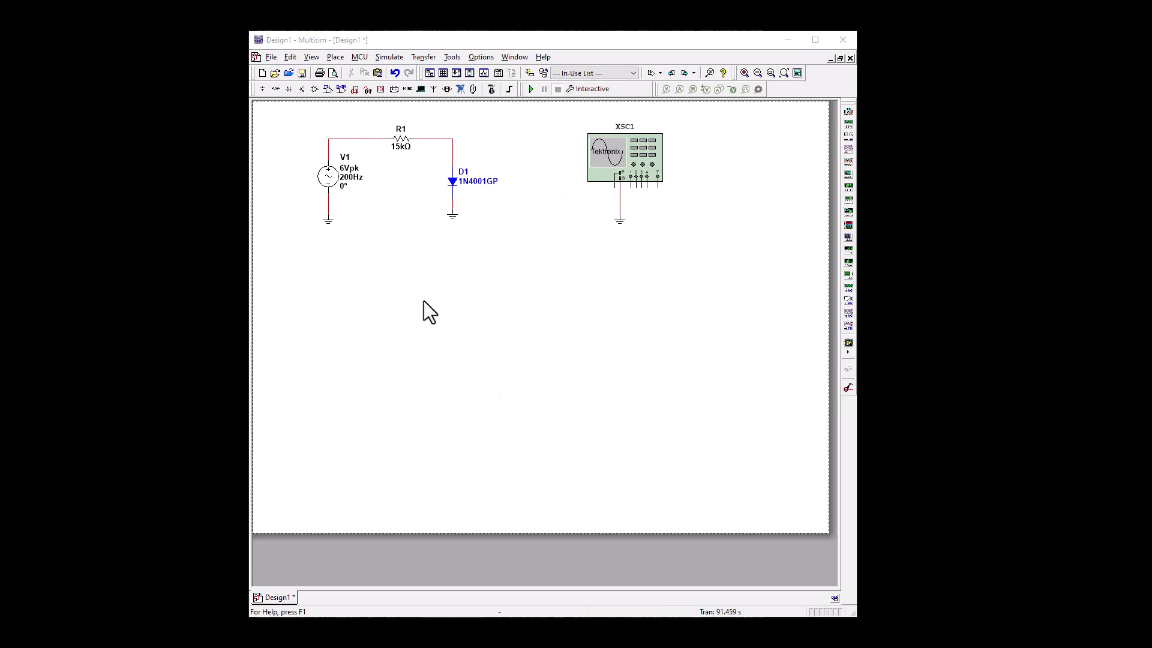
# Delete the wires joining diode D1 to resistor R1 and to its ground.
pyautogui.click(451, 152)
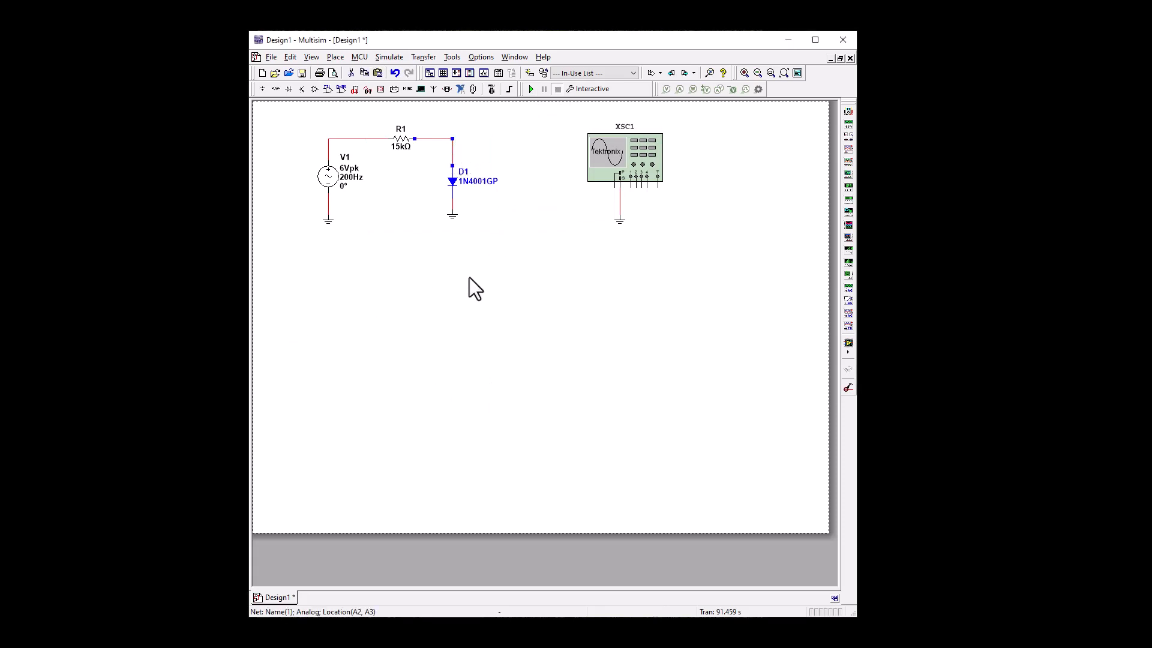
pyautogui.press('Delete')
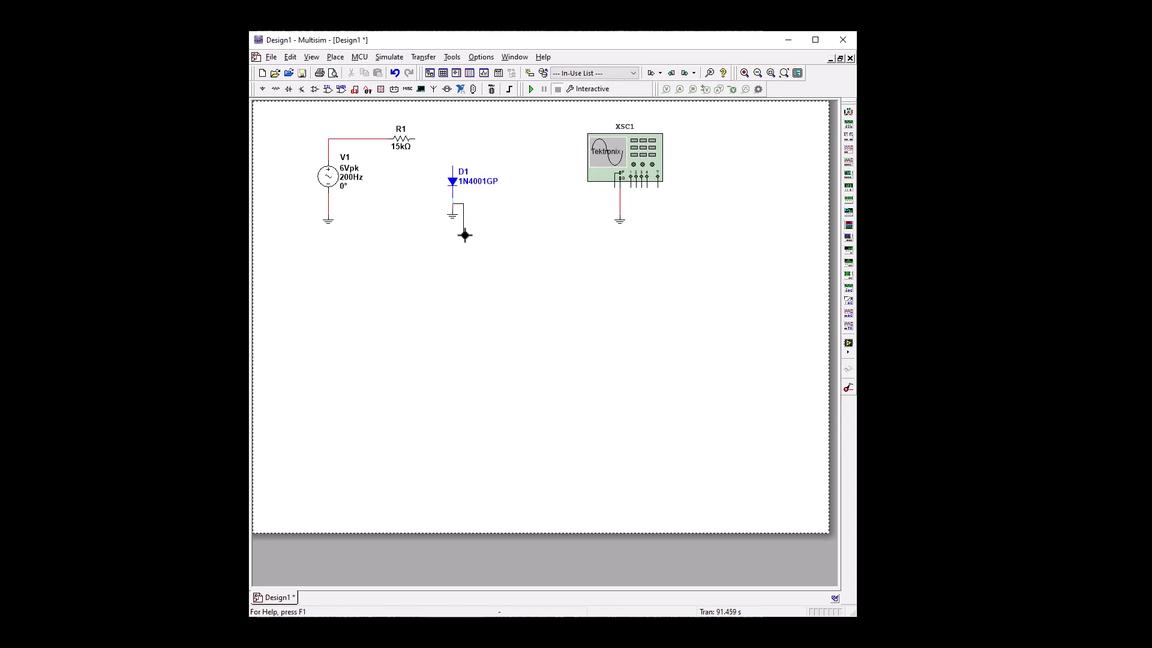
pyautogui.click(453, 206)
pyautogui.press('Delete')
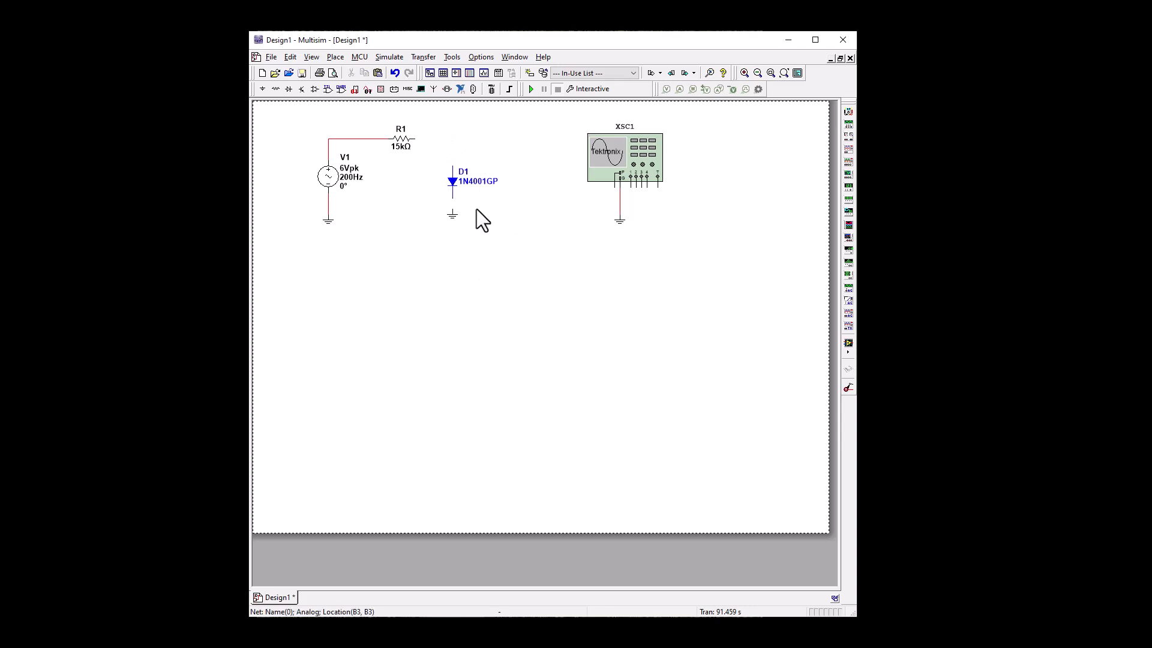
# Flip diode D1 vertically to reverse its polarity.
pyautogui.click(455, 183)
pyautogui.rightClick(454, 181)
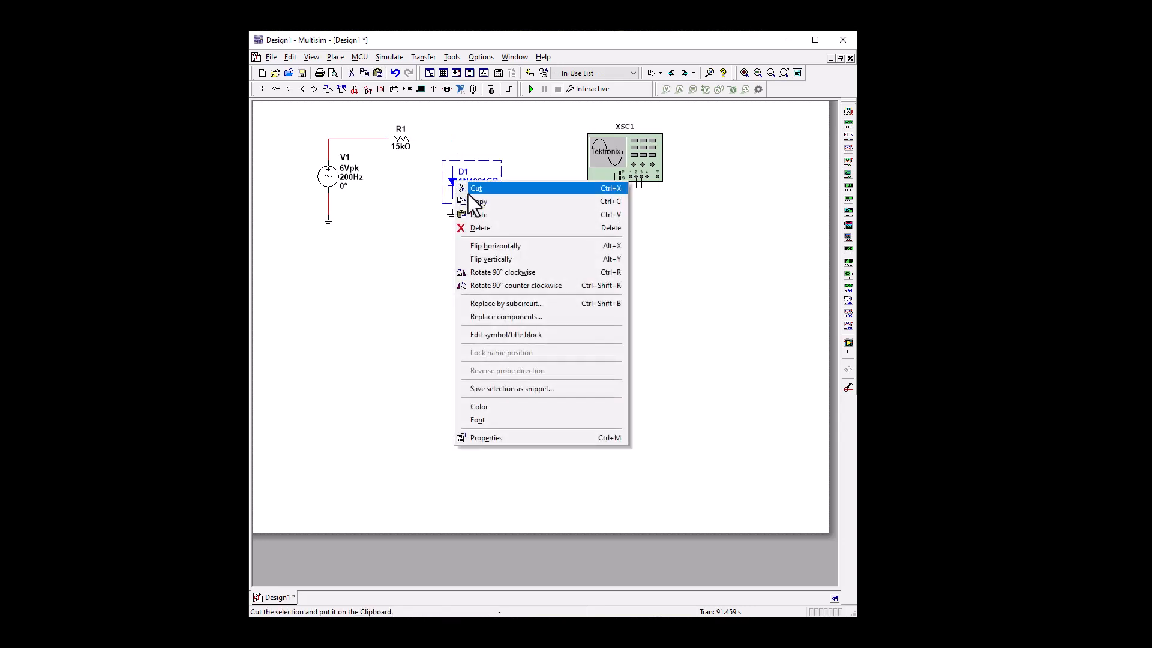
pyautogui.click(480, 261)
pyautogui.click(451, 237)
# Rewire the upper terminal of D1 to R1 and its lower terminal to ground.
pyautogui.click(414, 139)
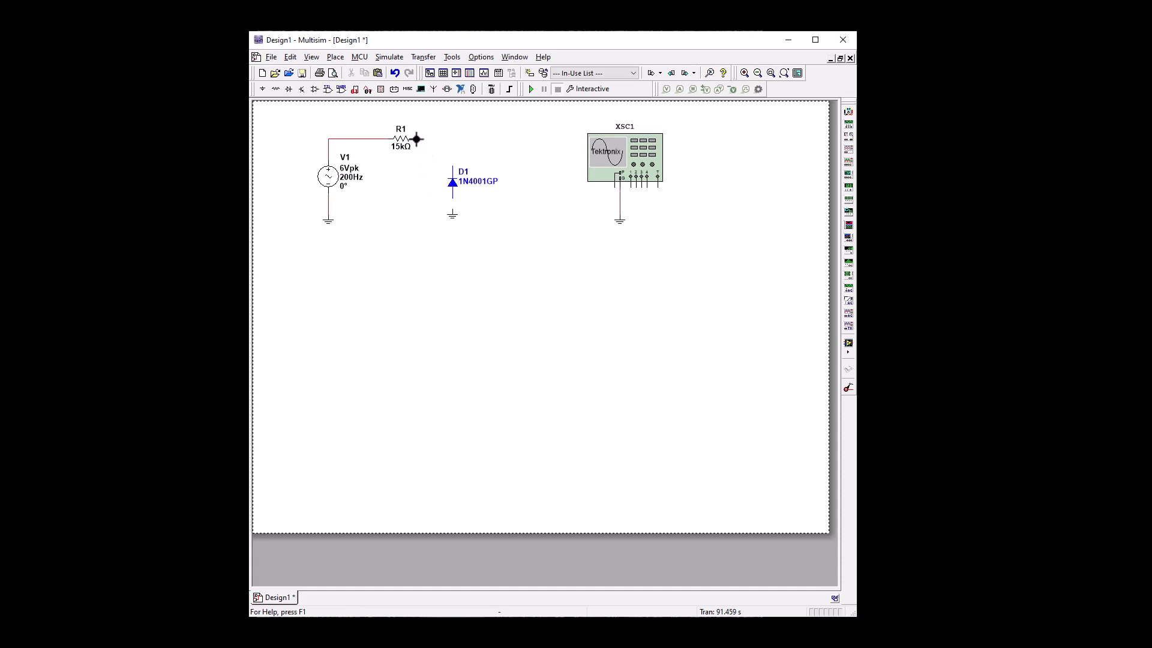
pyautogui.click(452, 168)
pyautogui.click(452, 213)
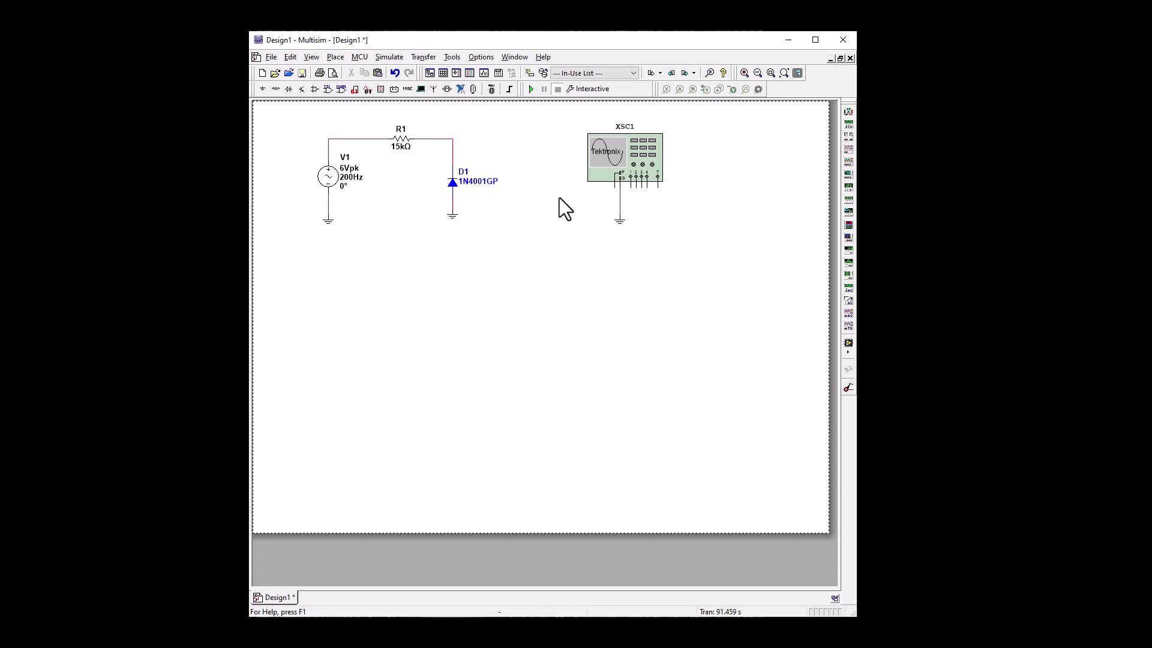
# Connect oscilloscope channel 1 to the wire between R1 and D1, routing the wire clear of the diode label.
pyautogui.click(631, 187)
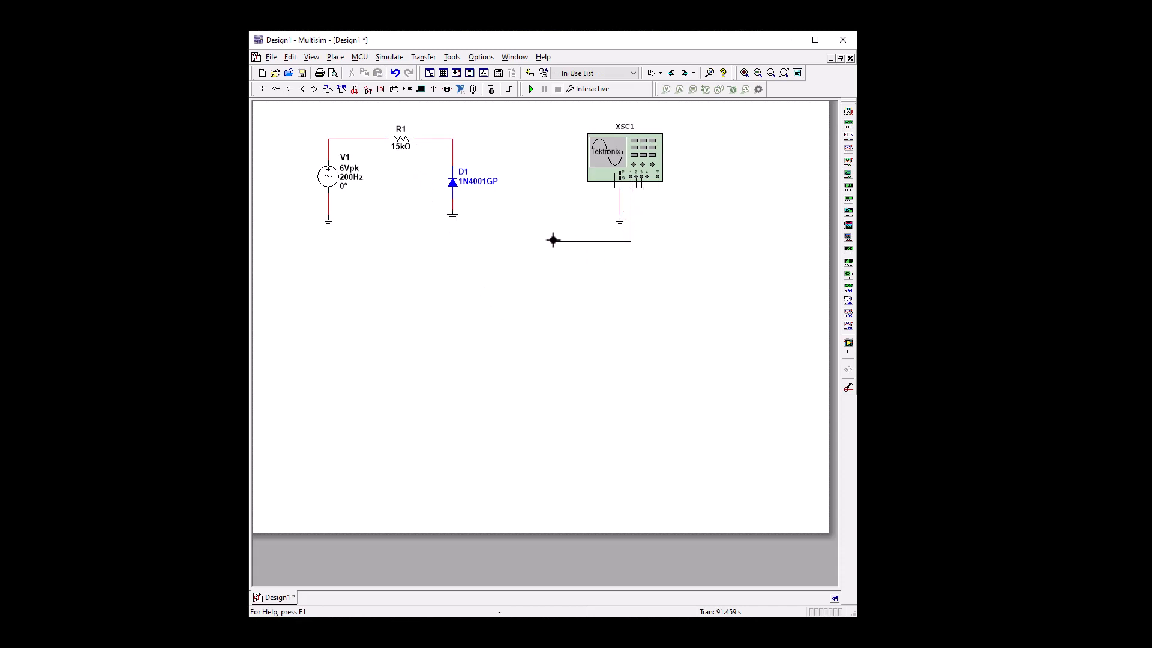
pyautogui.click(453, 148)
pyautogui.moveTo(463, 160); pyautogui.dragTo(528, 170)
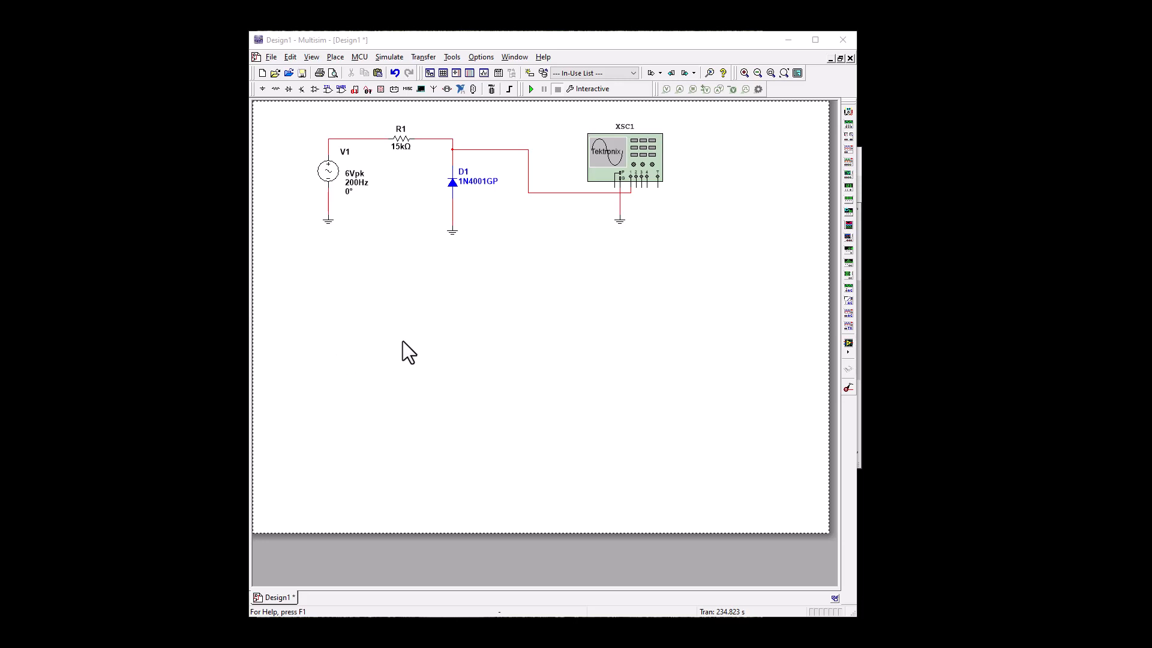
# Place a VSS supply from the POWER_SOURCES family between source V1 and diode D1, below resistor R1.
pyautogui.click(260, 90)
pyautogui.click(561, 307)
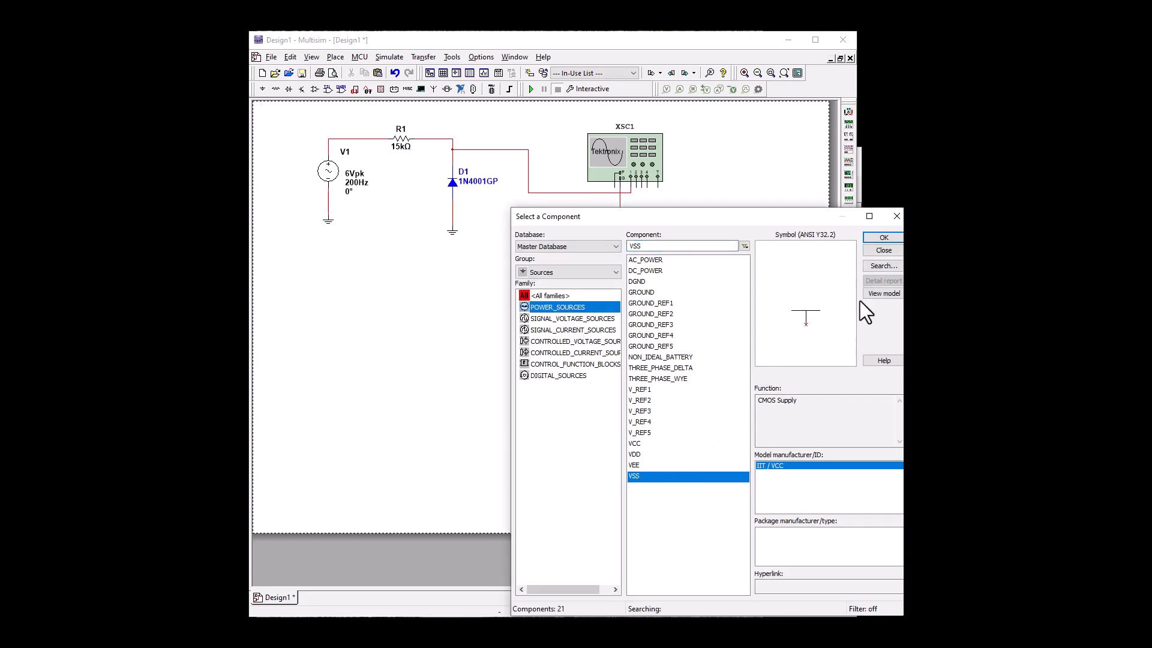
pyautogui.click(879, 237)
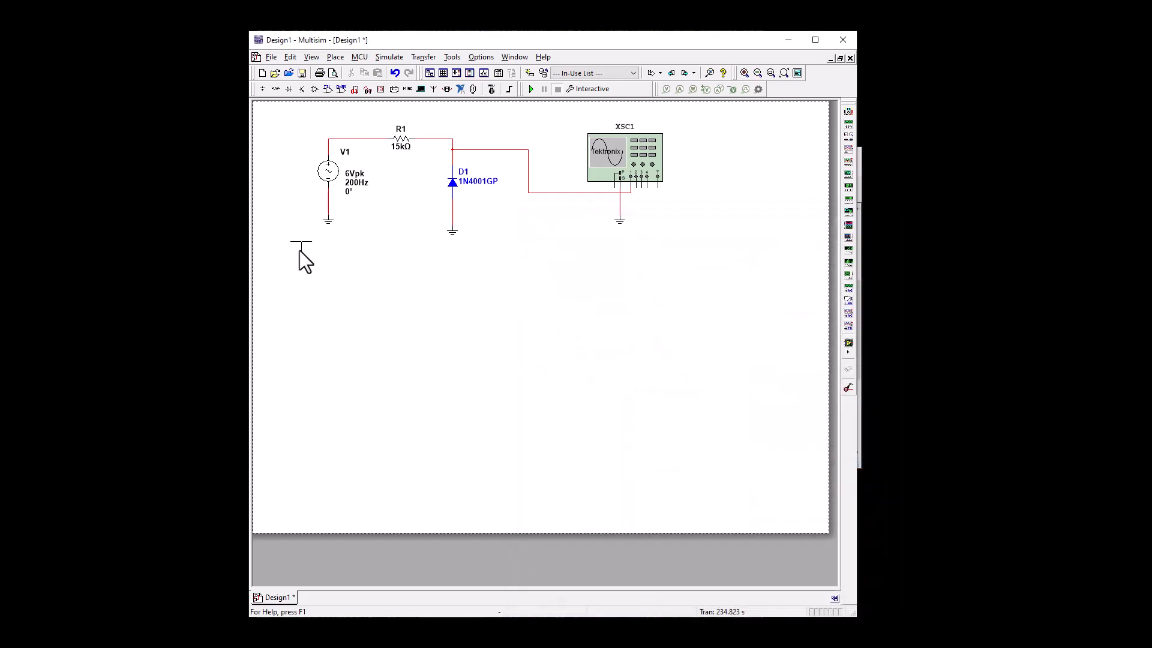
pyautogui.click(381, 216)
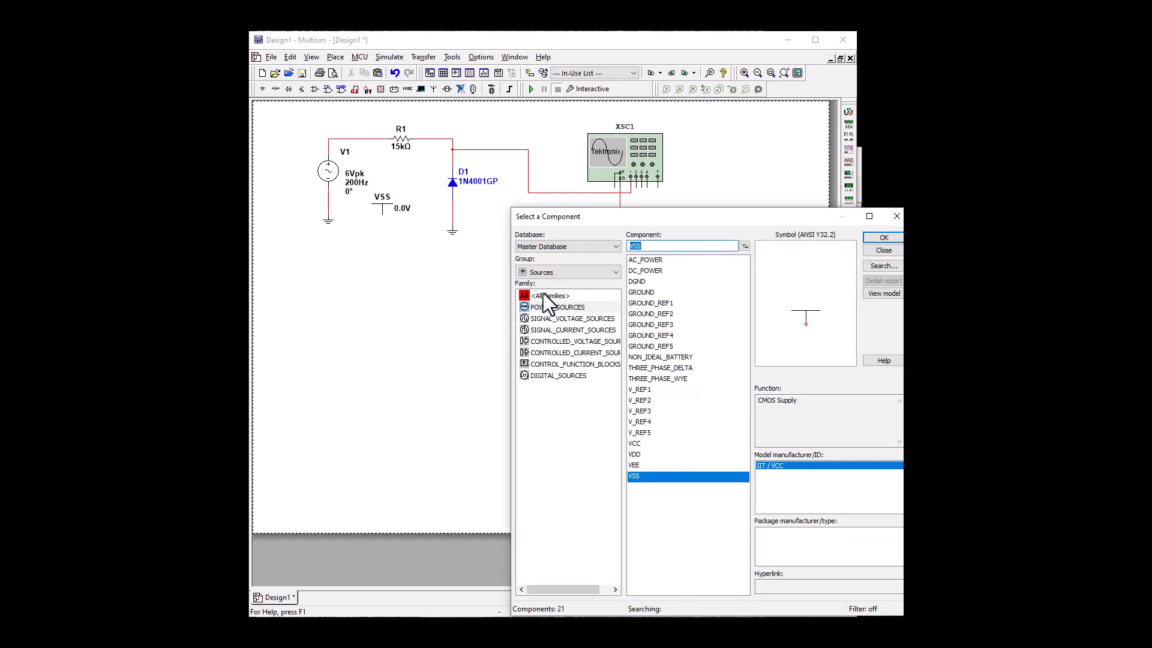
# Place a 1 kΩ potentiometer from the Basic group directly below the VSS supply.
pyautogui.click(548, 273)
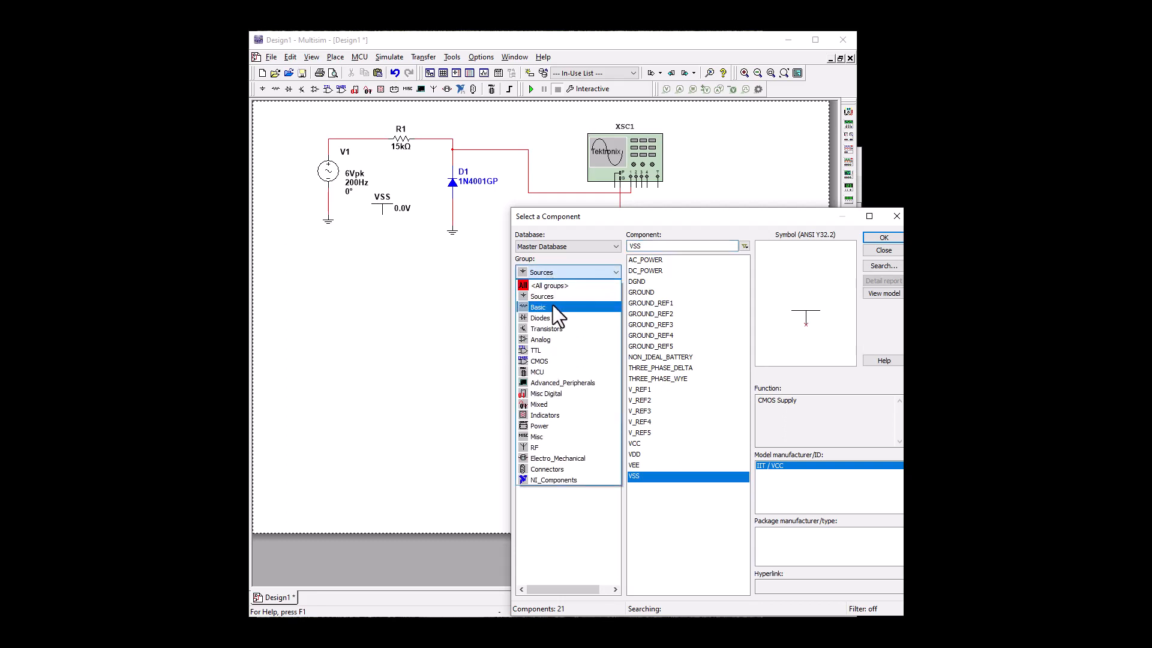
pyautogui.click(552, 304)
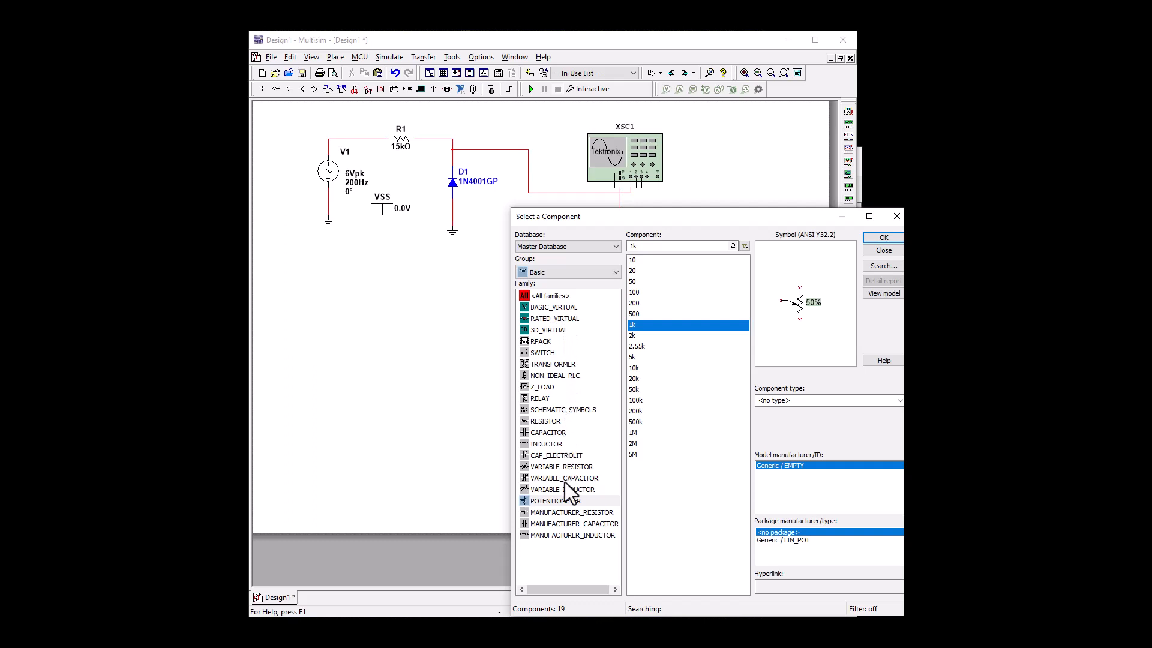
pyautogui.click(564, 501)
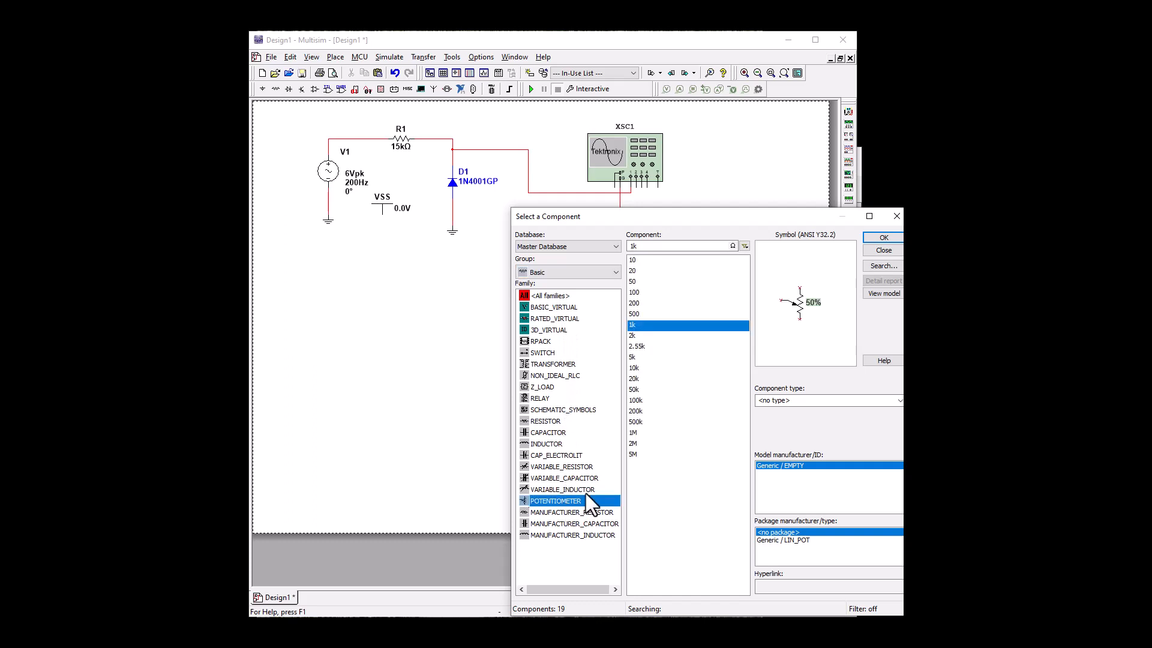
pyautogui.click(885, 251)
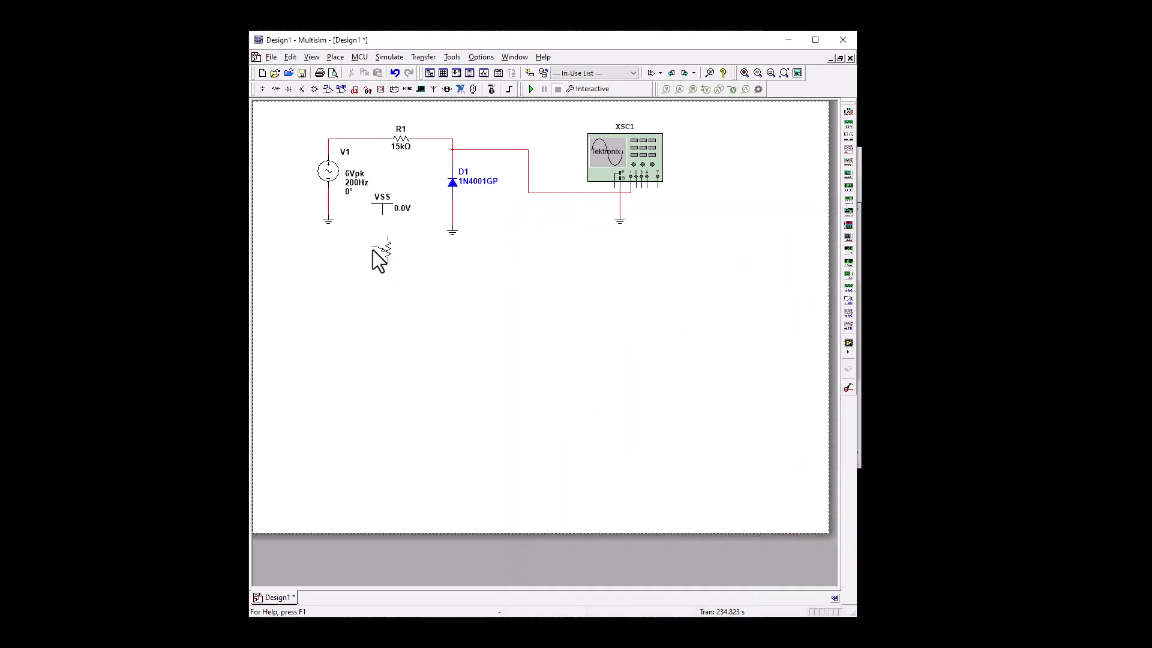
pyautogui.click(365, 237)
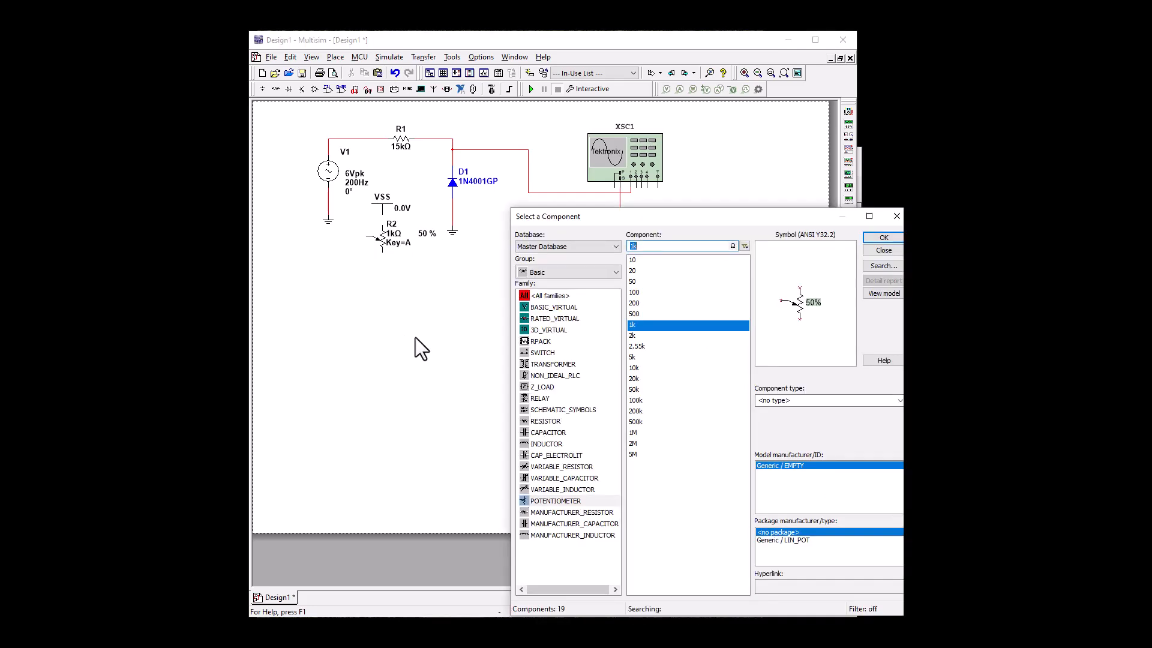
# Flip potentiometer R2 horizontally so its wiper faces the diode and align it beneath VSS.
pyautogui.rightClick(380, 239)
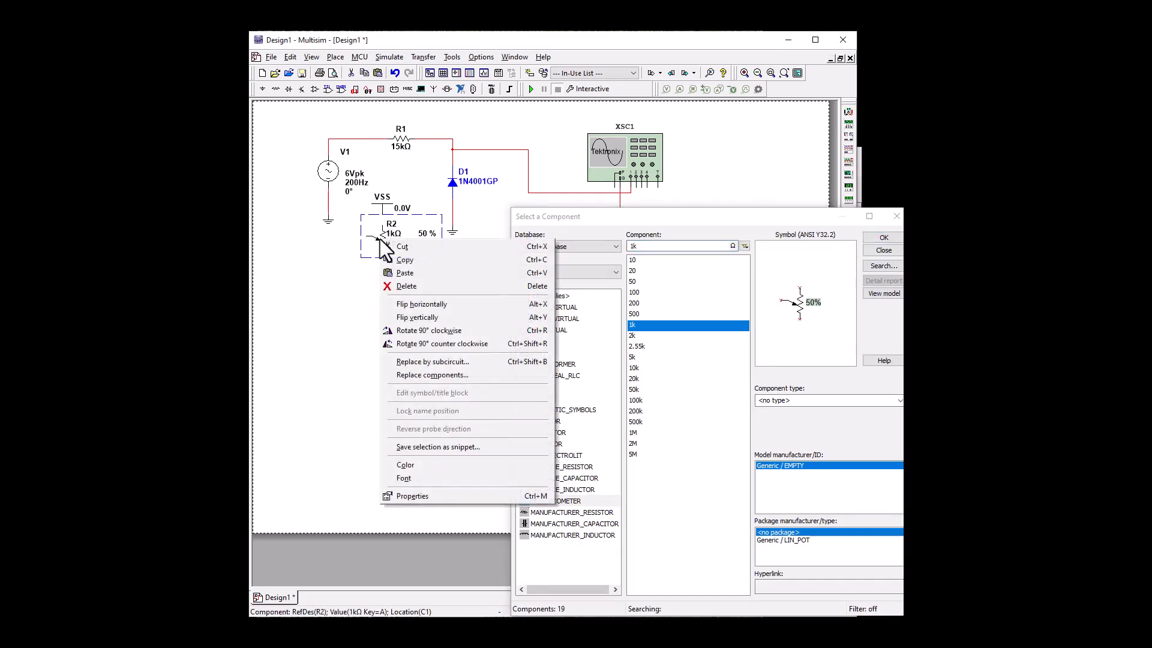
pyautogui.click(401, 304)
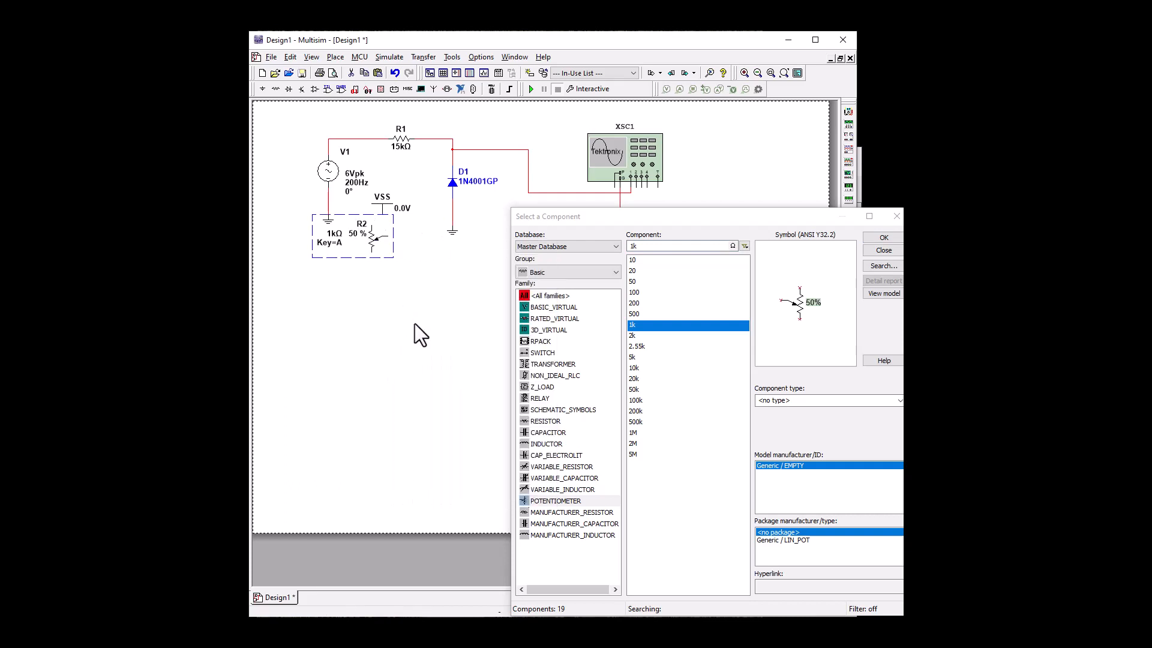
pyautogui.moveTo(372, 239); pyautogui.dragTo(388, 251)
pyautogui.click(403, 332)
pyautogui.click(388, 252)
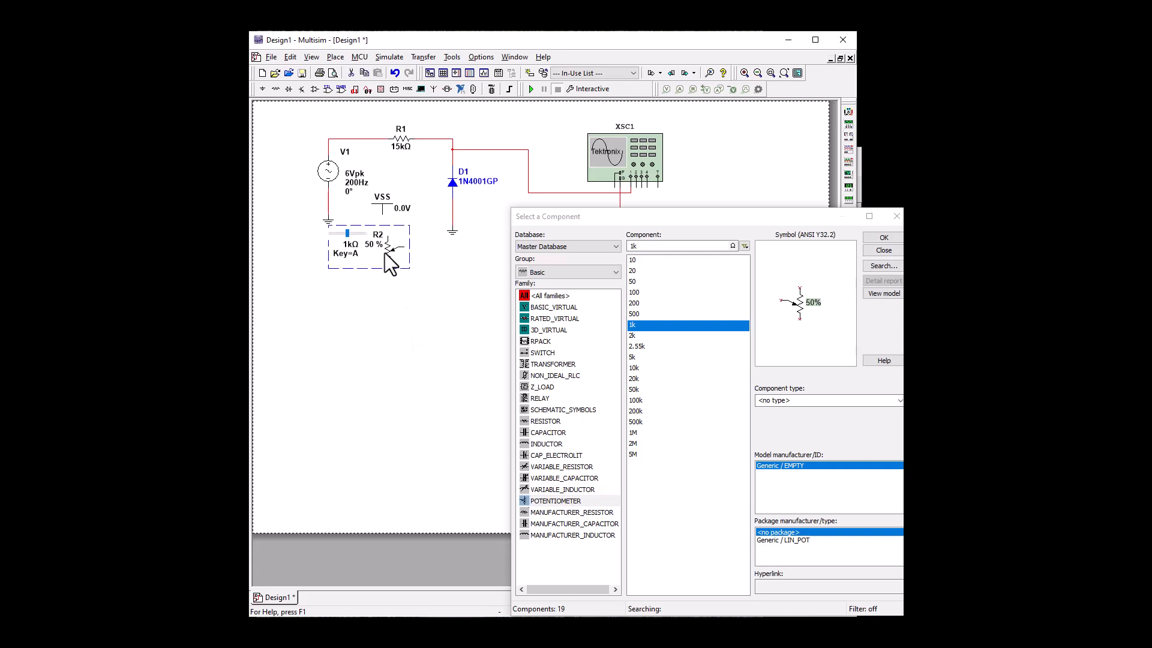
pyautogui.click(441, 324)
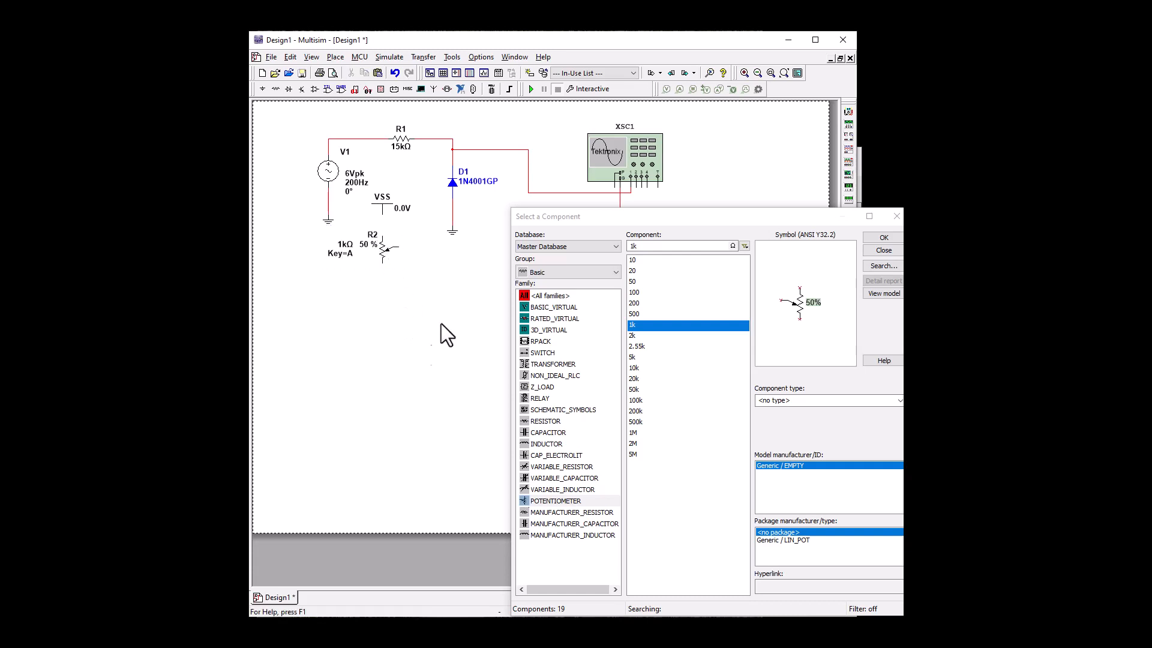
# Copy D1's ground symbol, paste one copy below R2 and another below and beside the diode, and dismiss the component browser.
pyautogui.rightClick(448, 236)
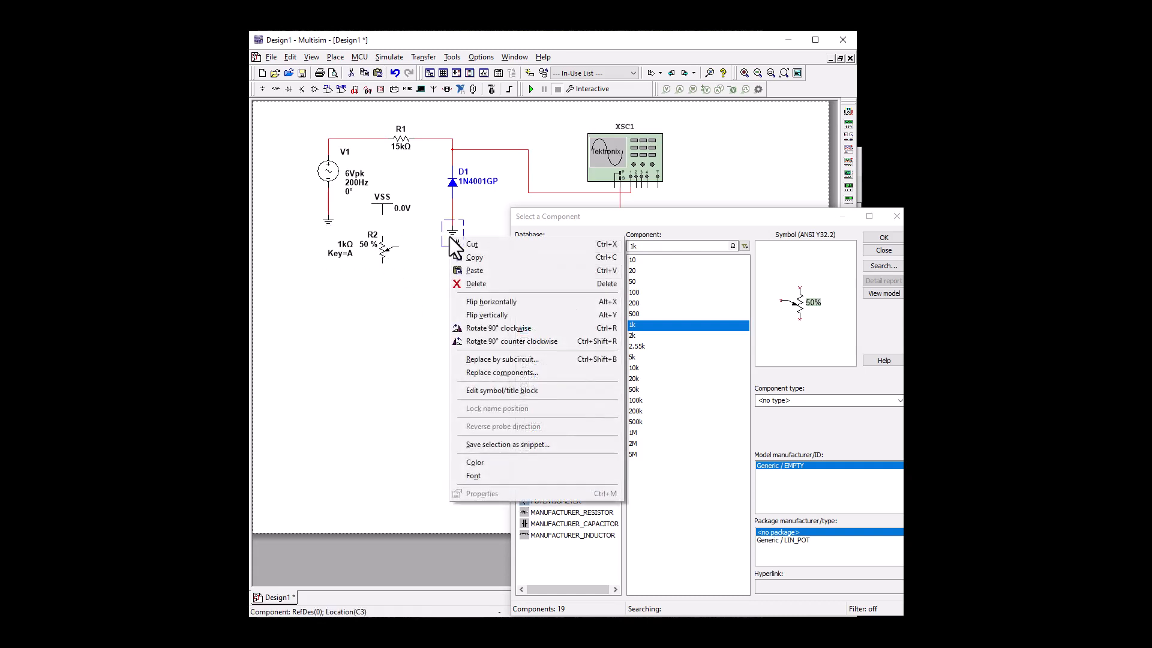
pyautogui.click(472, 260)
pyautogui.rightClick(381, 275)
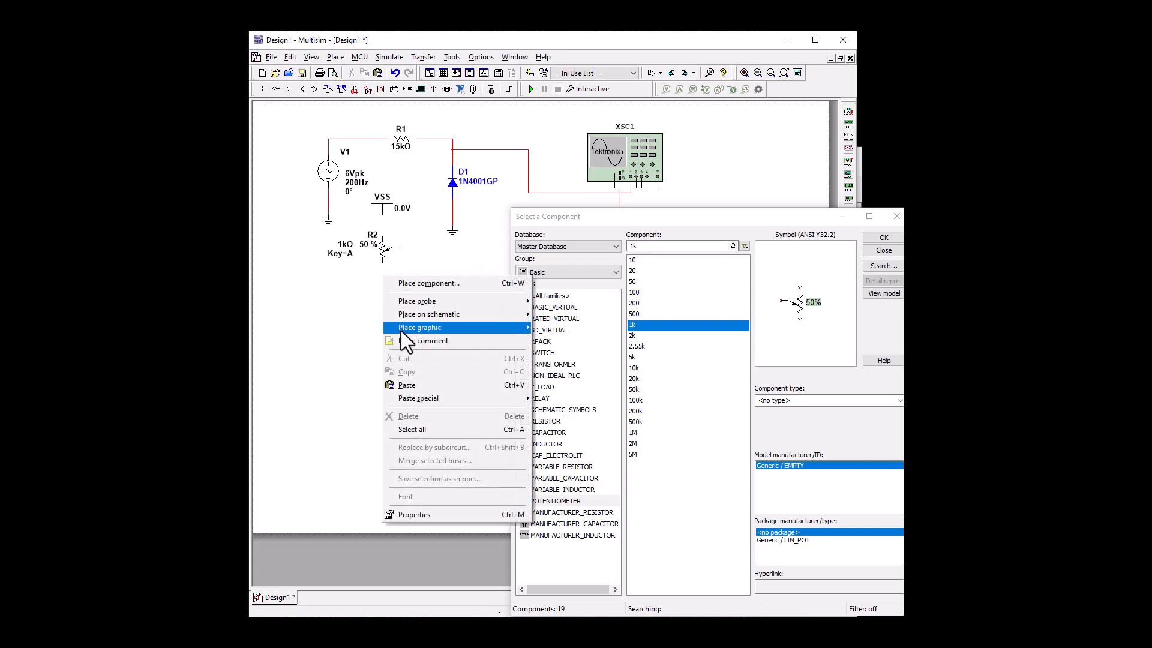
pyautogui.click(405, 385)
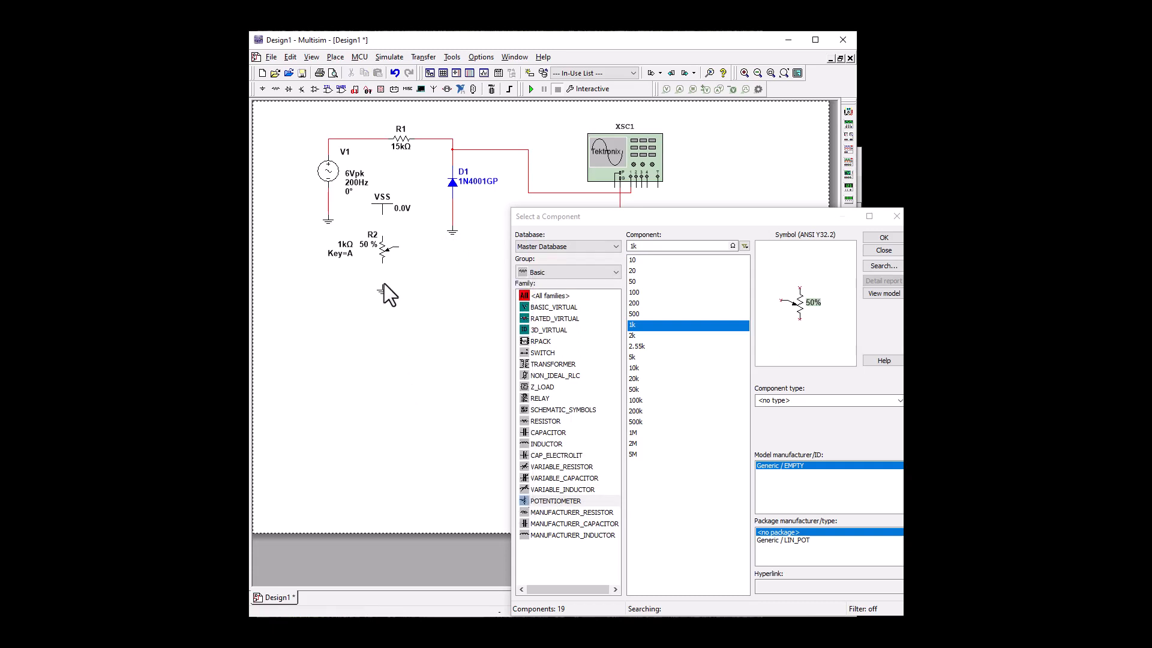
pyautogui.click(384, 284)
pyautogui.rightClick(473, 304)
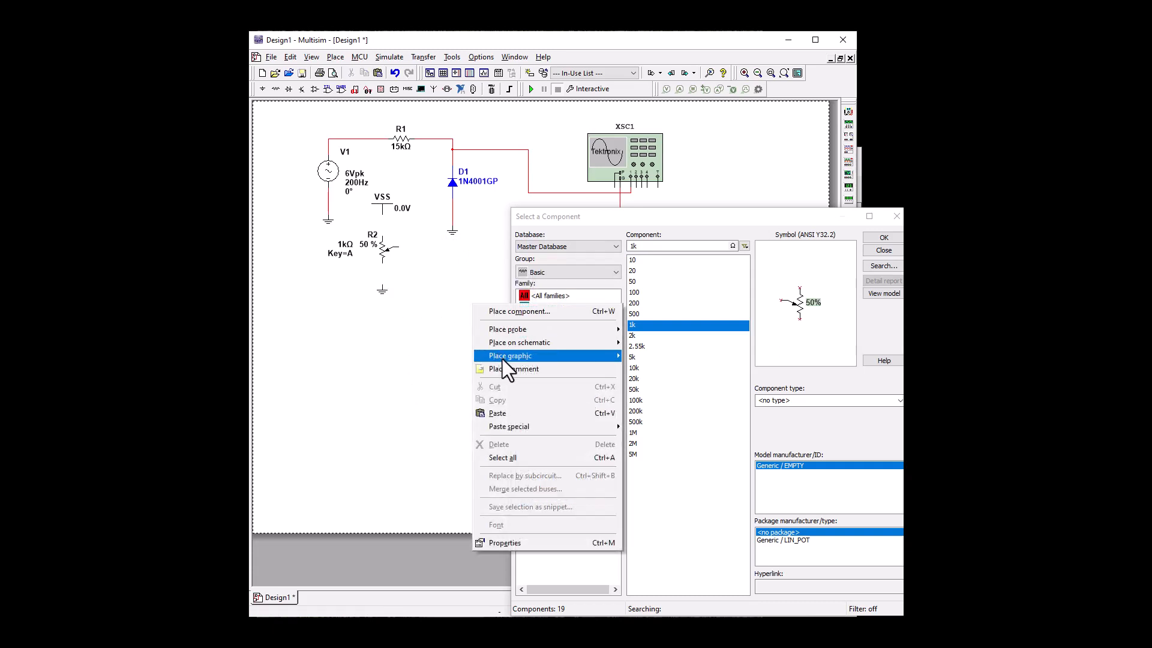
pyautogui.click(513, 410)
pyautogui.click(474, 282)
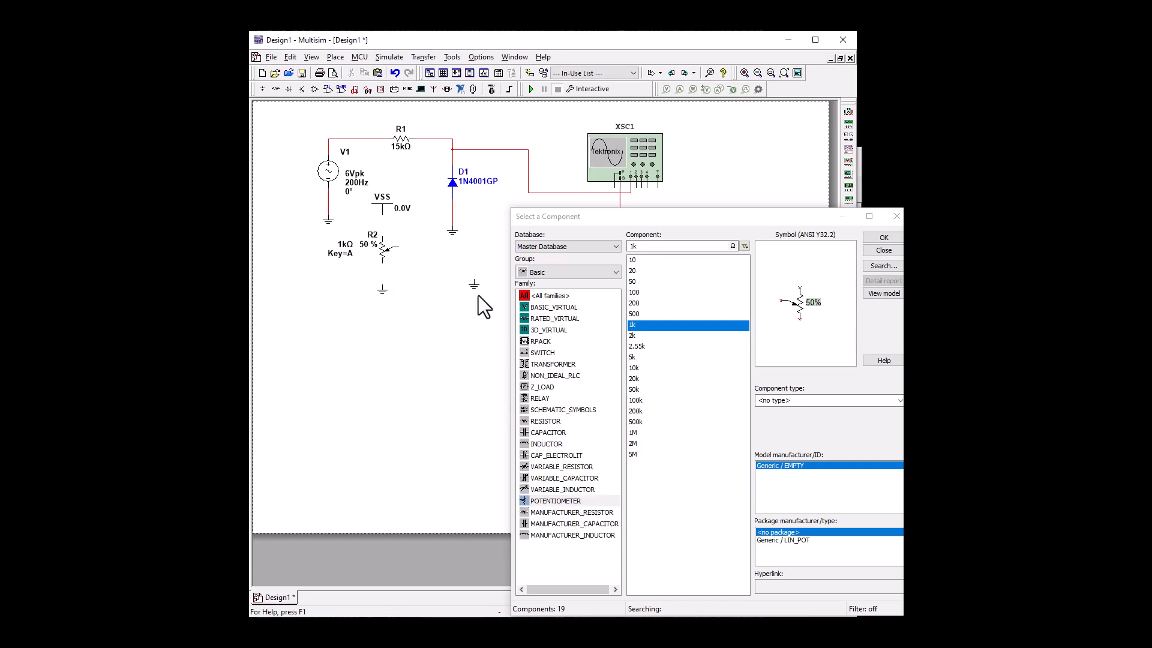
pyautogui.moveTo(817, 218); pyautogui.dragTo(672, 330)
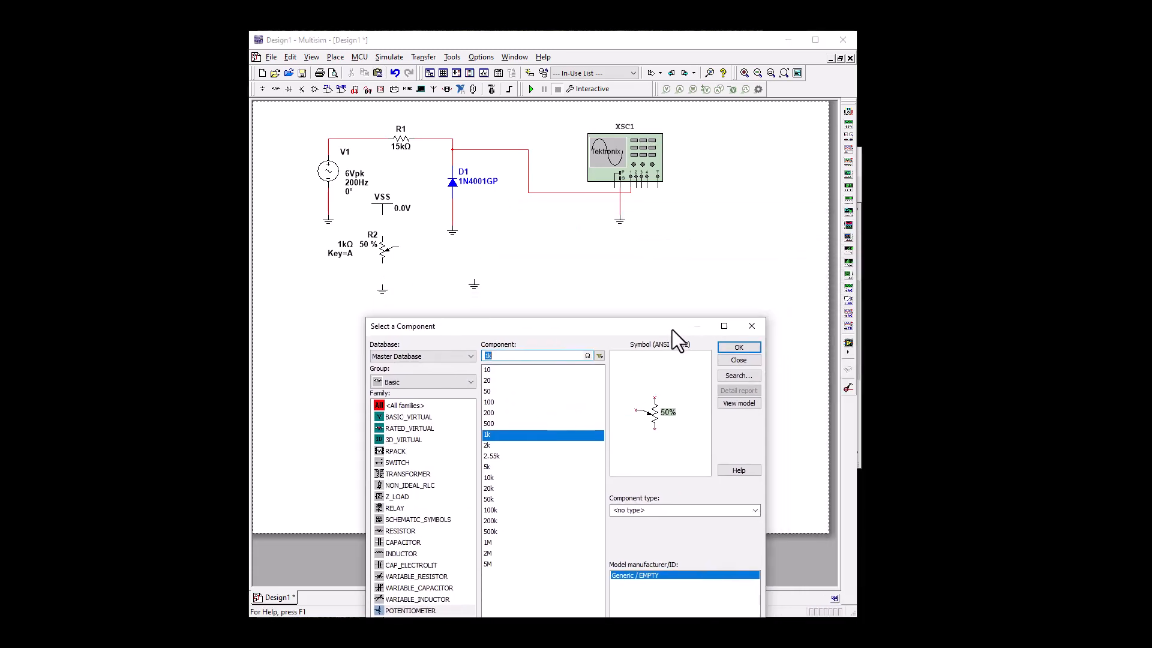
pyautogui.click(755, 326)
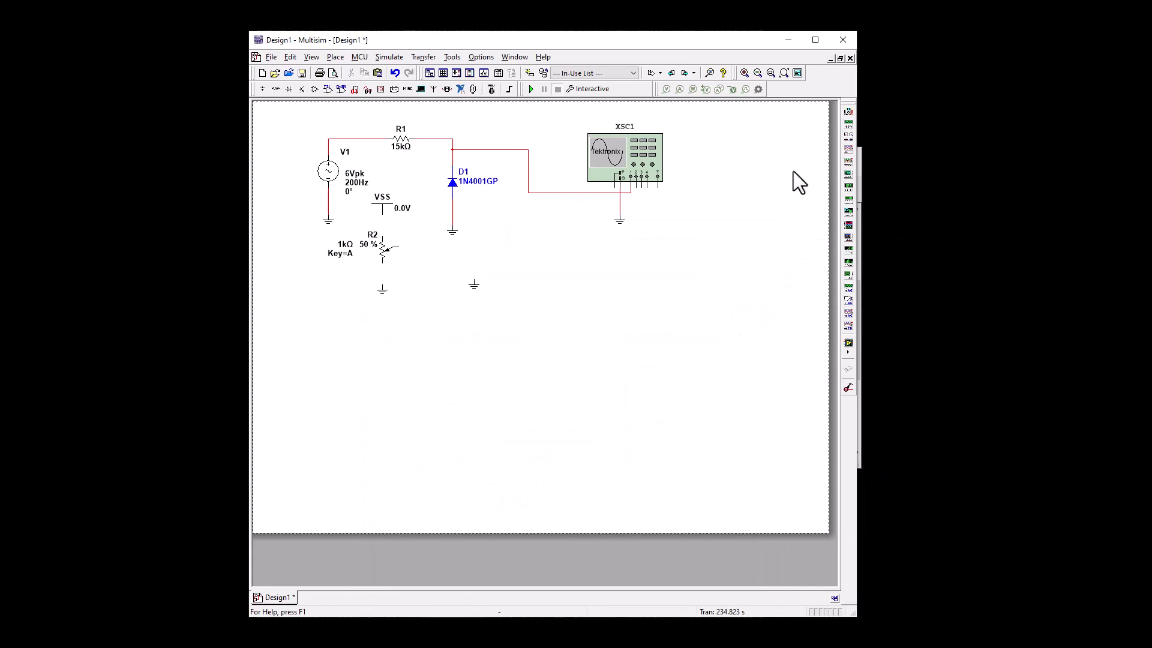
# Place a multimeter below and beside diode D1, and delete the ground connected to the diode.
pyautogui.click(848, 113)
pyautogui.click(531, 255)
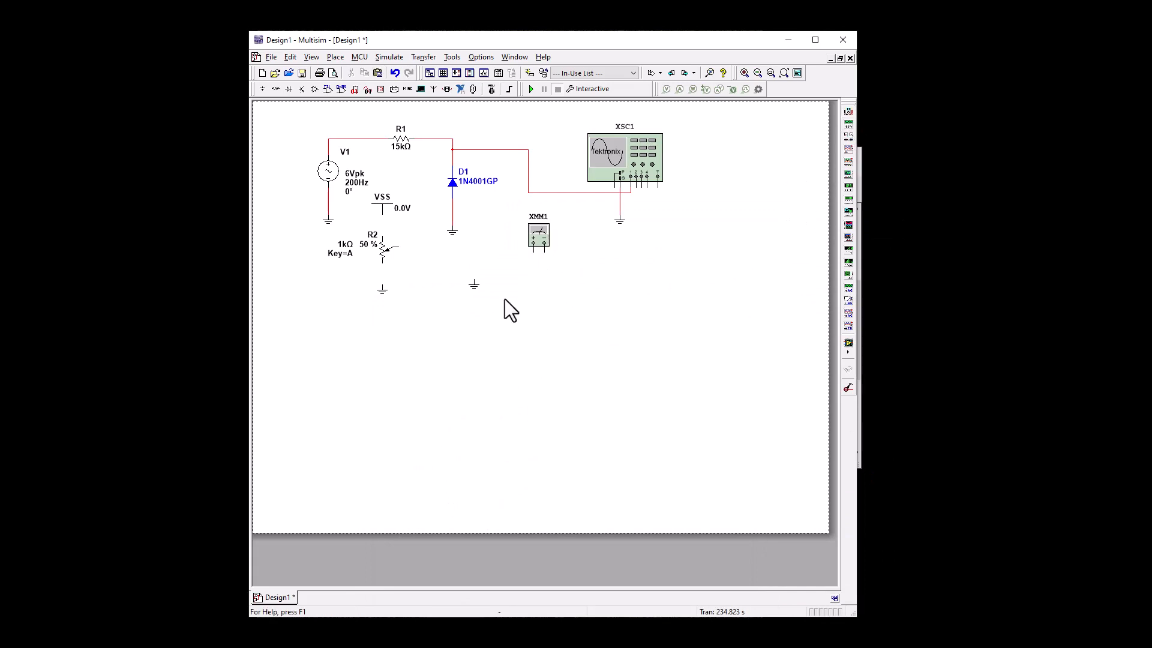
pyautogui.click(452, 237)
pyautogui.press('Delete')
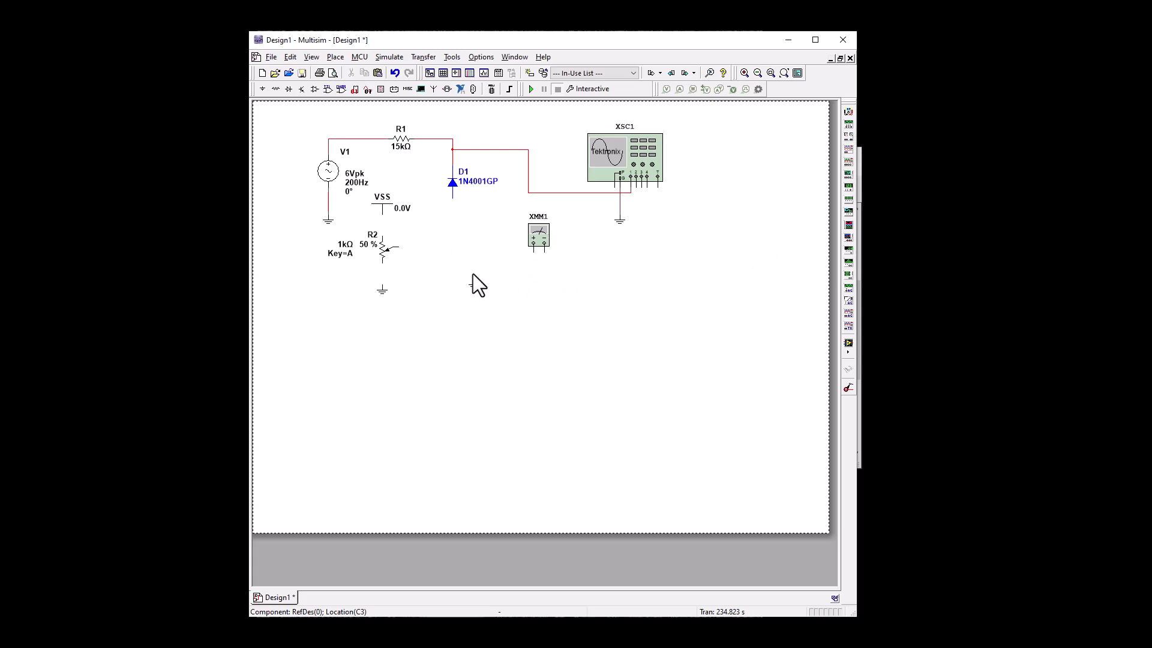
# Move the spare ground beneath the multimeter and connect it to the meter's negative terminal.
pyautogui.click(477, 288)
pyautogui.moveTo(473, 289); pyautogui.dragTo(546, 294)
pyautogui.click(460, 326)
# Lower the ground under R2 and wire the potentiometer's end terminals to that ground and to VSS.
pyautogui.moveTo(387, 290)
pyautogui.mouseDown()
pyautogui.moveTo(385, 270)
pyautogui.moveTo(382, 307)
pyautogui.mouseUp()
pyautogui.moveTo(395, 261)
pyautogui.click(384, 235)
pyautogui.click(382, 205)
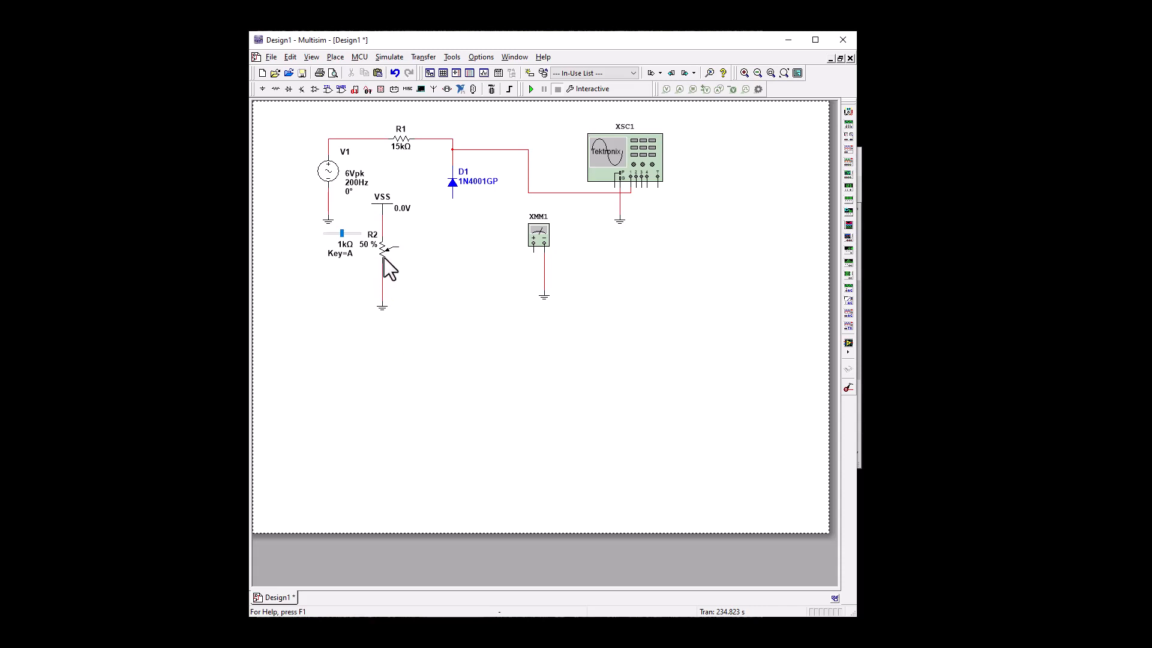
# Set the VSS supply voltage to -5 V.
pyautogui.doubleClick(387, 213)
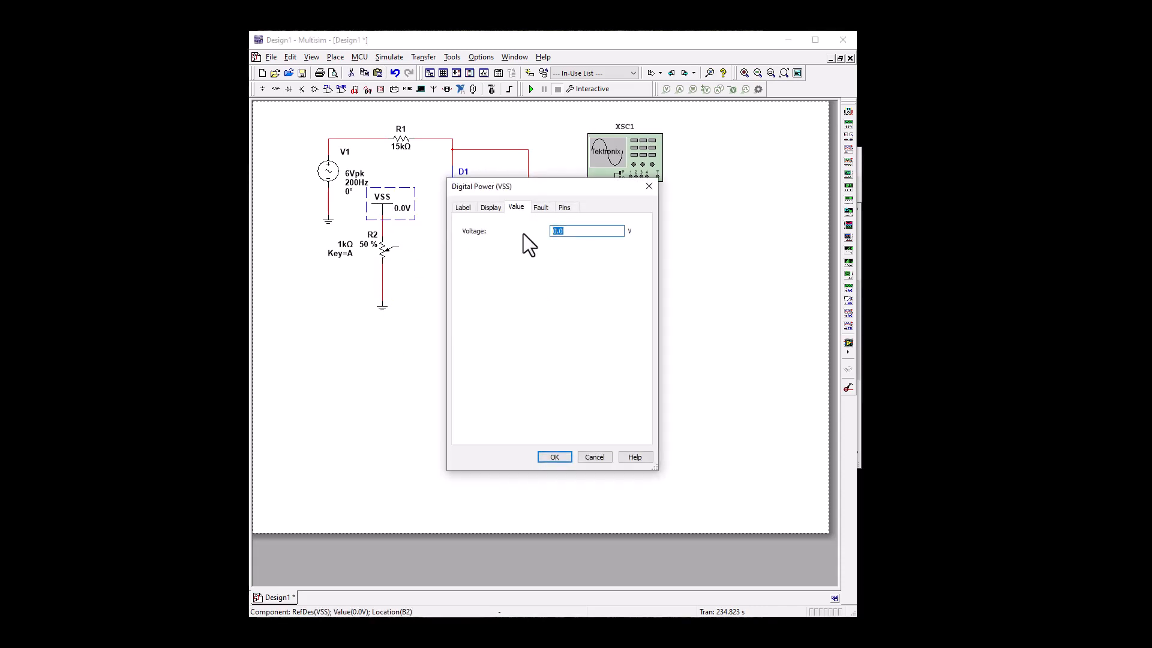
pyautogui.write('-65')
pyautogui.press('BackSpace')
pyautogui.press('BackSpace')
pyautogui.click(543, 459)
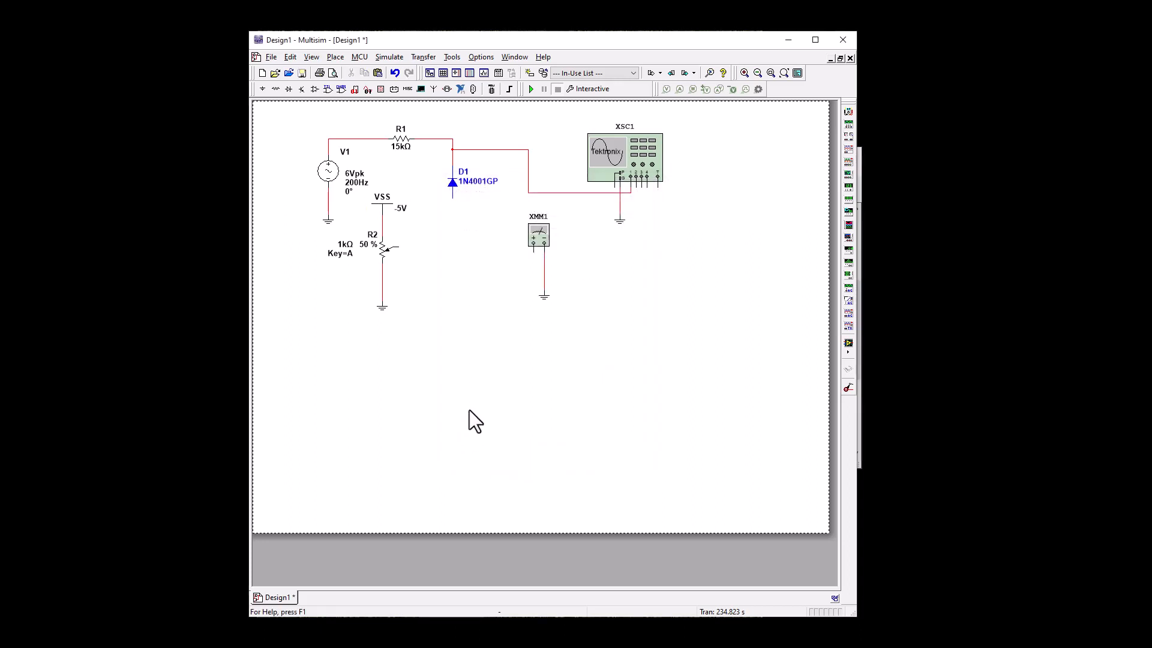
# Wire R2's wiper to the lower terminal of D1 and connect the multimeter's positive terminal to that wire.
pyautogui.click(397, 247)
pyautogui.hotkey('ctrl', 'z')
pyautogui.hotkey('ctrl', 'y')
pyautogui.click(533, 245)
pyautogui.click(453, 246)
# Reduce potentiometer R2's setting to 30 %.
pyautogui.hotkey('shift', 'a')
pyautogui.hotkey('shift', 'a')
pyautogui.hotkey('shift', 'a')
pyautogui.hotkey('shift', 'a')
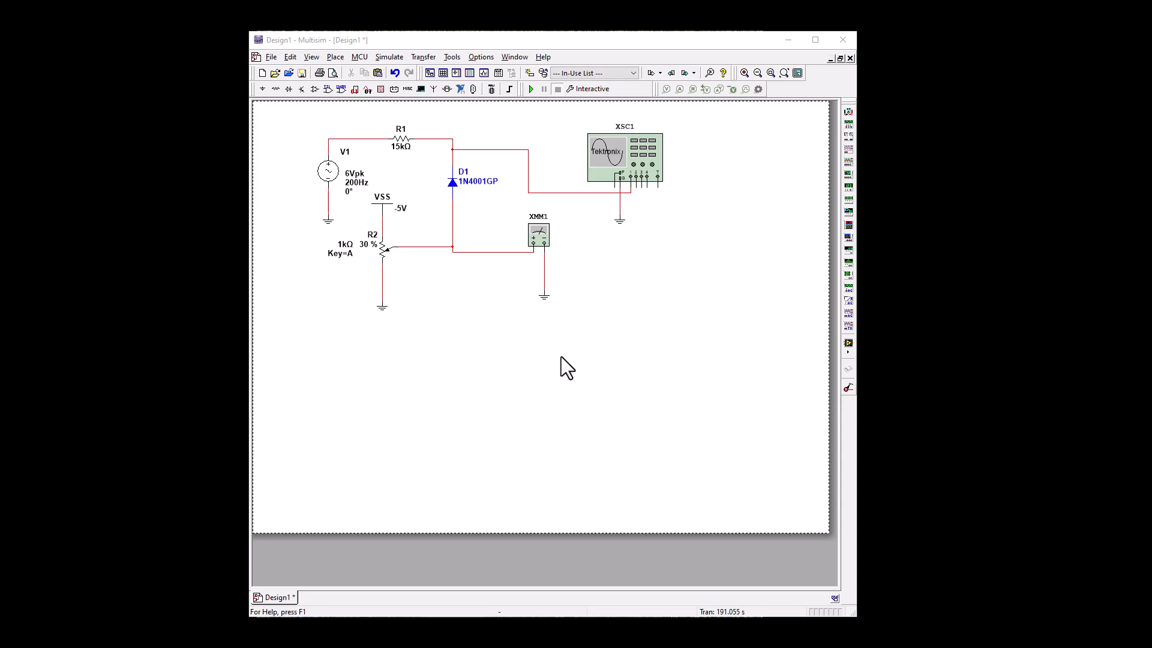
# Move V1's value label down beside R2's lower wire and shift source V1 slightly away from the VSS supply.
pyautogui.moveTo(374, 264)
pyautogui.moveTo(362, 192); pyautogui.dragTo(372, 300)
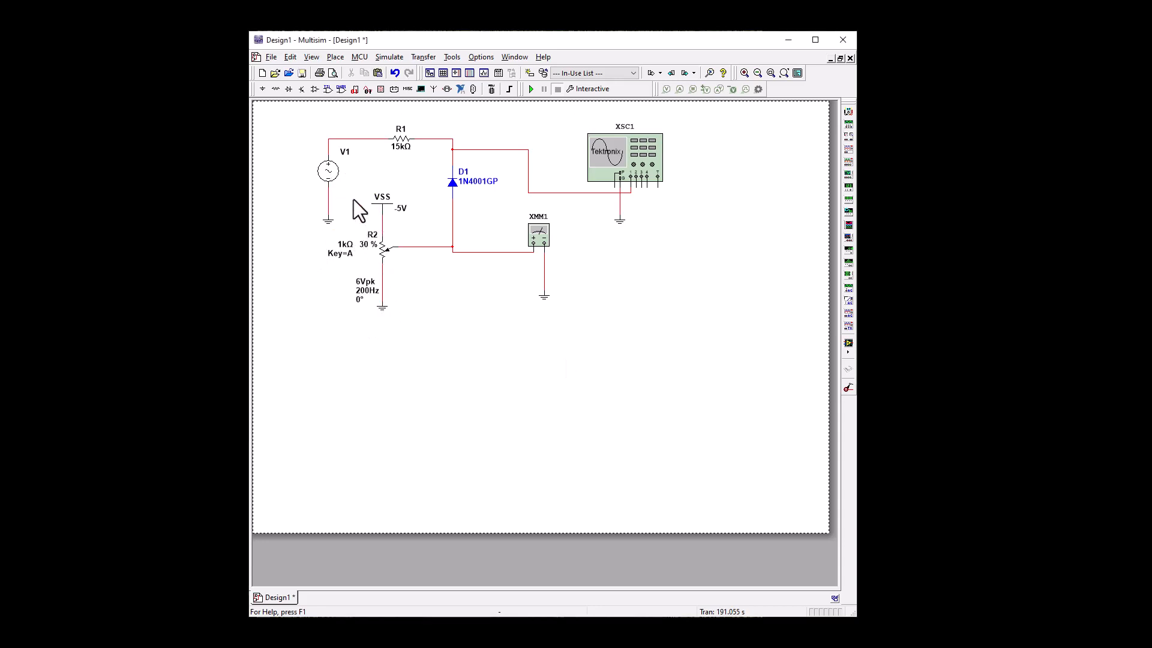
pyautogui.moveTo(334, 179)
pyautogui.mouseDown()
pyautogui.moveTo(345, 293)
pyautogui.moveTo(333, 163)
pyautogui.moveTo(322, 172)
pyautogui.mouseUp()
# Delete potentiometer R2, its ground and the VSS supply.
pyautogui.click(384, 309)
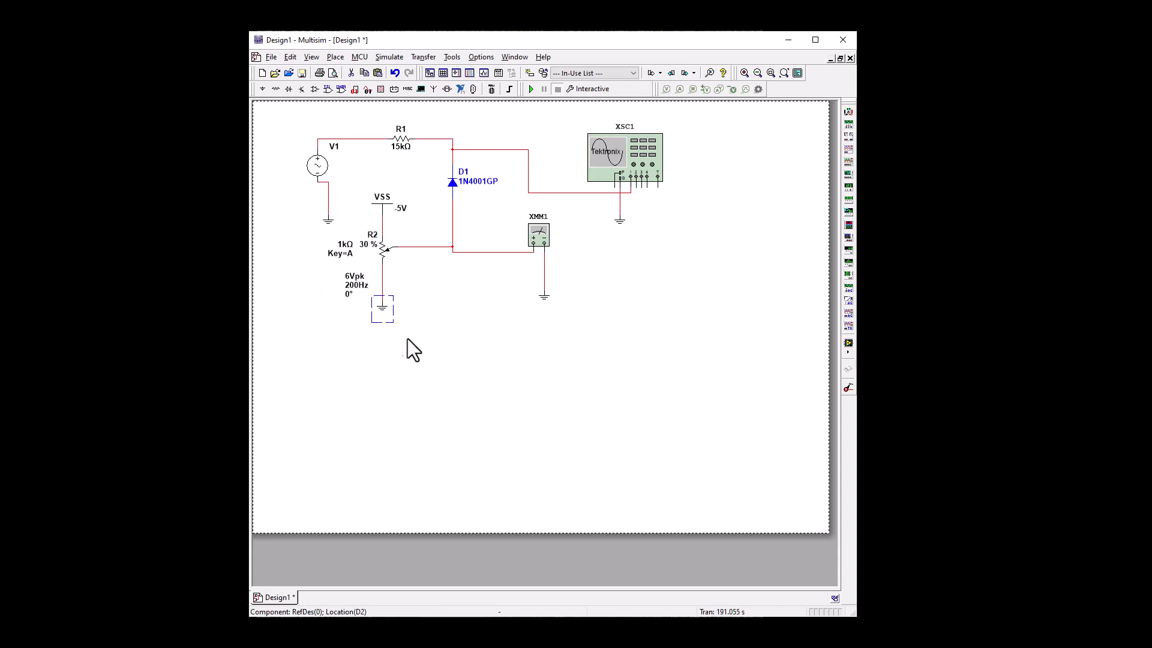
pyautogui.click(375, 257)
pyautogui.press('Delete')
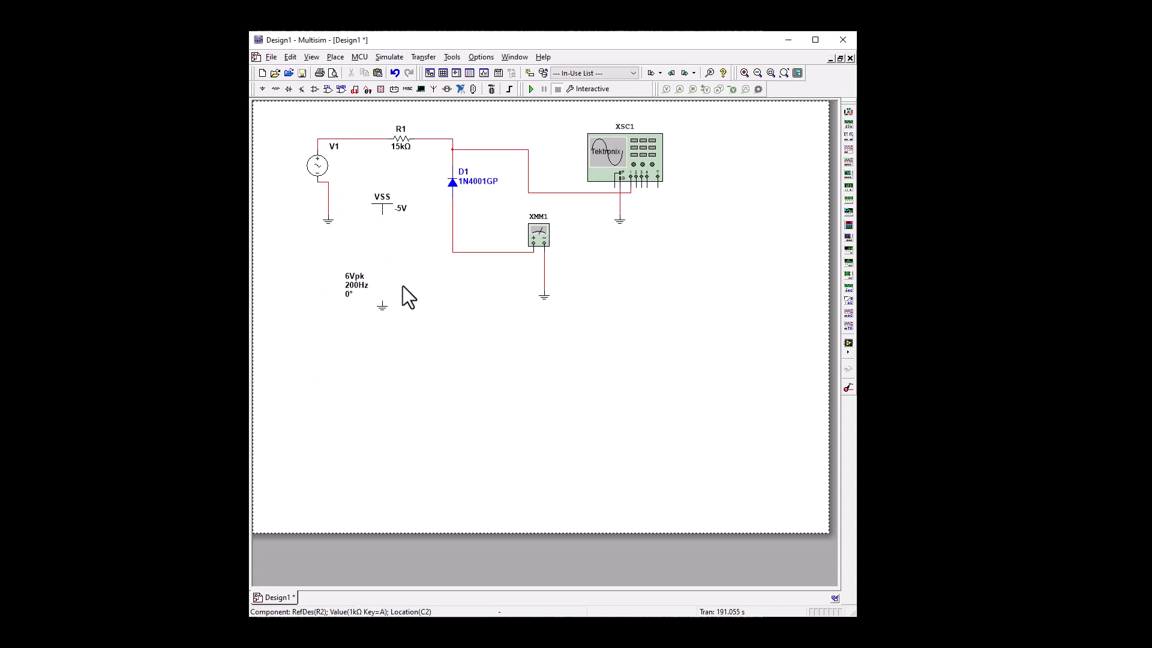
pyautogui.click(388, 210)
pyautogui.press('Delete')
# Return V1's value label beside the source and align its ground directly beneath it.
pyautogui.moveTo(362, 289); pyautogui.dragTo(353, 172)
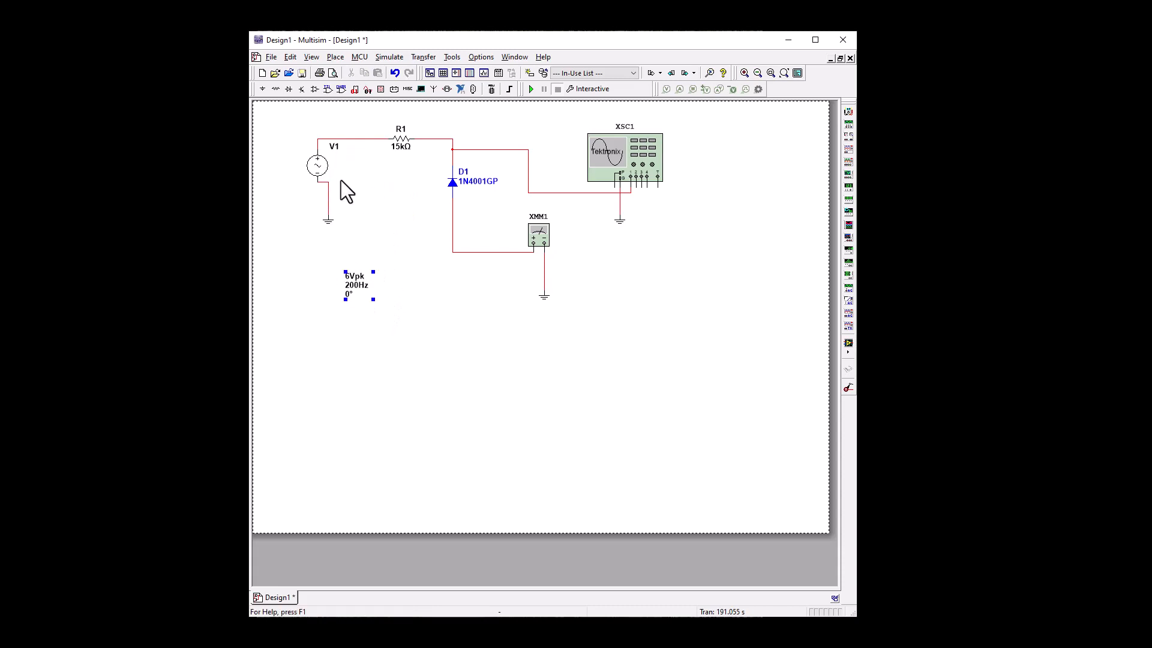
pyautogui.moveTo(329, 222); pyautogui.dragTo(319, 227)
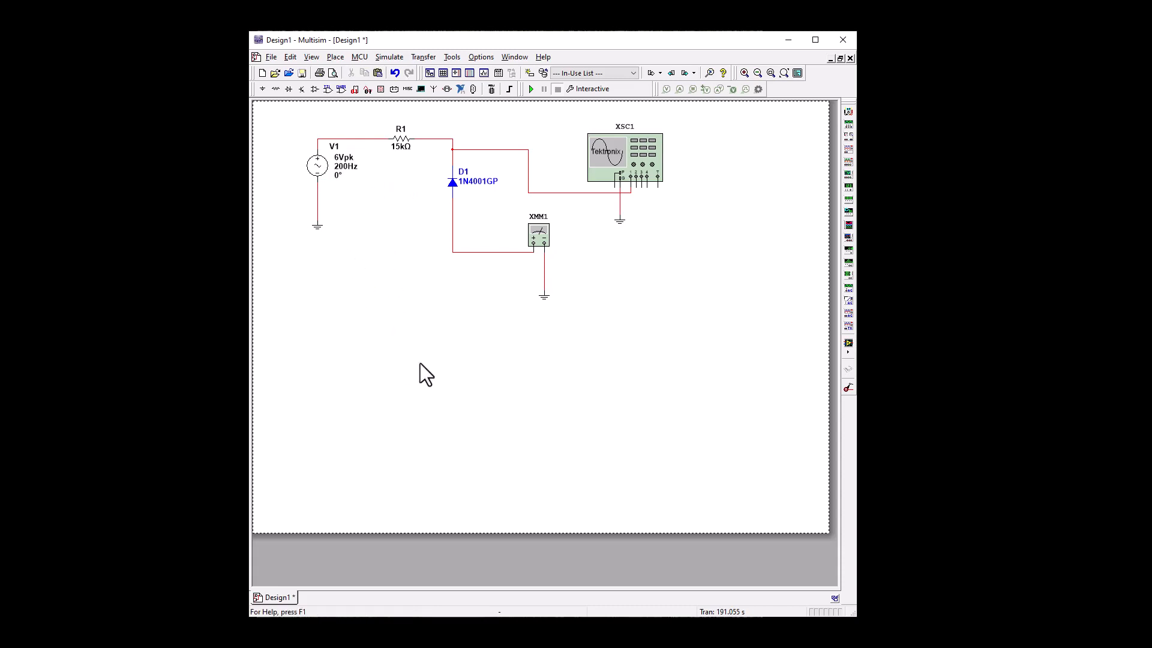
# Delete the wire from D1 to the multimeter and the wire feeding oscilloscope channel 1.
pyautogui.click(453, 238)
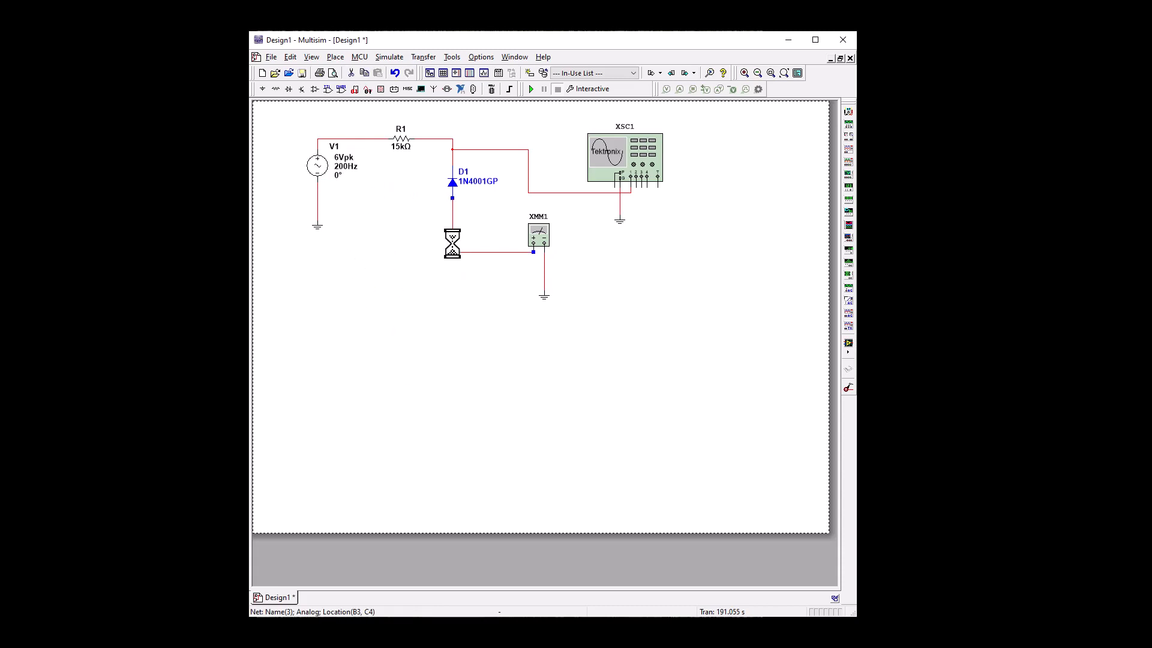
pyautogui.press('Delete')
pyautogui.click(488, 150)
pyautogui.press('Delete')
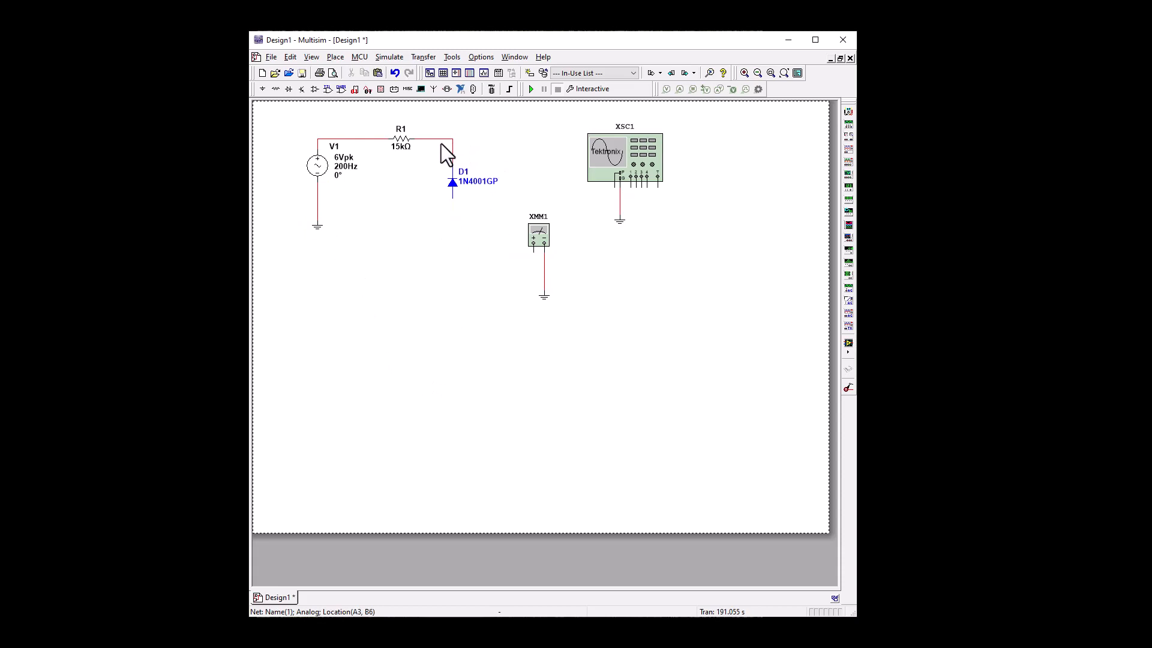
# Remove the wire between R1 and D1 and flip the diode vertically.
pyautogui.click(440, 178)
pyautogui.rightClick(454, 187)
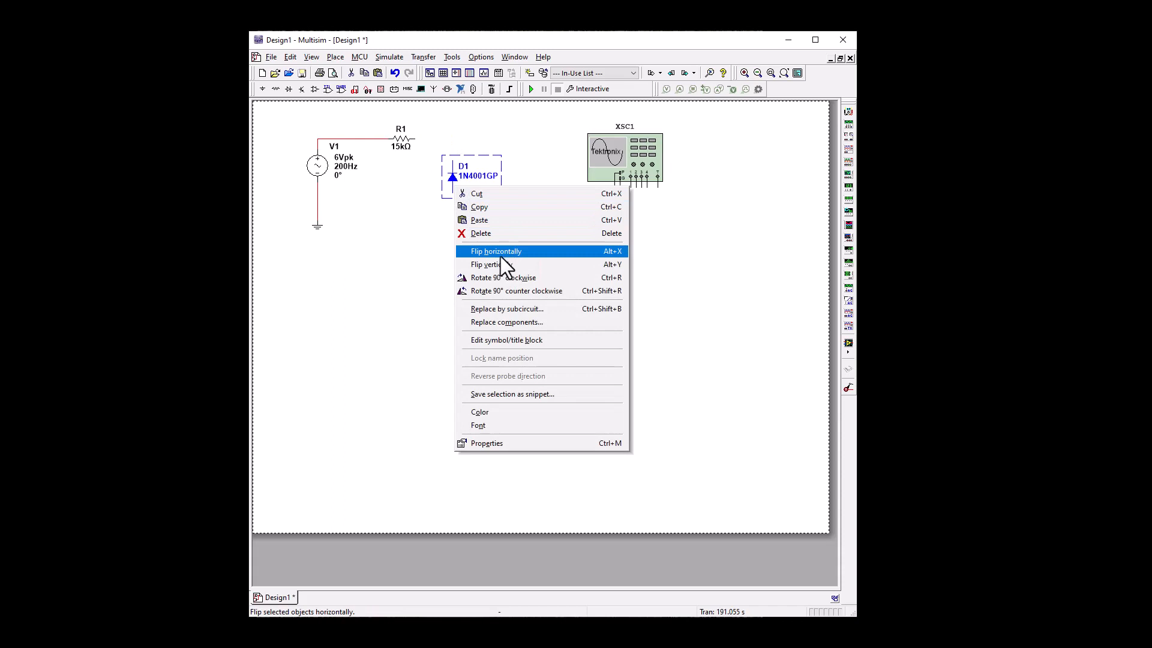
pyautogui.click(502, 264)
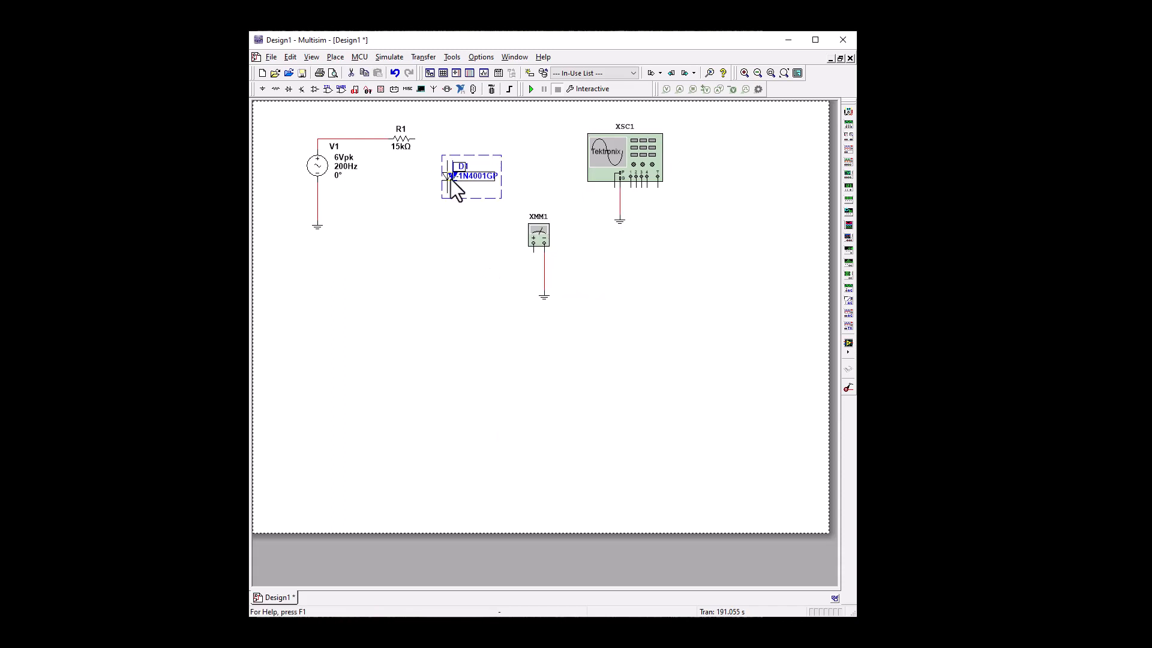
# Shift D1 slightly toward R1 and wire its upper terminal to the resistor.
pyautogui.click(452, 247)
pyautogui.click(447, 163)
pyautogui.click(422, 138)
# Place a VCC supply below R1 and set its voltage to 1.5 V.
pyautogui.click(263, 89)
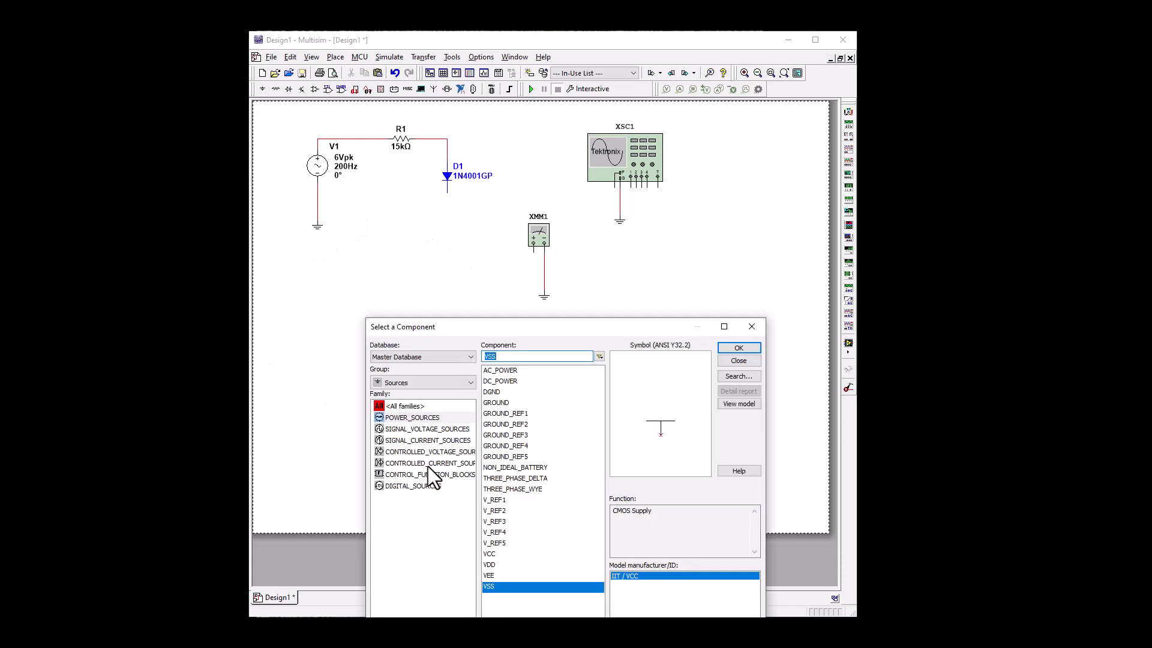
pyautogui.click(501, 553)
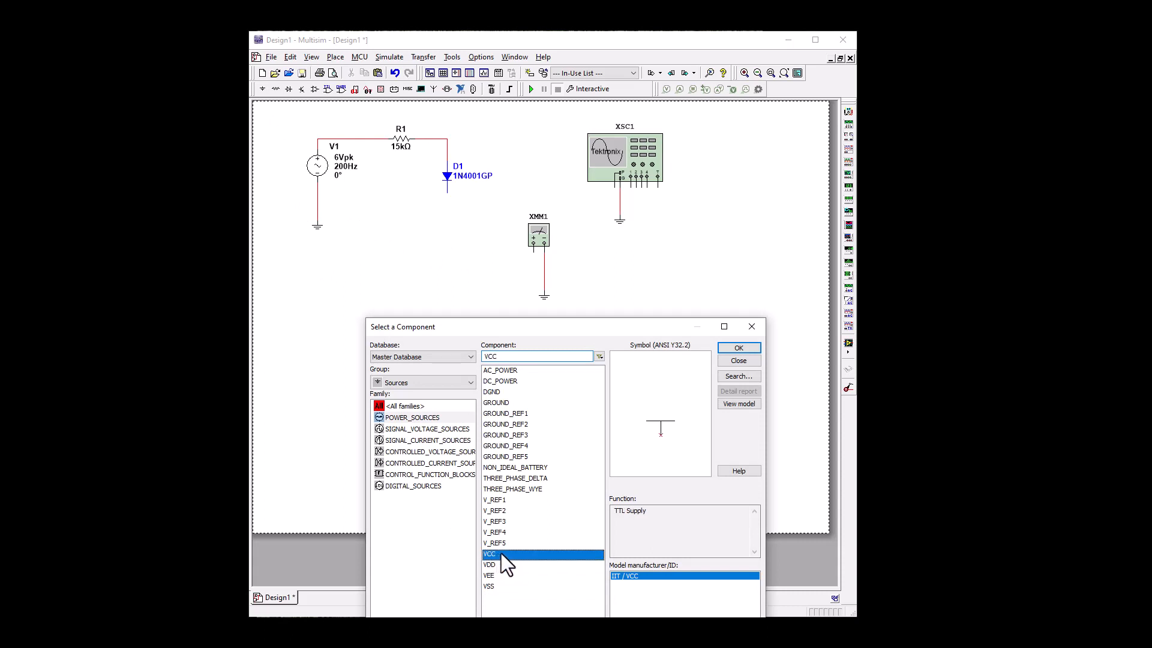
pyautogui.click(740, 348)
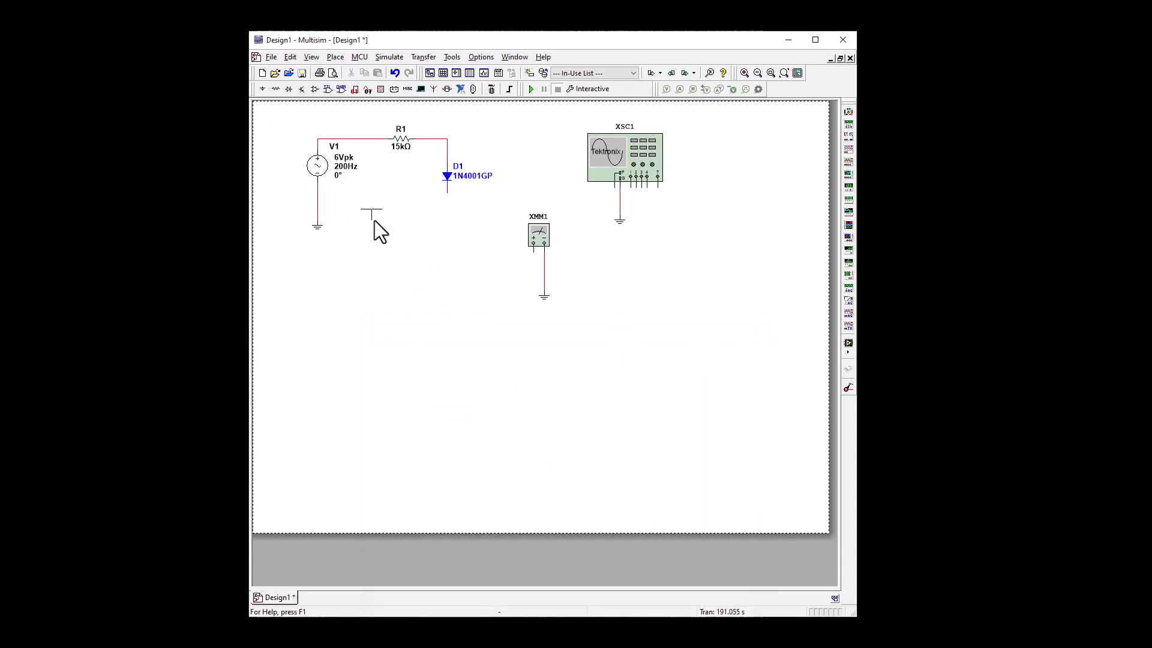
pyautogui.click(402, 212)
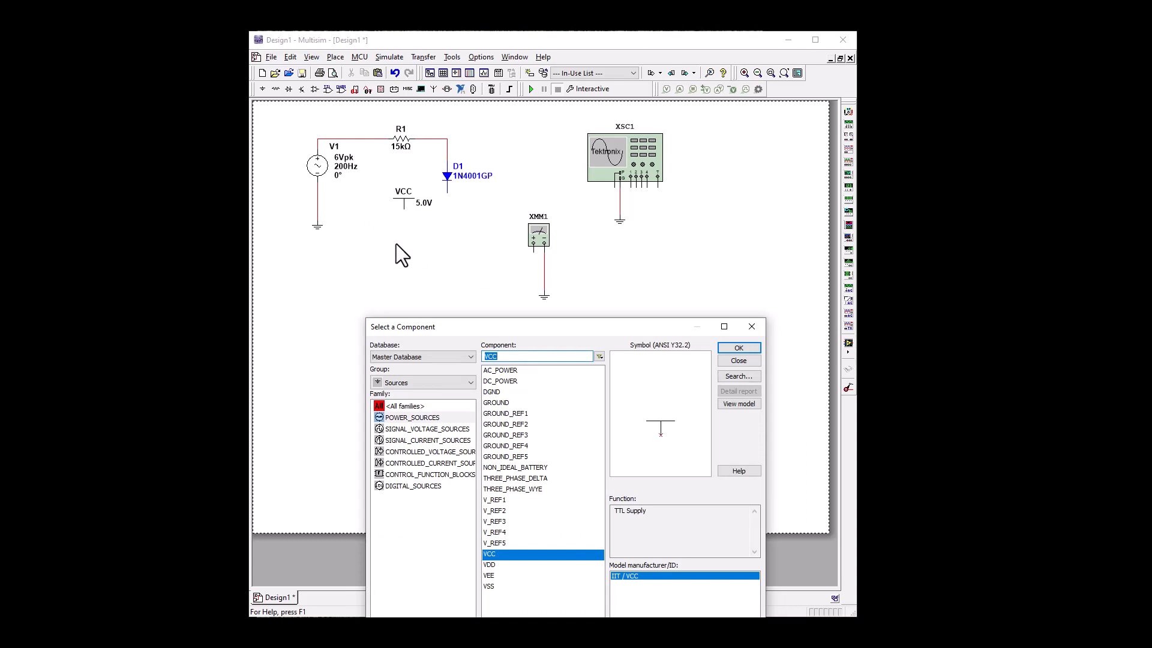
pyautogui.doubleClick(408, 204)
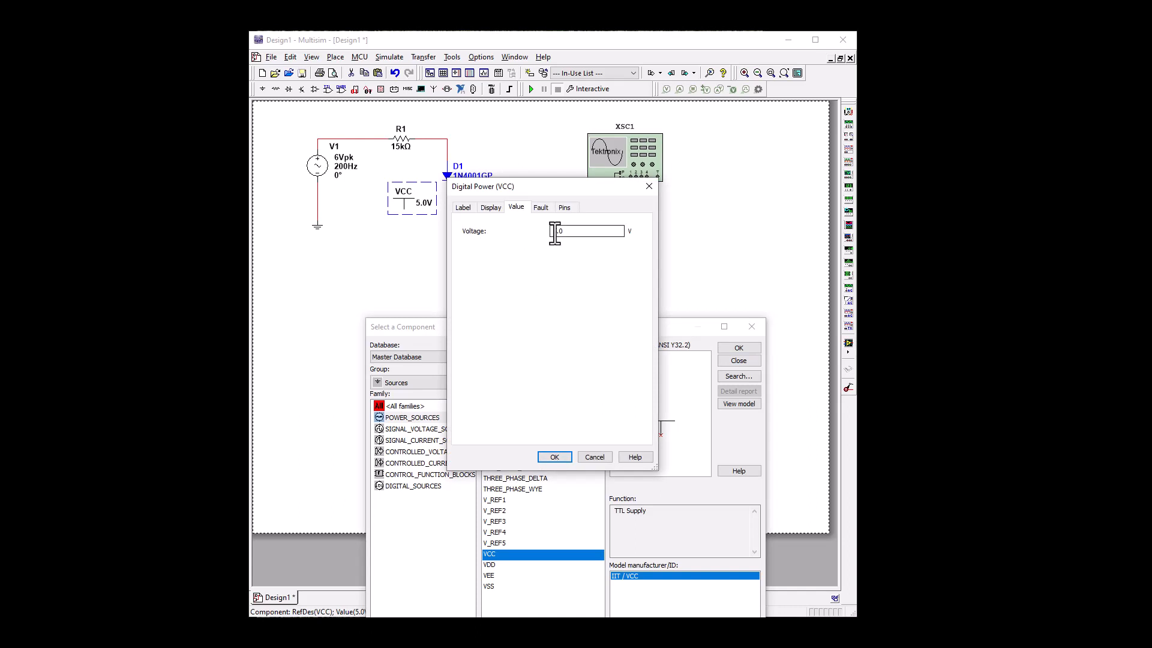
pyautogui.moveTo(552, 232); pyautogui.dragTo(581, 222)
pyautogui.click(563, 455)
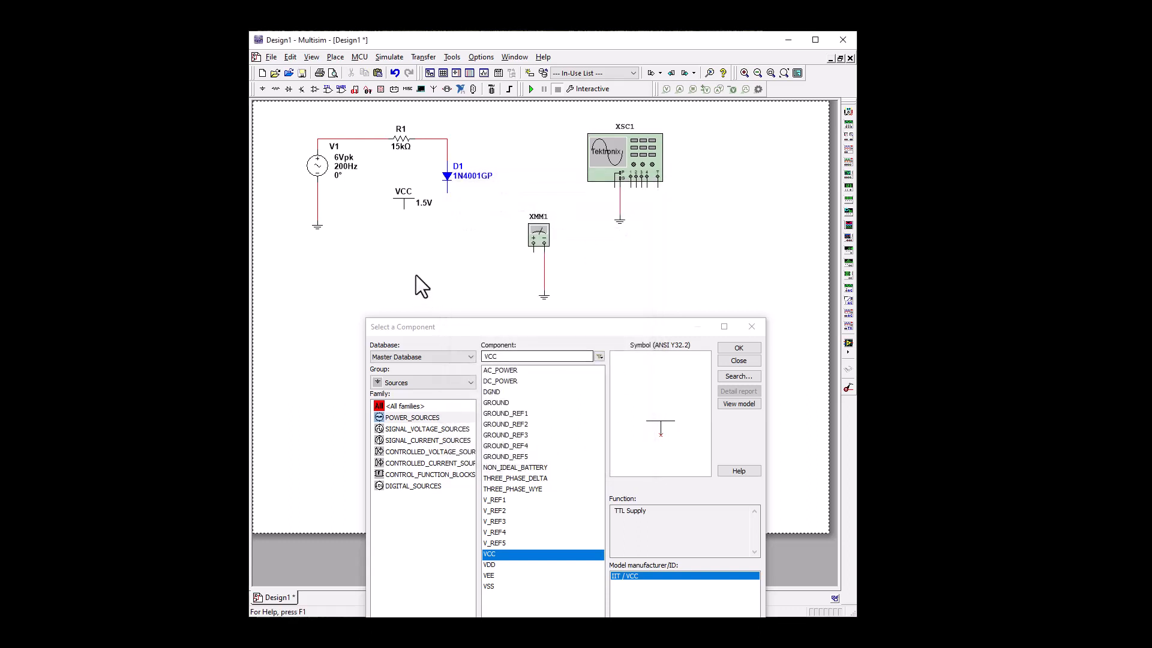
# Wire the VCC supply to D1's lower terminal and shift the supply slightly down.
pyautogui.click(405, 210)
pyautogui.click(447, 192)
pyautogui.click(407, 210)
pyautogui.moveTo(402, 211); pyautogui.dragTo(402, 222)
pyautogui.click(467, 272)
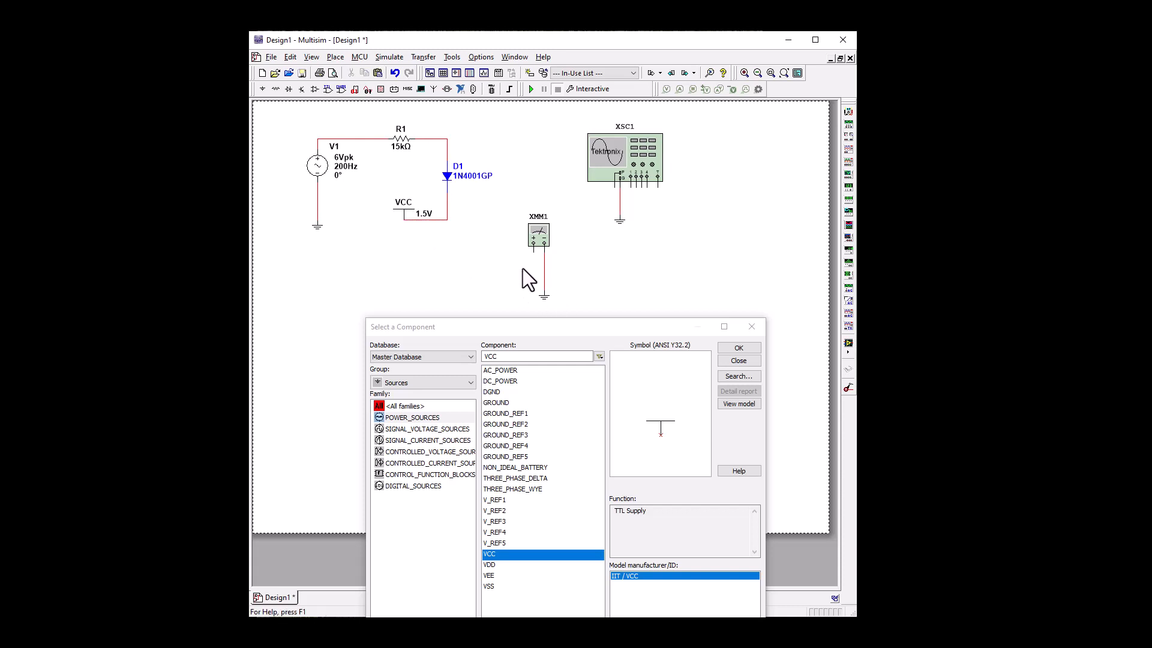
# Wire the multimeter's positive terminal to the D1–VCC wire and oscilloscope channel 1 to the R1–D1 node, routing it clear of D1's label.
pyautogui.click(533, 245)
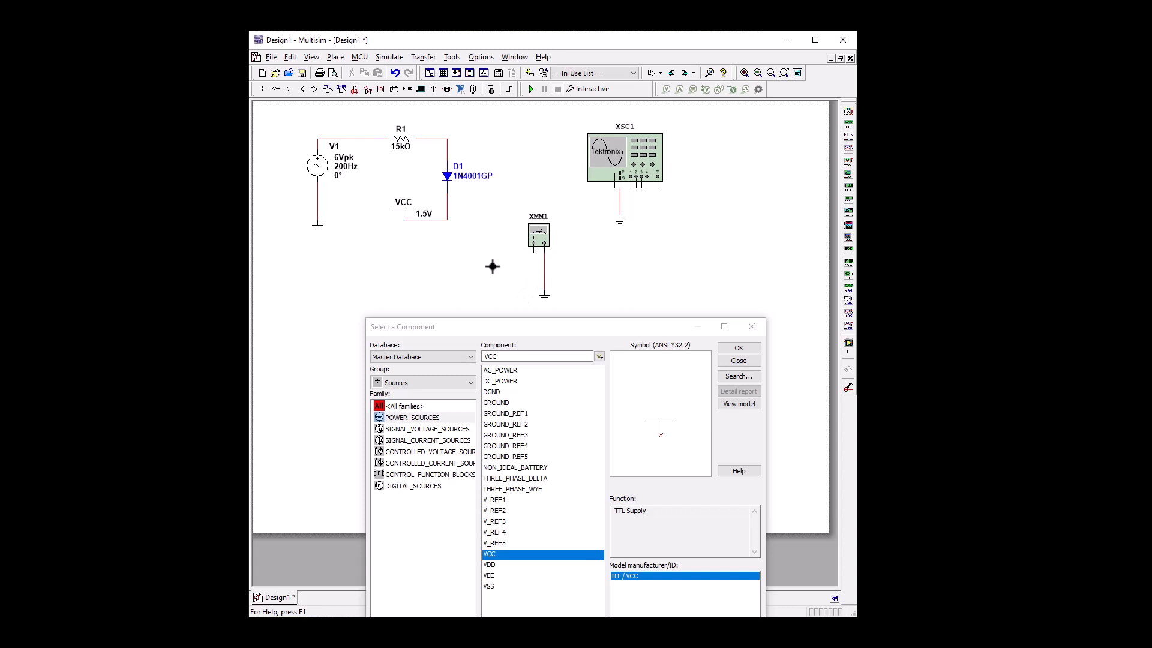
pyautogui.click(450, 206)
pyautogui.click(633, 187)
pyautogui.click(452, 143)
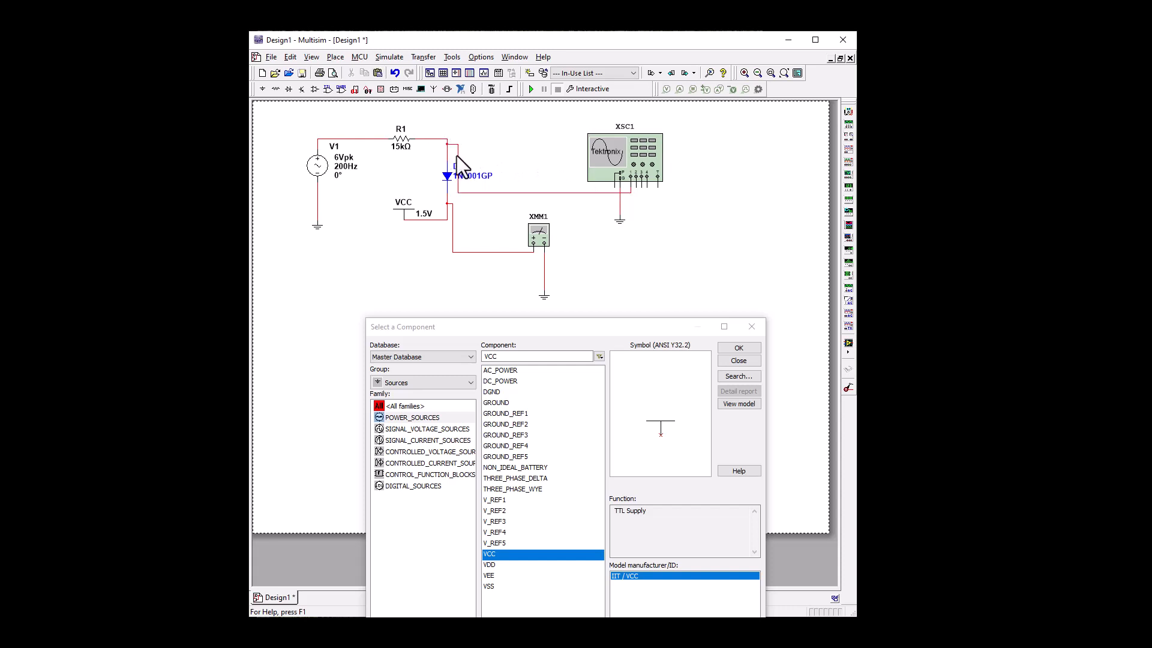
pyautogui.moveTo(456, 156); pyautogui.dragTo(483, 159)
pyautogui.click(751, 326)
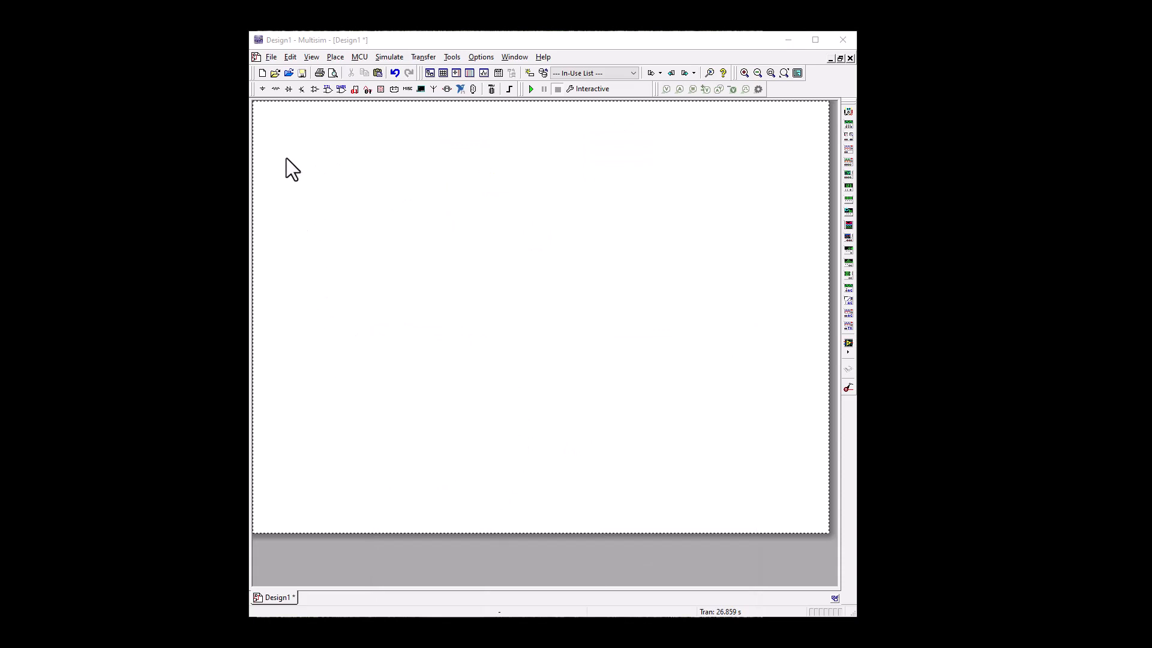
# Place a GROUND symbol on the blank sheet and an AC_VOLTAGE source directly above it.
pyautogui.click(262, 89)
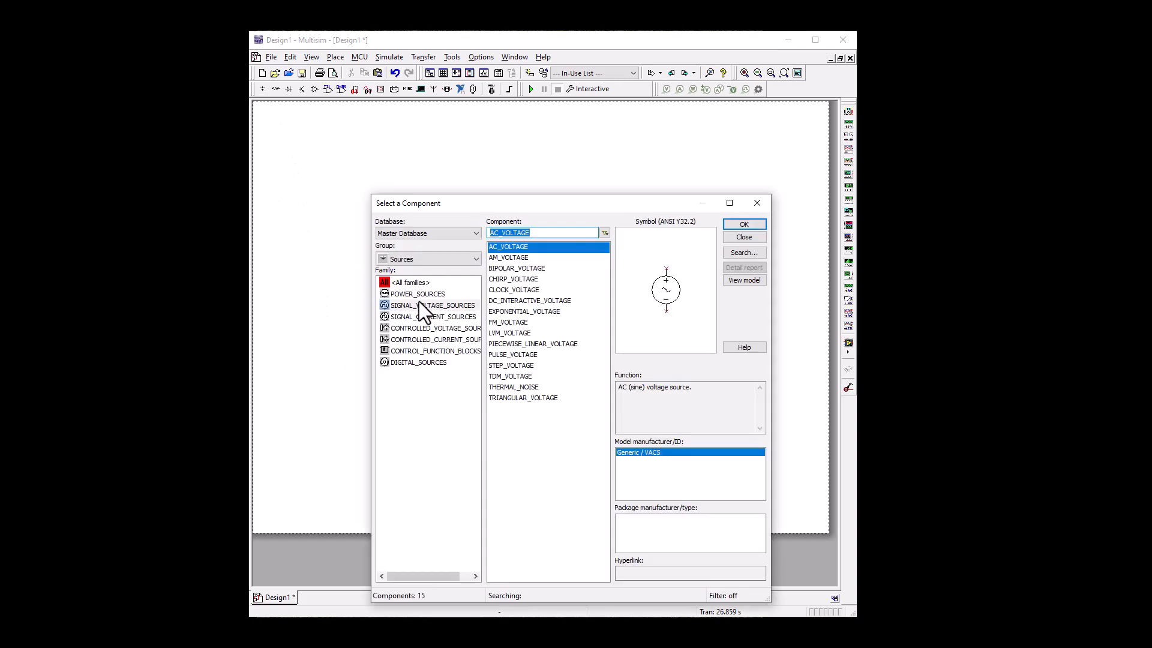
pyautogui.click(419, 294)
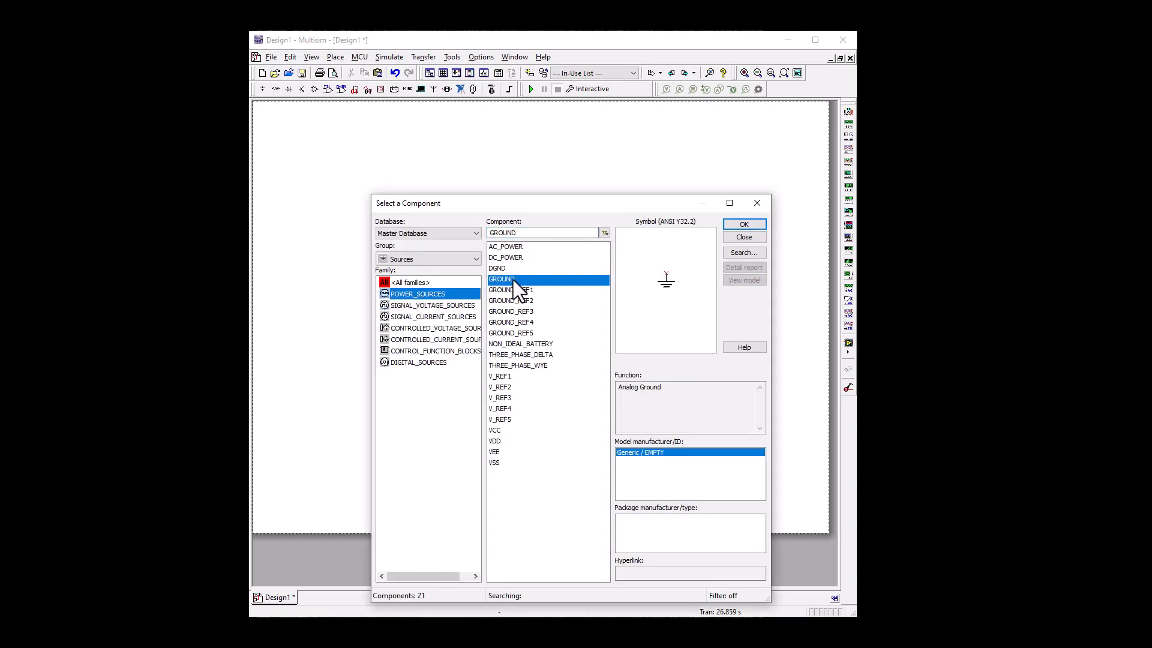
pyautogui.click(744, 225)
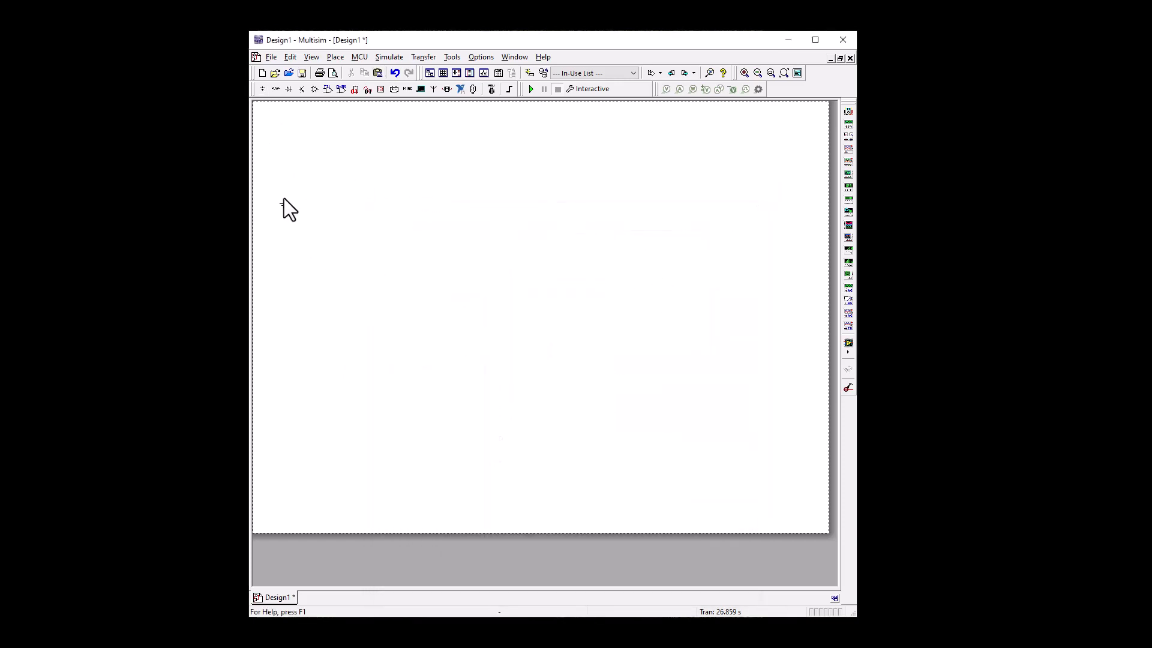
pyautogui.click(283, 197)
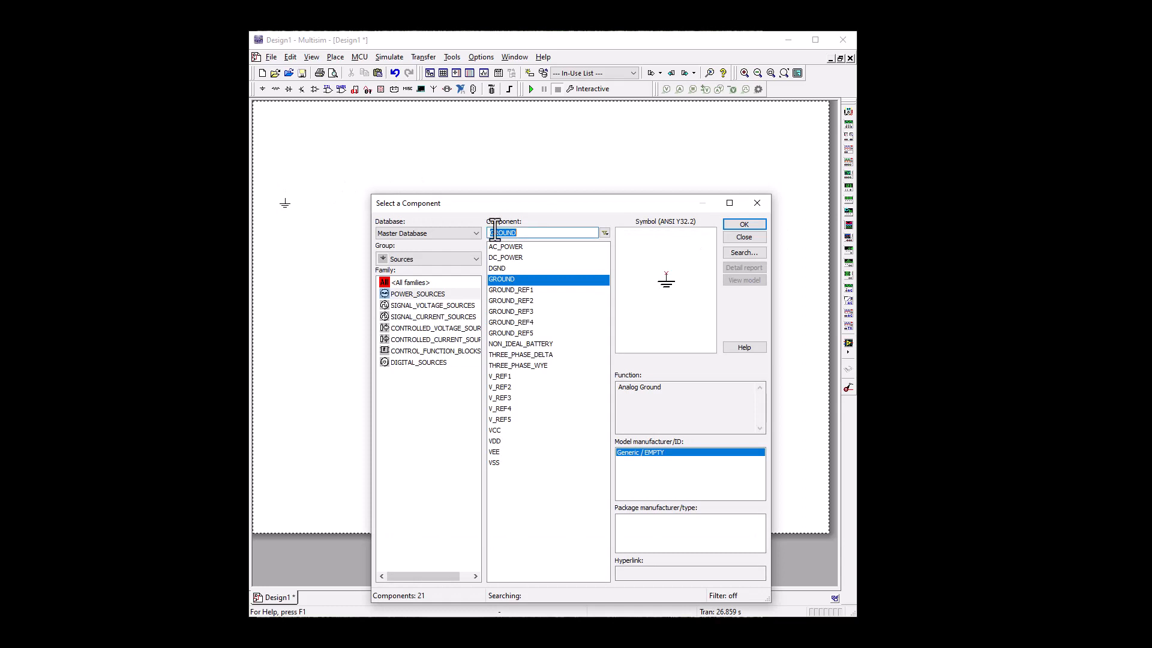
pyautogui.click(427, 306)
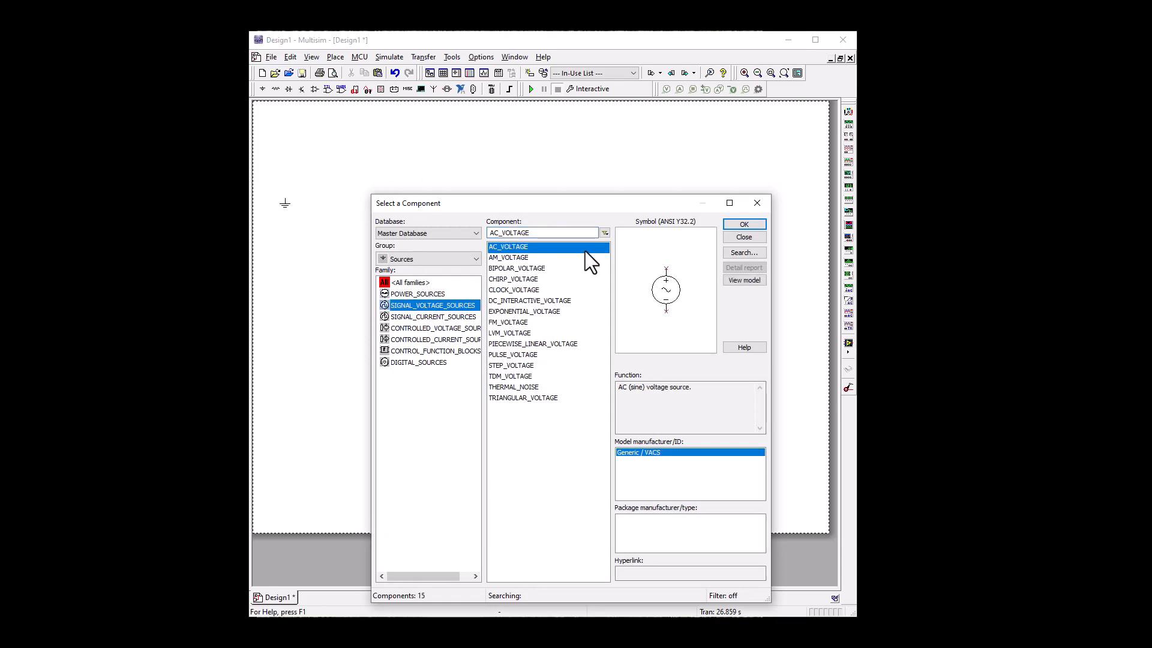
pyautogui.click(739, 225)
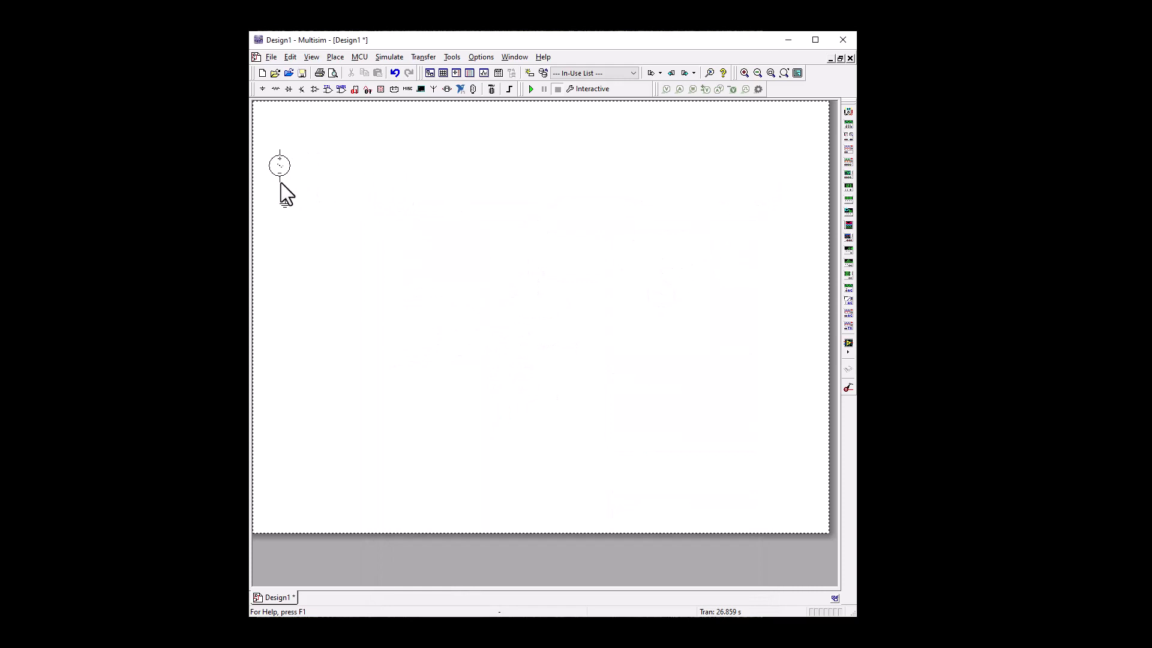
pyautogui.click(283, 182)
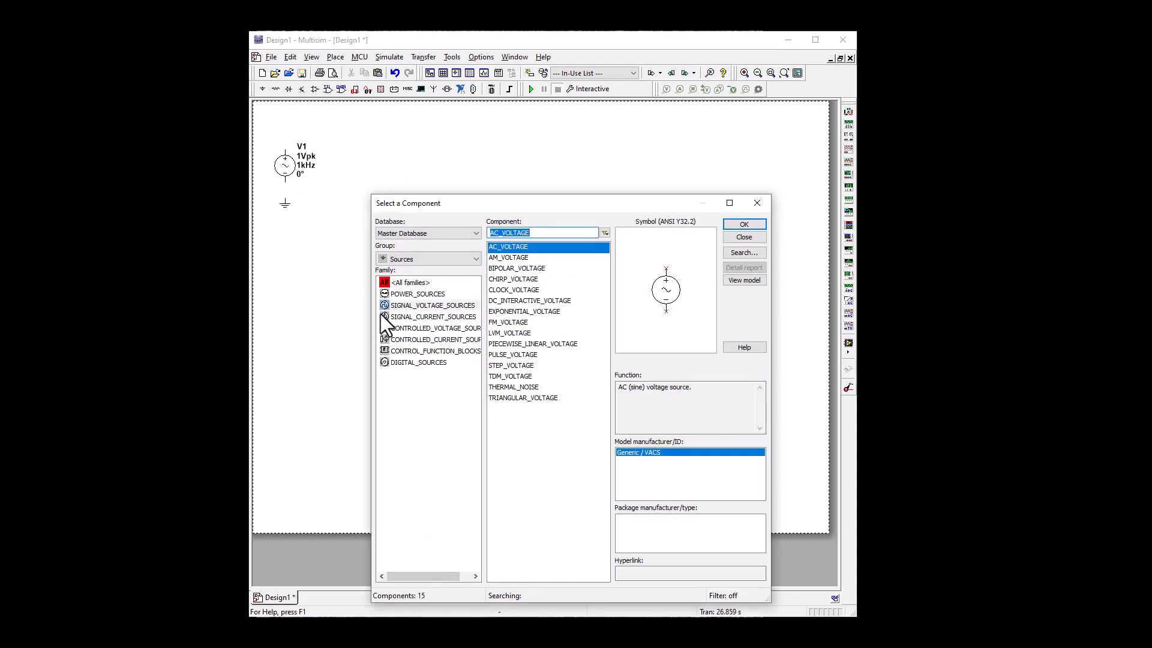
# Place a 10 kΩ resistor from the Basic group to the right of the AC source.
pyautogui.click(416, 260)
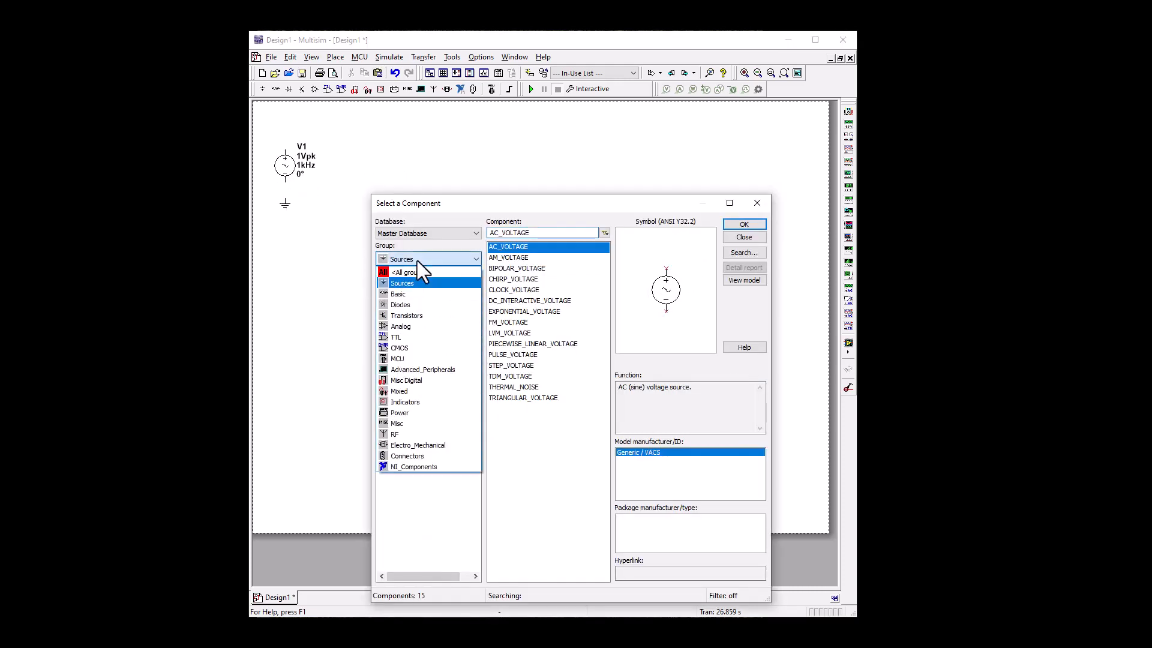
pyautogui.click(416, 293)
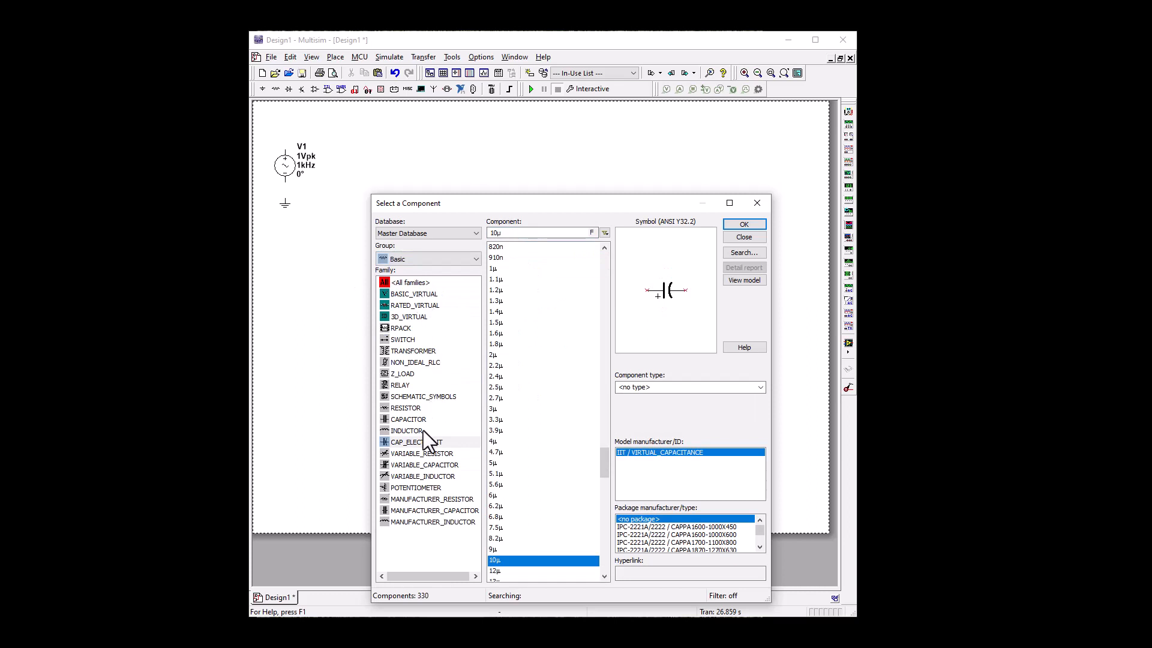
pyautogui.click(414, 406)
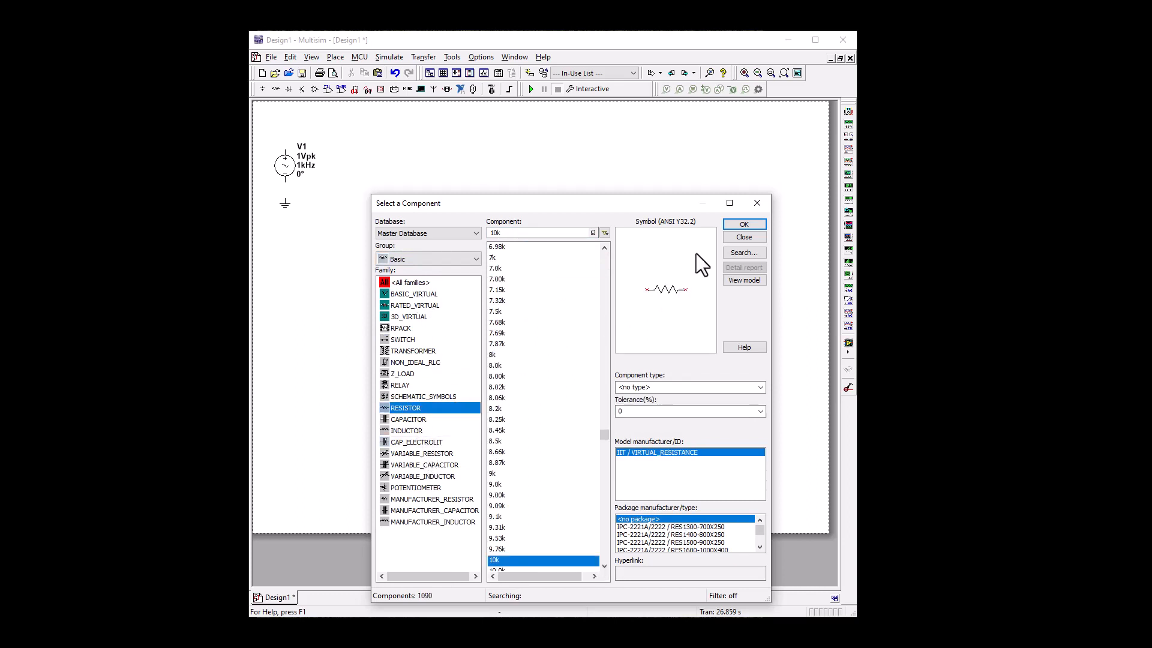
pyautogui.click(511, 561)
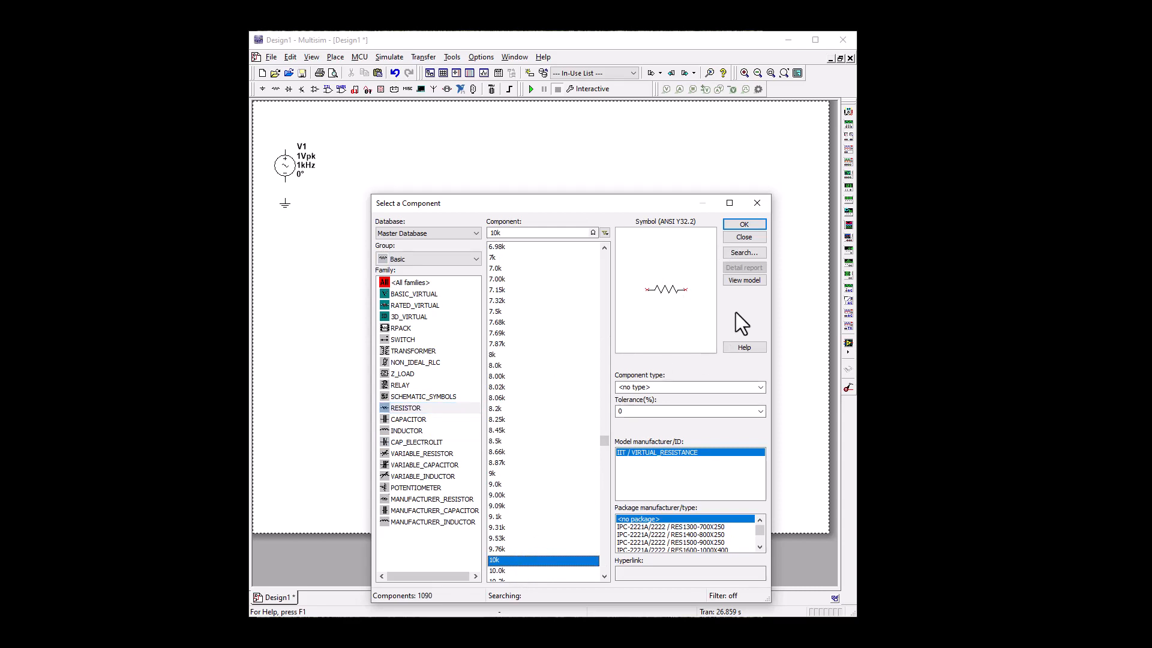
pyautogui.click(757, 226)
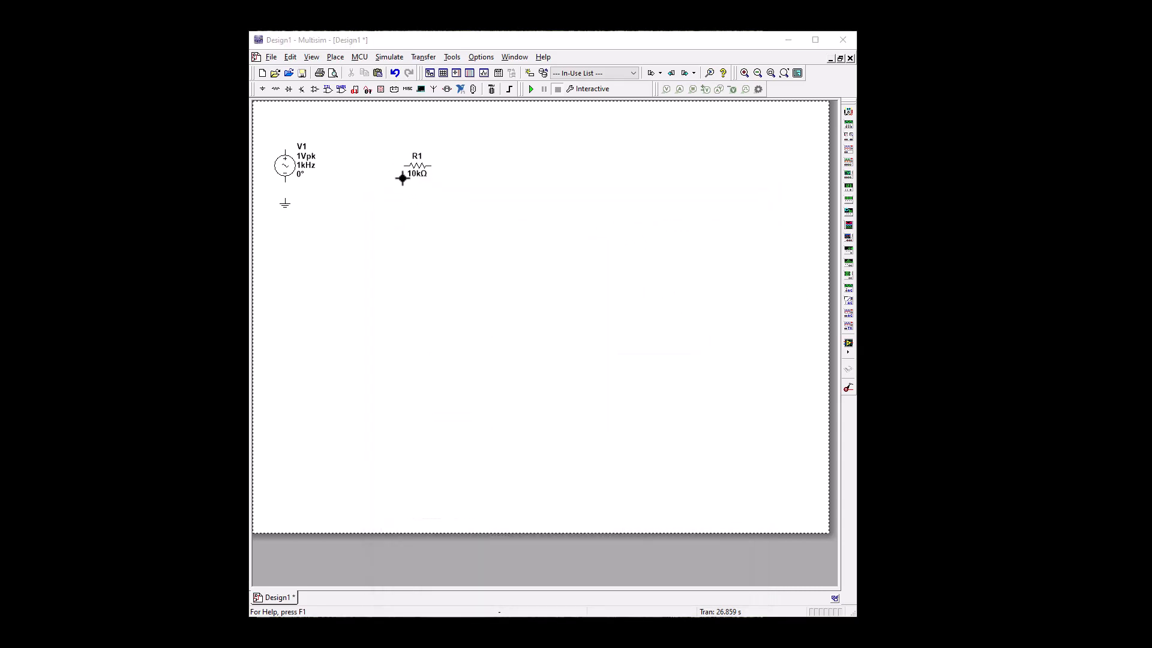
pyautogui.click(402, 174)
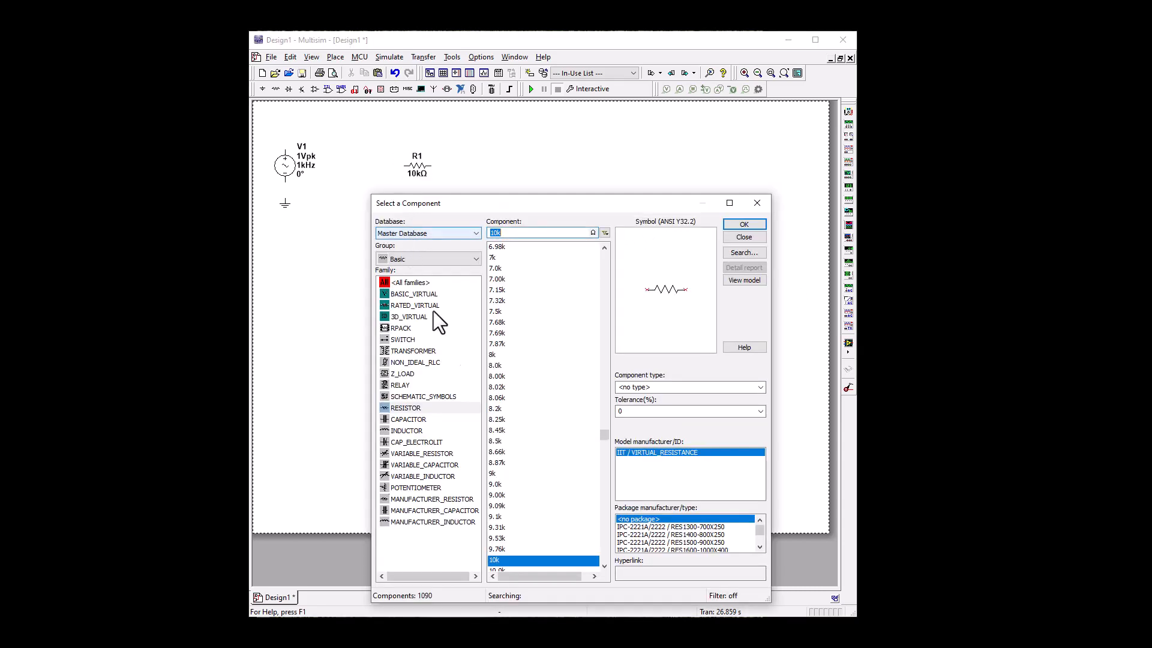
# Place a 10 µF electrolytic capacitor (CAP_ELECTROLIT) above and between the source and R1.
pyautogui.click(416, 441)
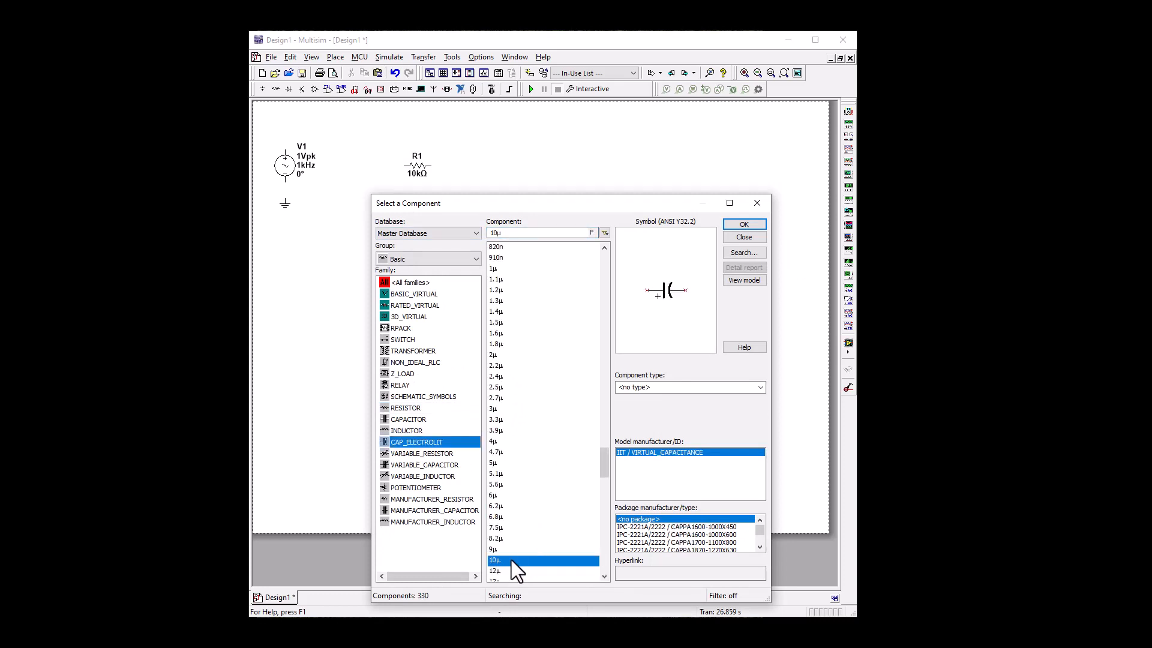
pyautogui.click(512, 560)
pyautogui.click(743, 225)
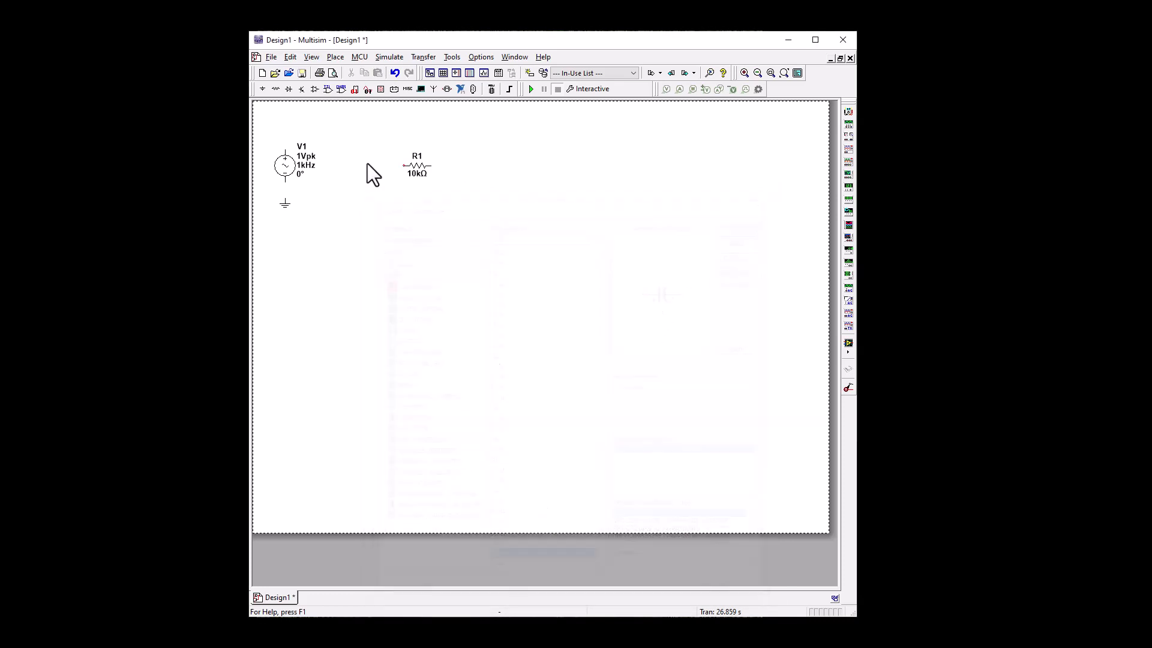
pyautogui.click(340, 134)
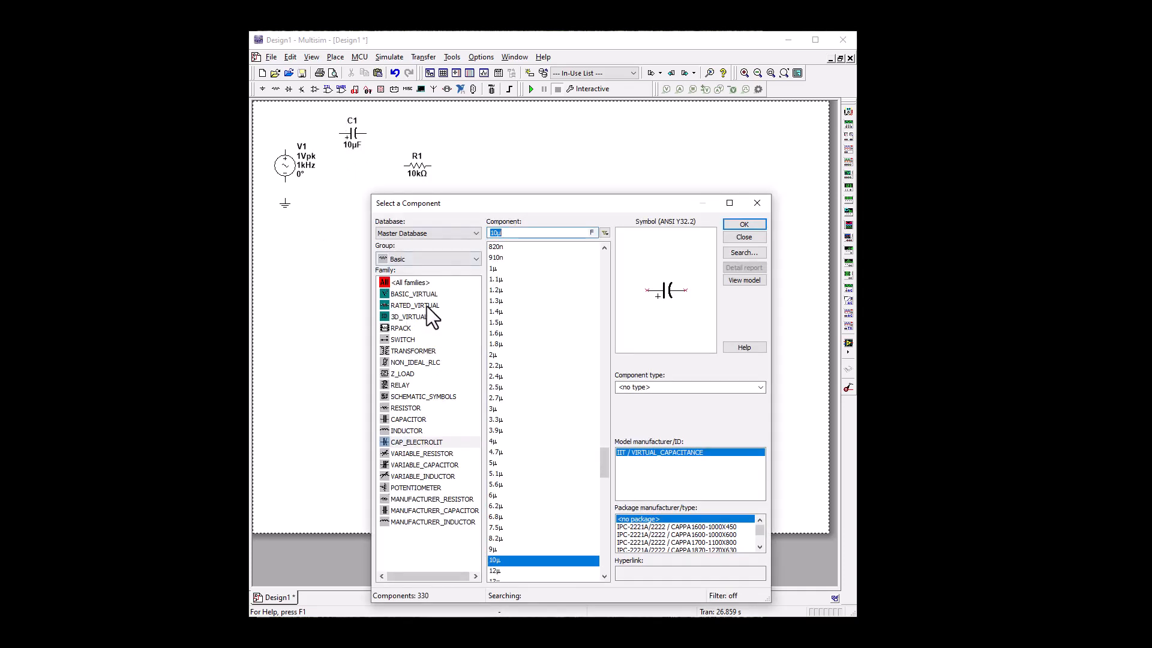
# Place a 1N4001GP diode beneath C1 and rotate it 90° counter clockwise.
pyautogui.click(404, 262)
pyautogui.click(406, 299)
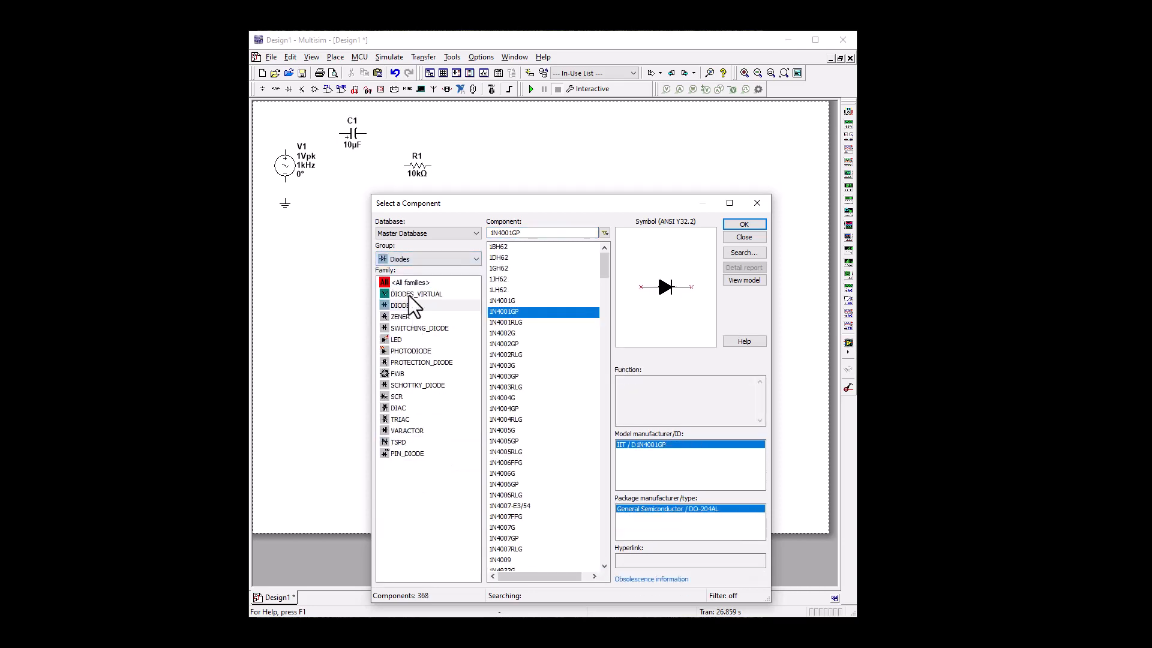
pyautogui.click(400, 306)
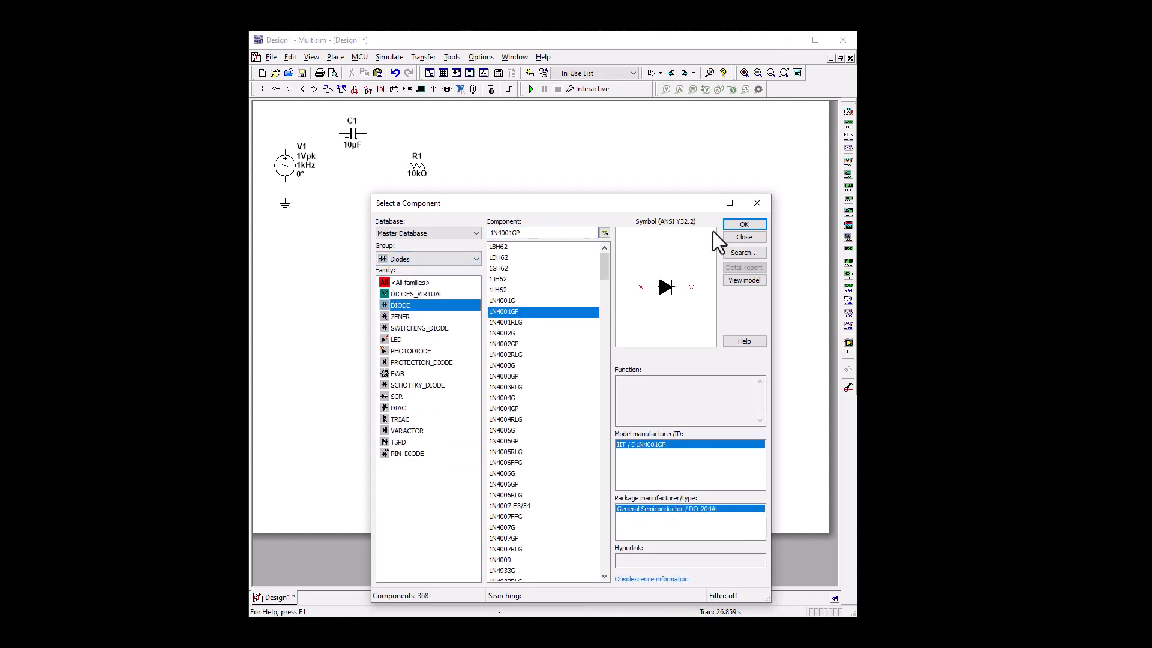
pyautogui.click(744, 224)
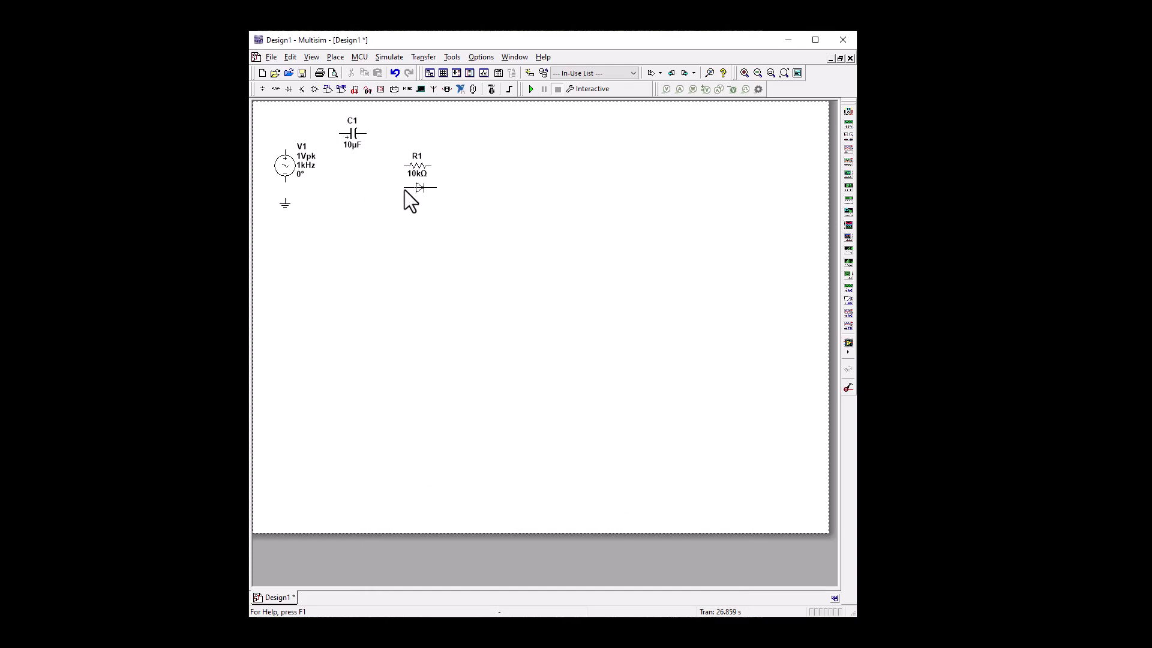
pyautogui.click(347, 171)
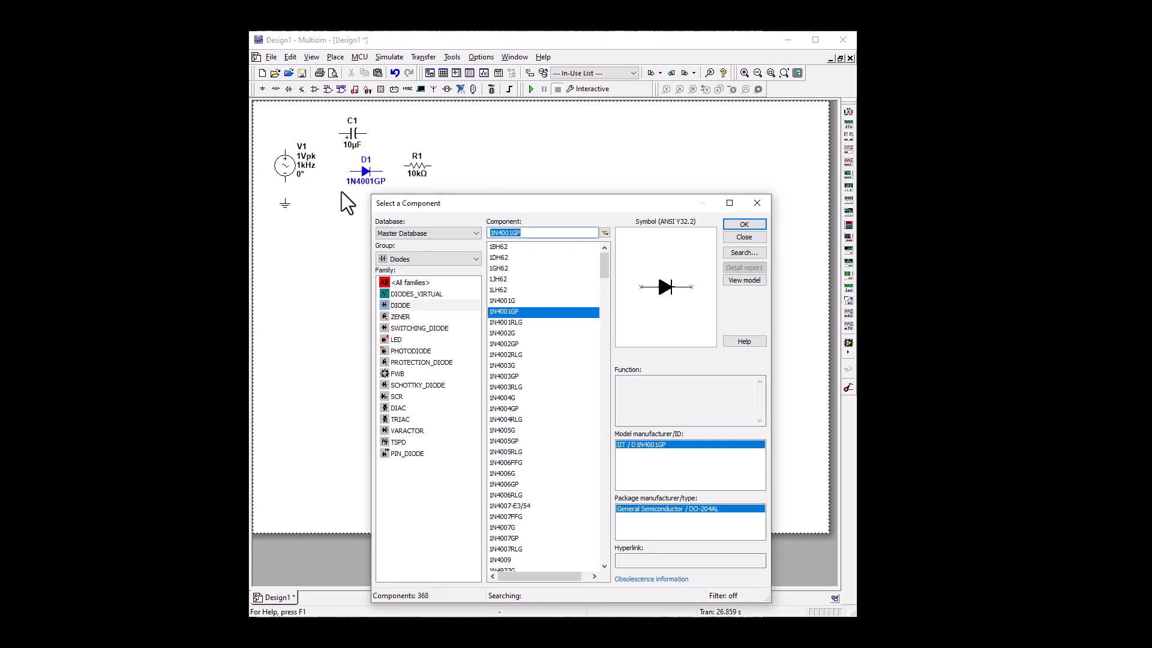
pyautogui.click(757, 206)
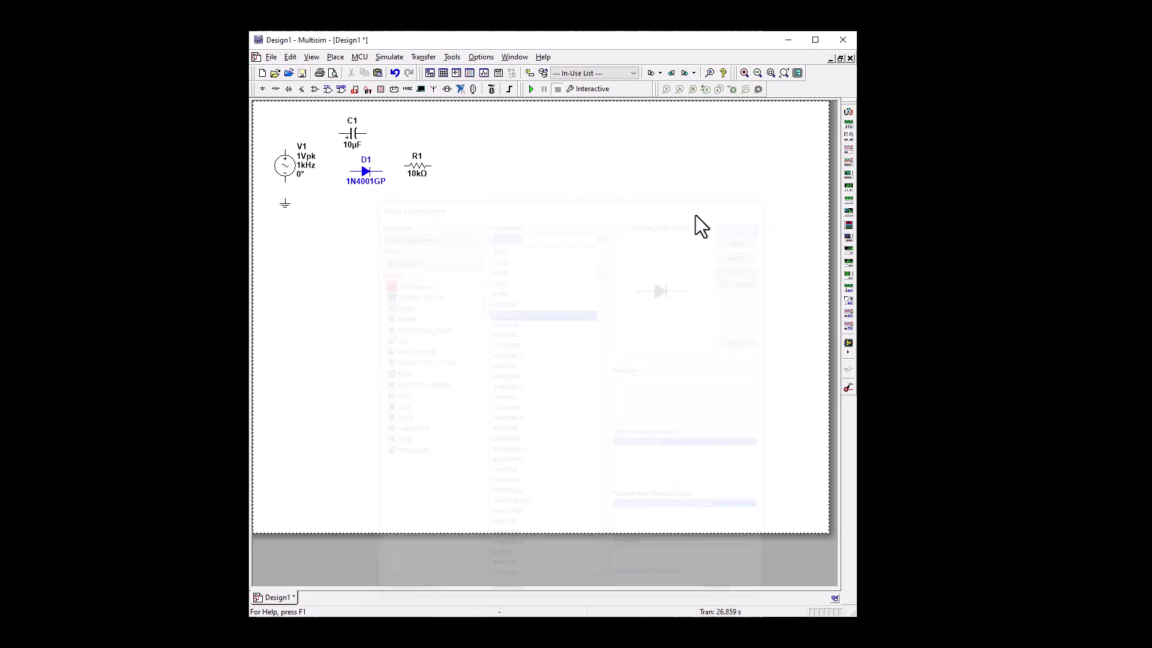
pyautogui.rightClick(367, 179)
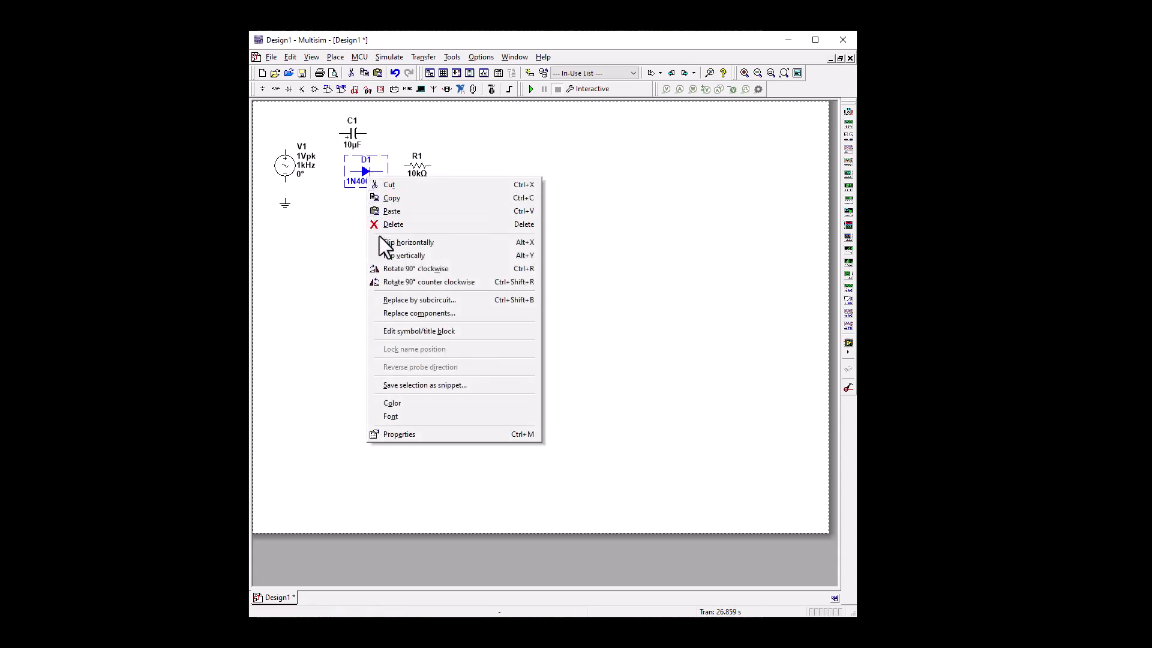
pyautogui.click(383, 281)
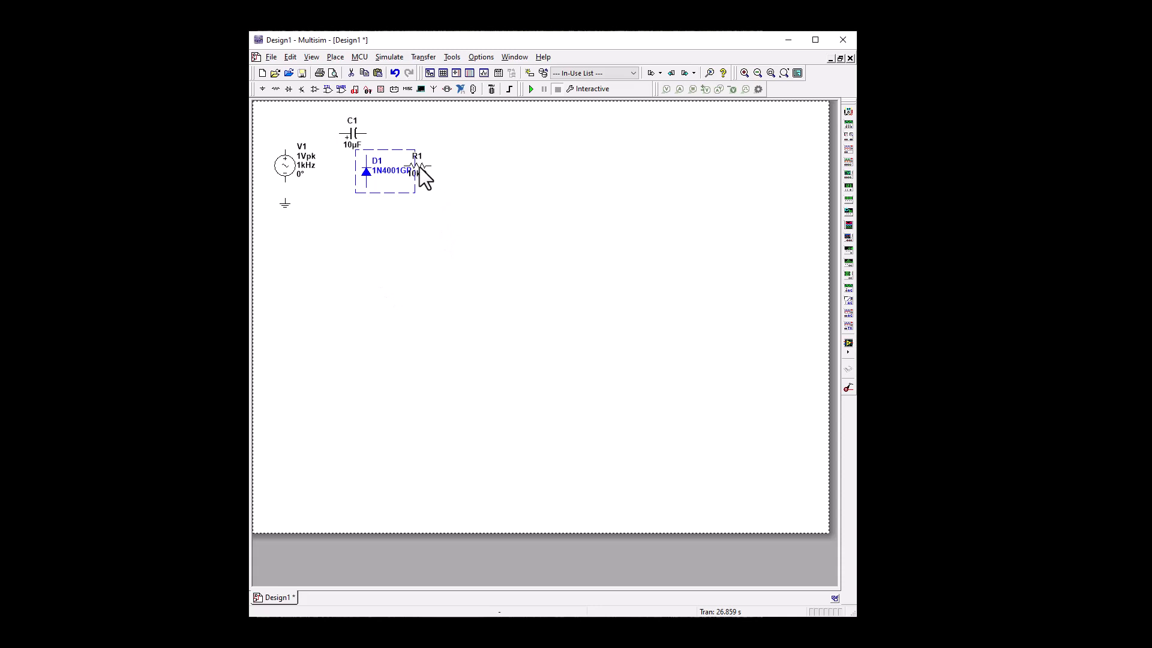
# Move the 10 kΩ resistor R1 further to the right of D1 and rotate it 90° clockwise to stand vertically.
pyautogui.moveTo(420, 169); pyautogui.dragTo(454, 170)
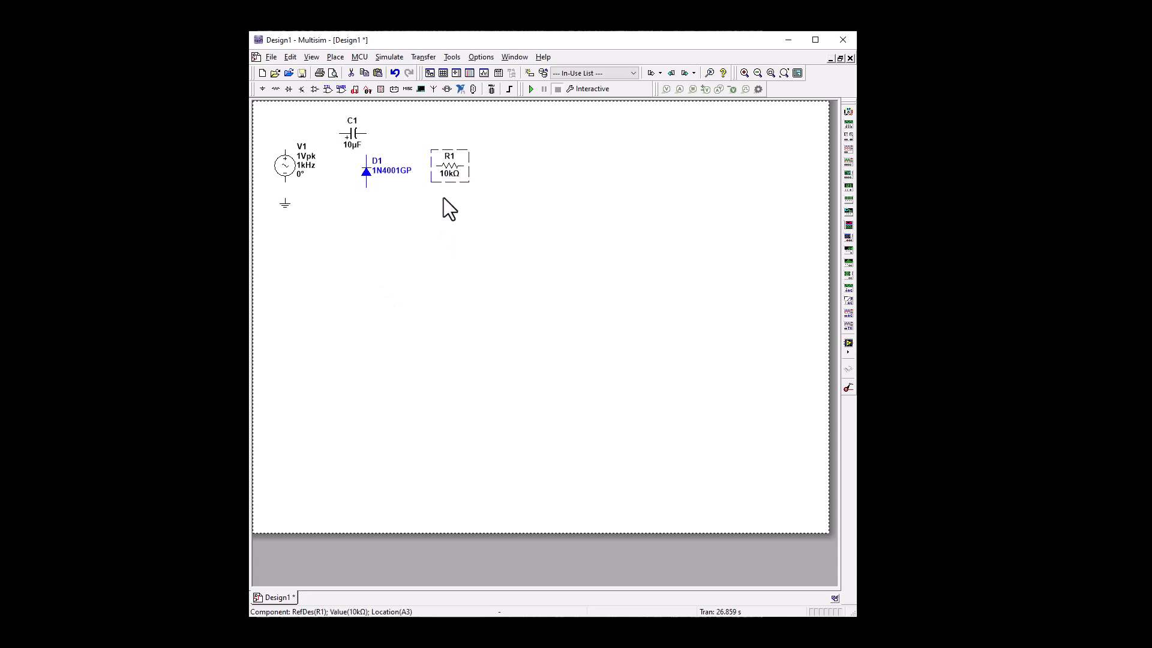
pyautogui.rightClick(449, 168)
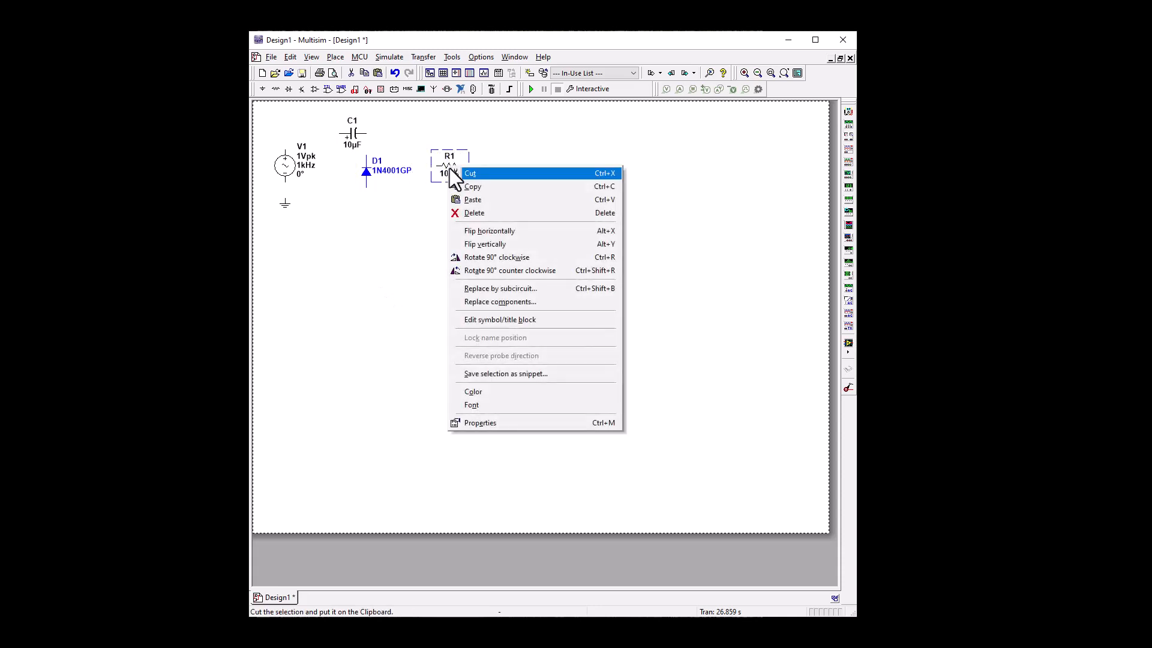
pyautogui.click(466, 258)
pyautogui.moveTo(451, 168); pyautogui.dragTo(440, 169)
pyautogui.click(465, 244)
# Move capacitor C1 closer to V1 and slightly higher, and flip it horizontally.
pyautogui.moveTo(350, 132); pyautogui.dragTo(334, 129)
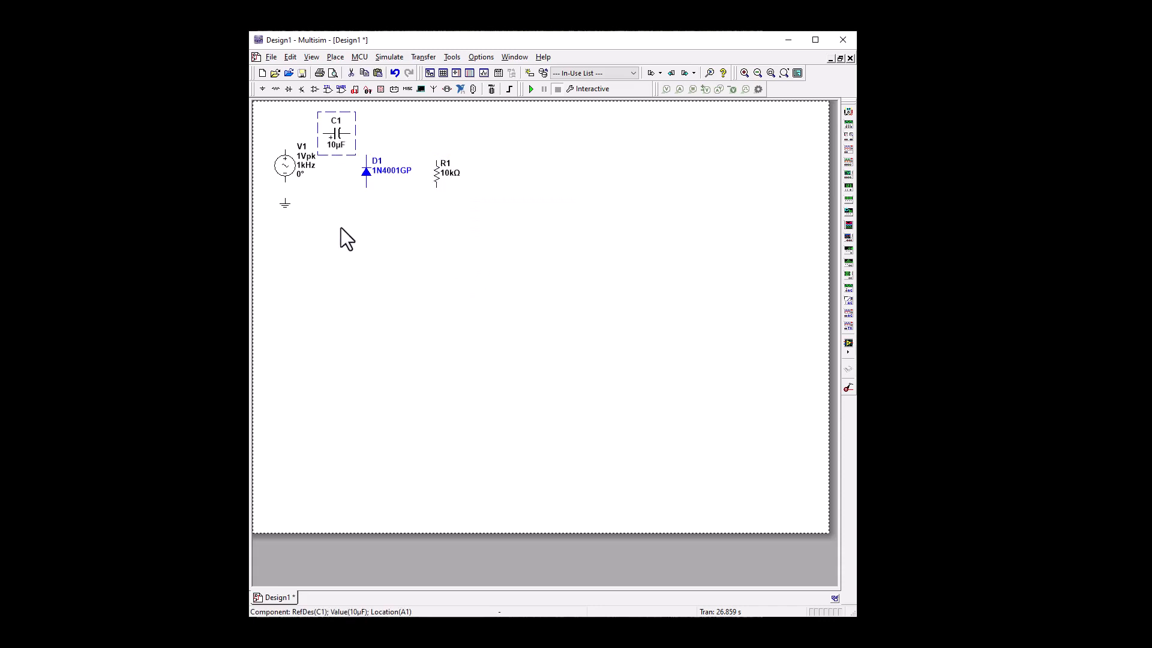
pyautogui.click(341, 228)
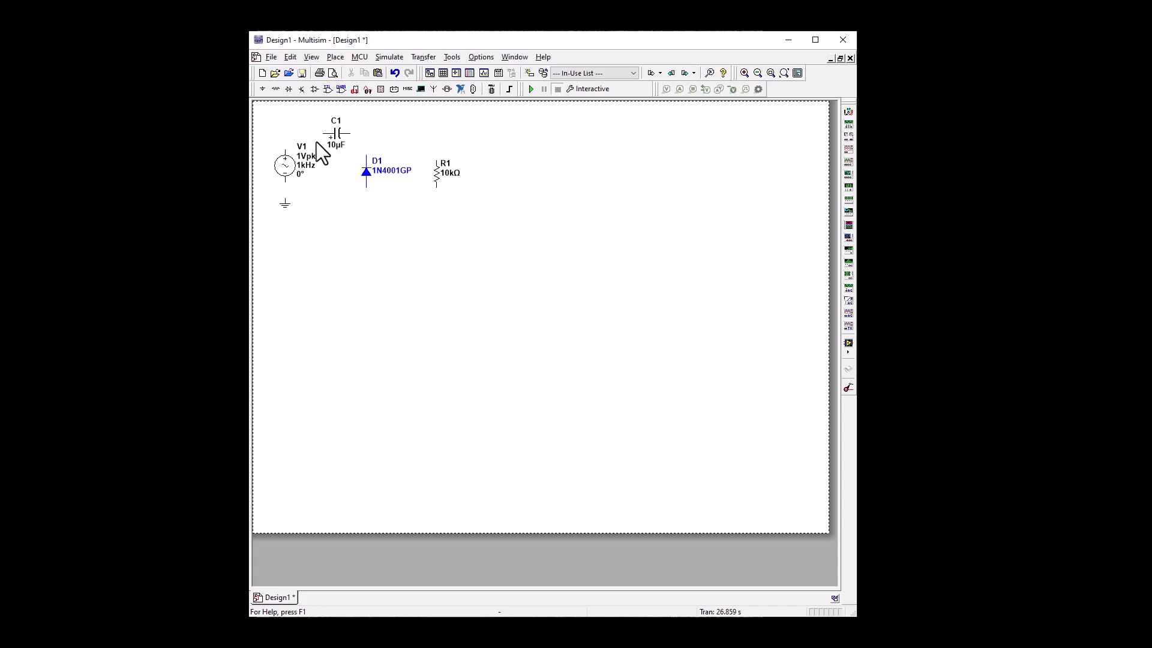
pyautogui.moveTo(336, 141); pyautogui.dragTo(336, 135)
pyautogui.rightClick(336, 136)
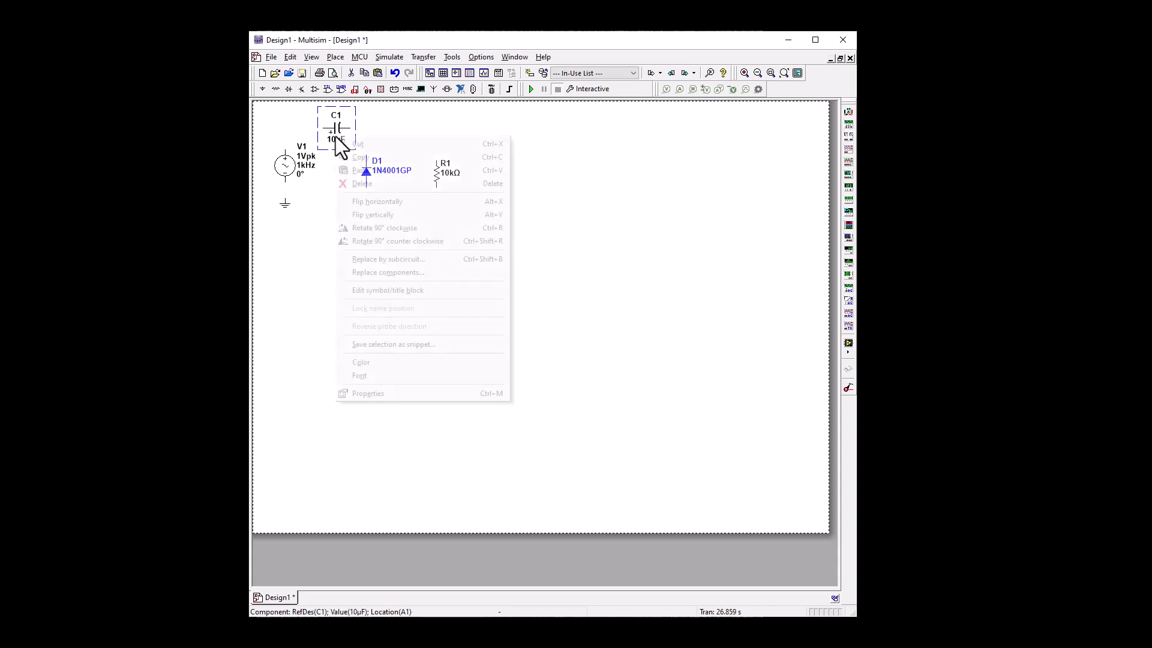
pyautogui.click(390, 201)
pyautogui.click(526, 185)
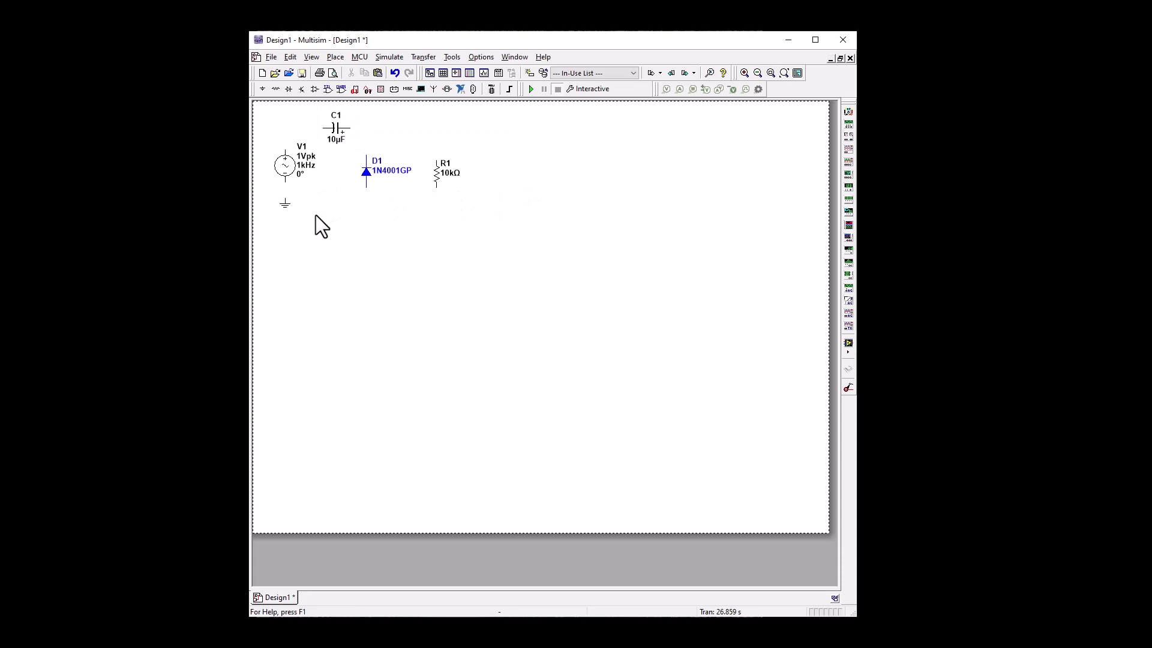
# Wire V1 to ground and to the non-polarity side of C1, and connect C1's positive terminal to R1 and D1.
pyautogui.click(285, 199)
pyautogui.click(285, 184)
pyautogui.click(285, 151)
pyautogui.click(328, 128)
pyautogui.click(349, 127)
pyautogui.click(436, 159)
pyautogui.click(367, 129)
# Copy the ground symbol under V1 and paste one copy beneath D1 and another beneath R1.
pyautogui.rightClick(288, 208)
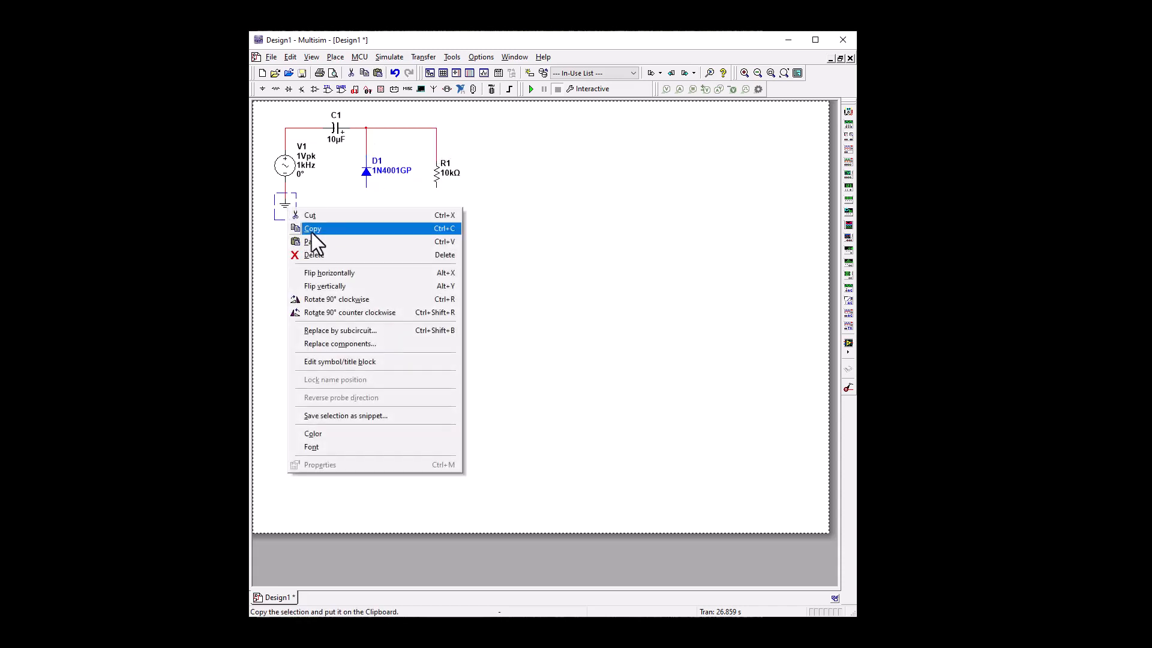
pyautogui.click(326, 254)
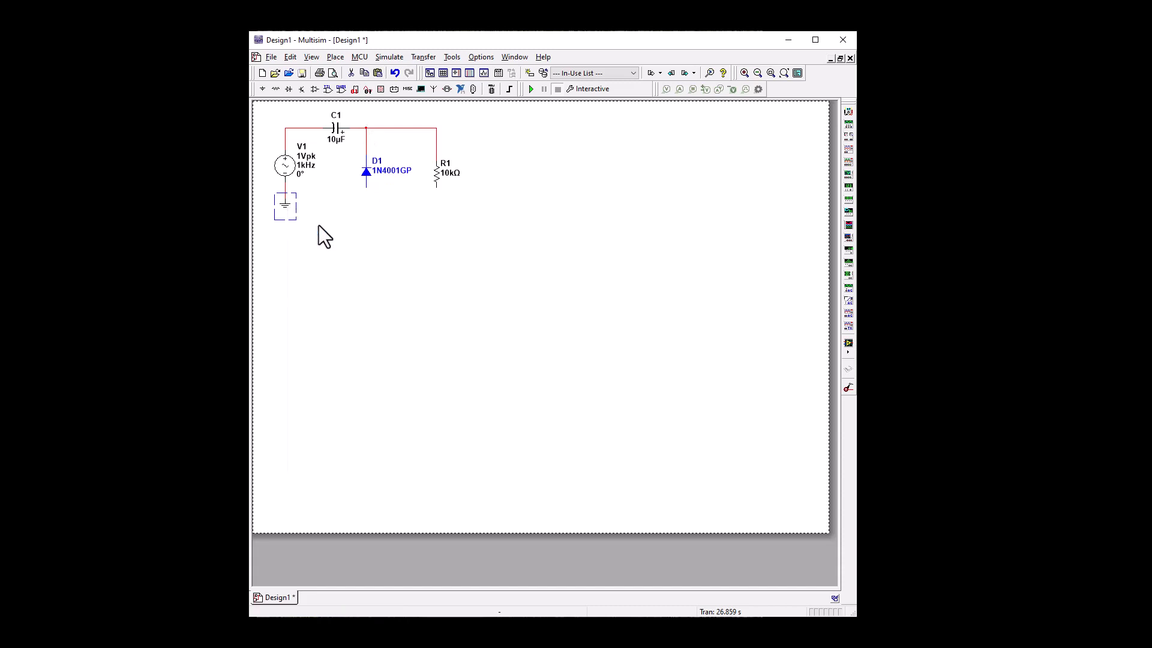
pyautogui.rightClick(365, 201)
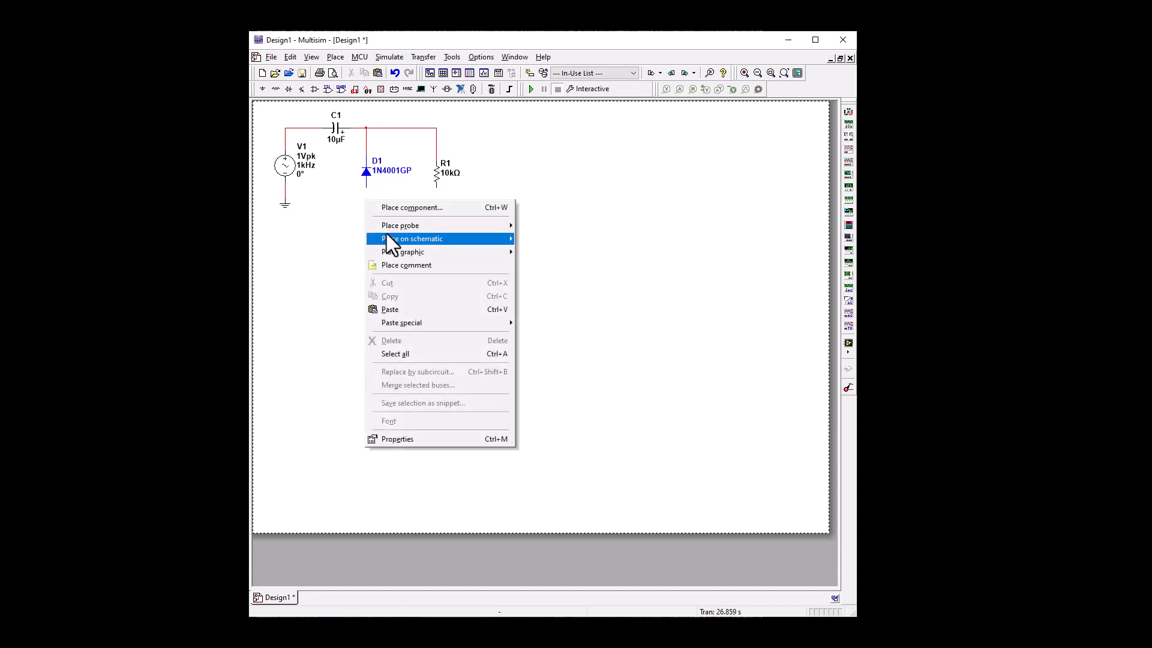
pyautogui.click(394, 298)
pyautogui.click(369, 203)
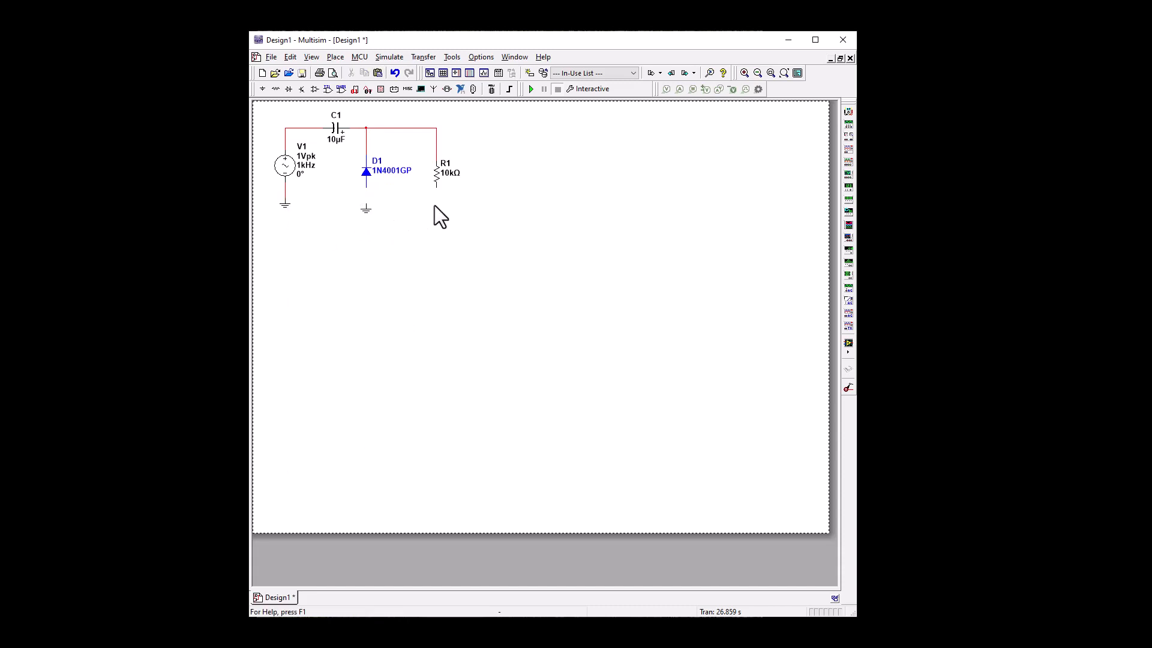
pyautogui.rightClick(442, 203)
pyautogui.click(473, 312)
pyautogui.click(437, 199)
# Set the peak voltage of AC source V1 to 2.5 V.
pyautogui.doubleClick(278, 175)
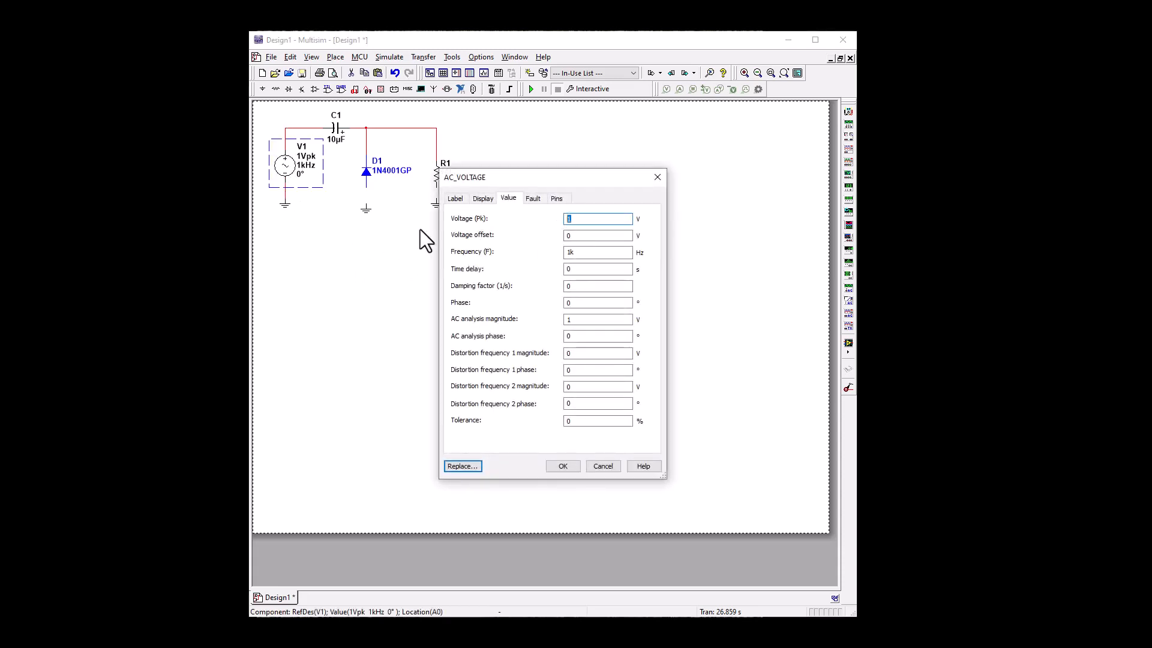
pyautogui.write('5')
pyautogui.moveTo(575, 221); pyautogui.dragTo(565, 220)
pyautogui.write('2,5')
pyautogui.moveTo(568, 219); pyautogui.dragTo(571, 220)
pyautogui.click(568, 466)
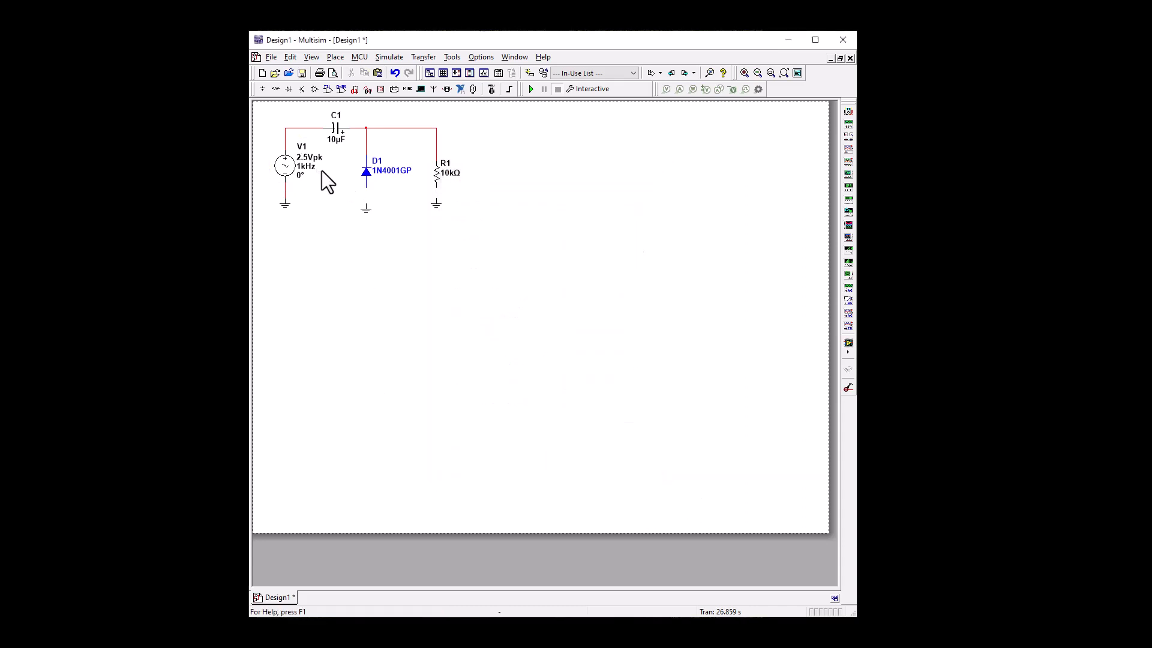
# Wire D1 and R1 to their ground symbols and place a Tektronix oscilloscope to the right of R1.
pyautogui.click(367, 206)
pyautogui.click(441, 200)
pyautogui.click(848, 343)
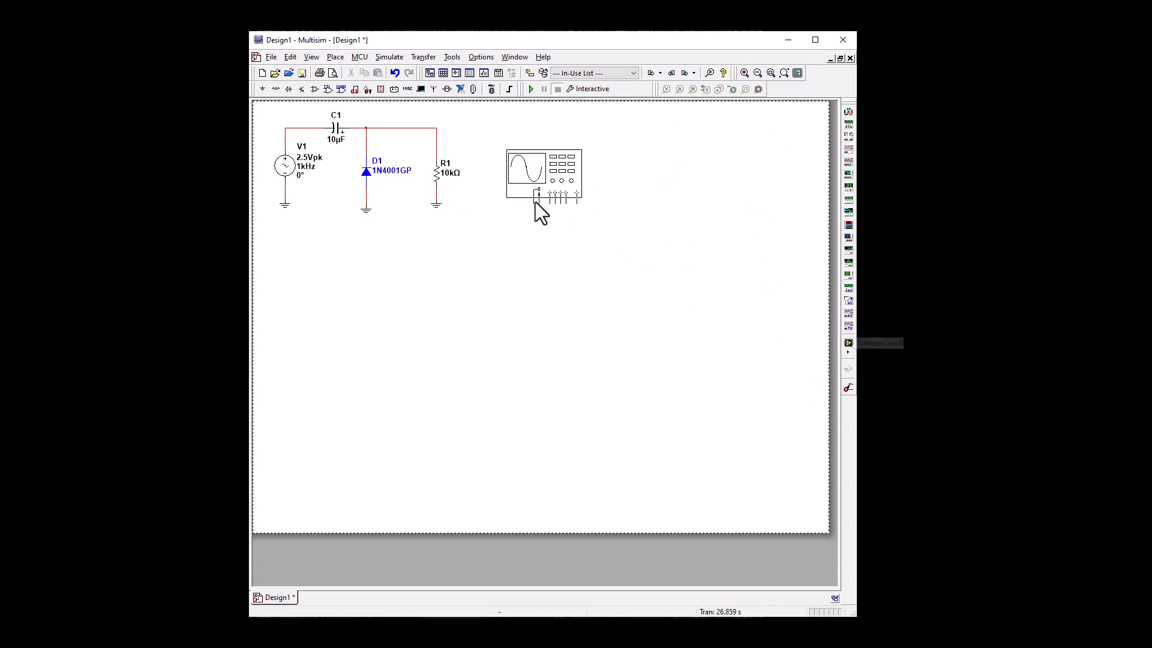
pyautogui.click(535, 202)
# Copy the ground symbol below D1, paste it beneath the oscilloscope and wire it to the oscilloscope's G terminal.
pyautogui.click(362, 214)
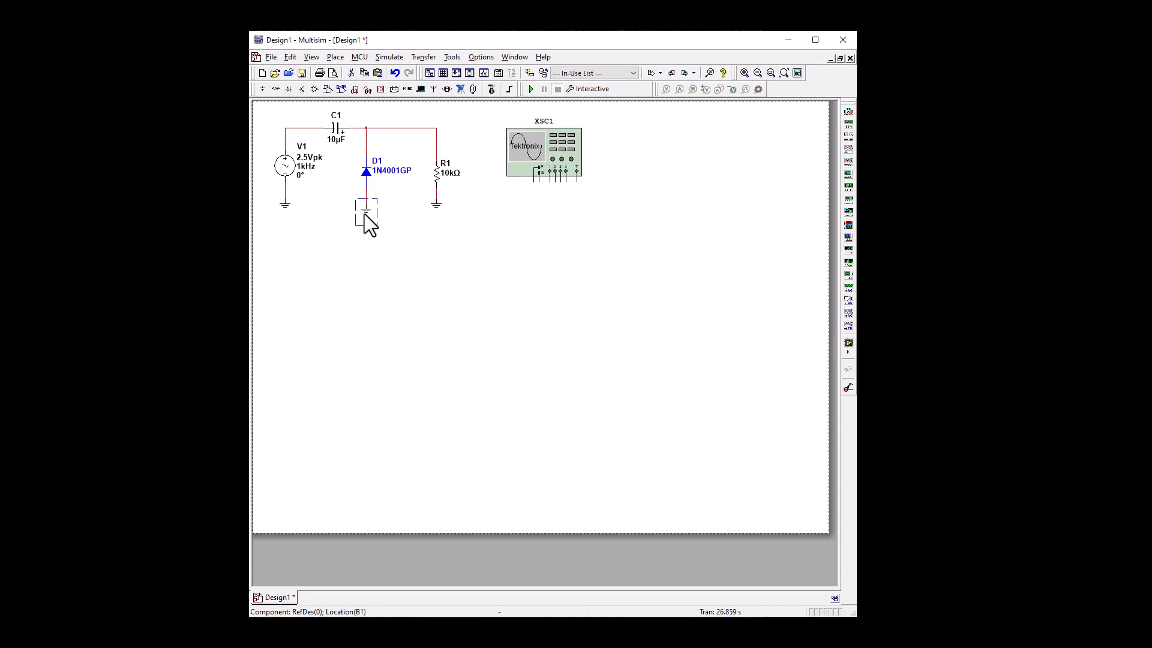
pyautogui.rightClick(365, 214)
pyautogui.click(424, 232)
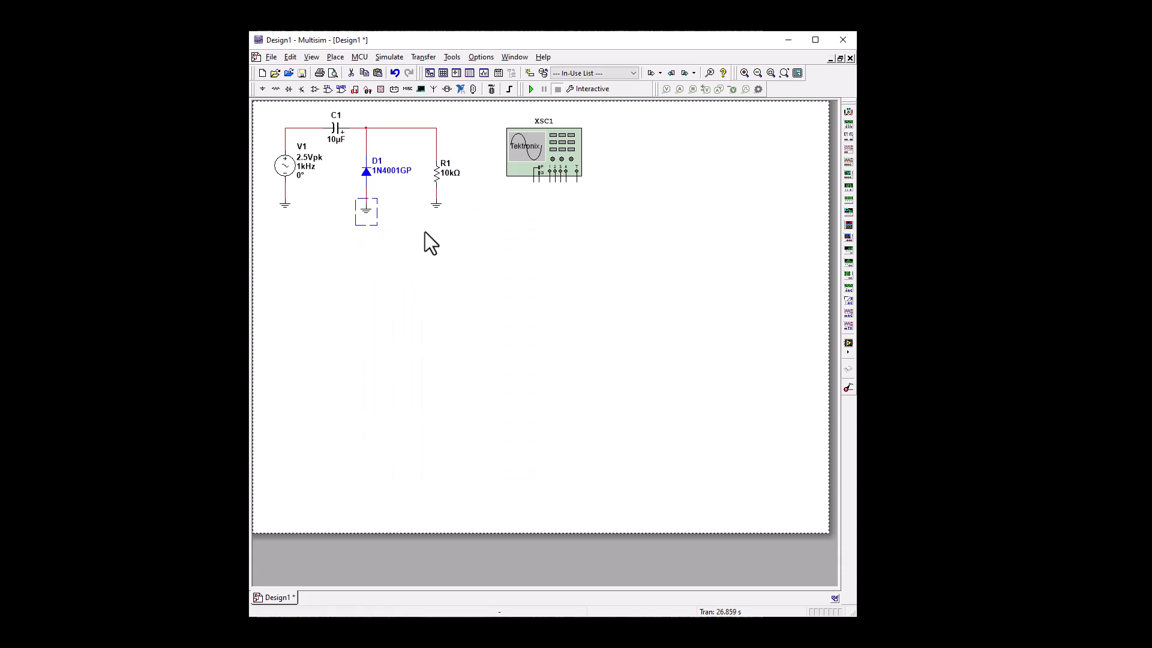
pyautogui.rightClick(527, 198)
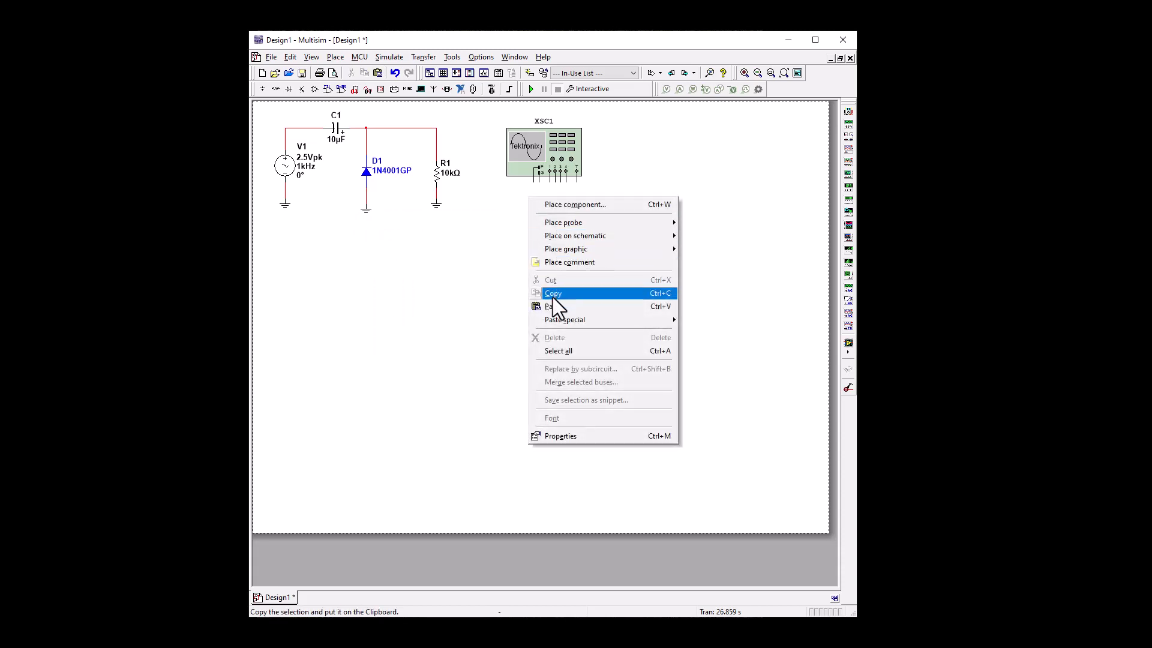
pyautogui.click(553, 306)
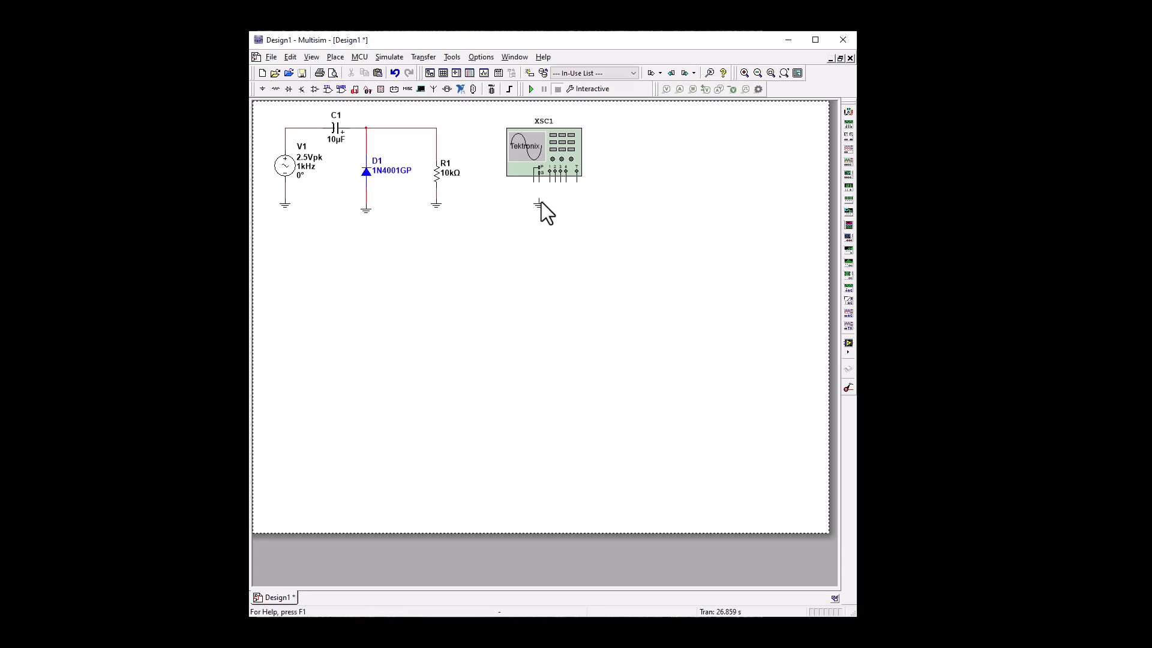
pyautogui.click(539, 206)
pyautogui.click(539, 199)
pyautogui.click(539, 174)
# Wire oscilloscope channel 1 to the V1–C1 wire and channel 2 to the node above R1, spacing the channel 2 wire away from R1.
pyautogui.click(550, 175)
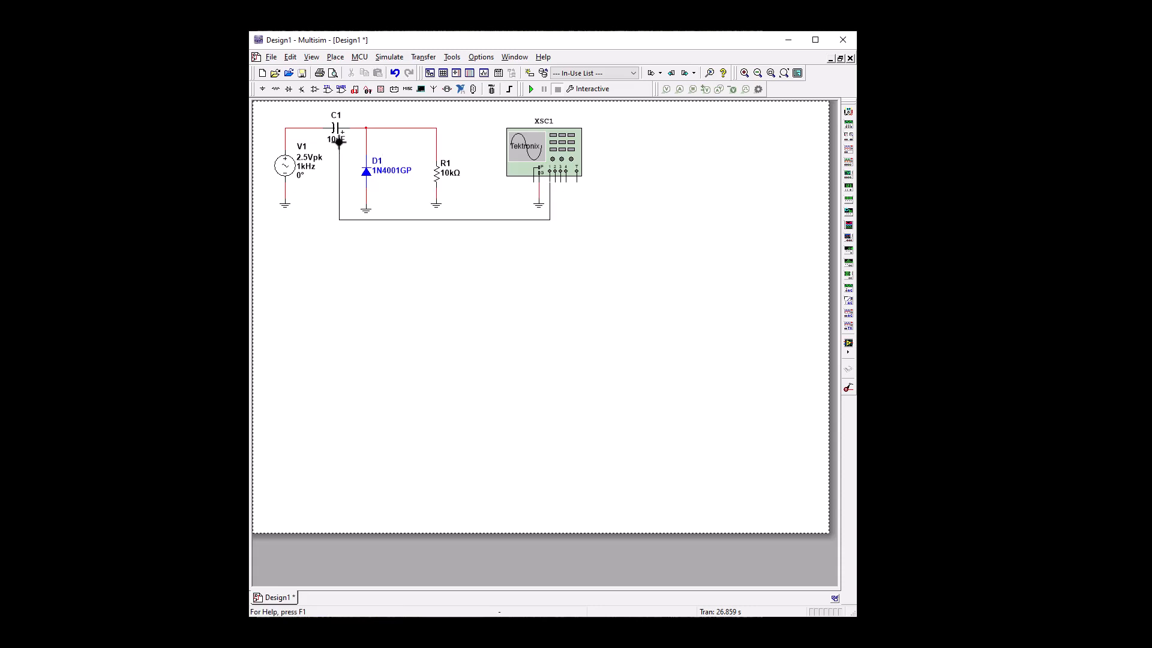
pyautogui.click(317, 128)
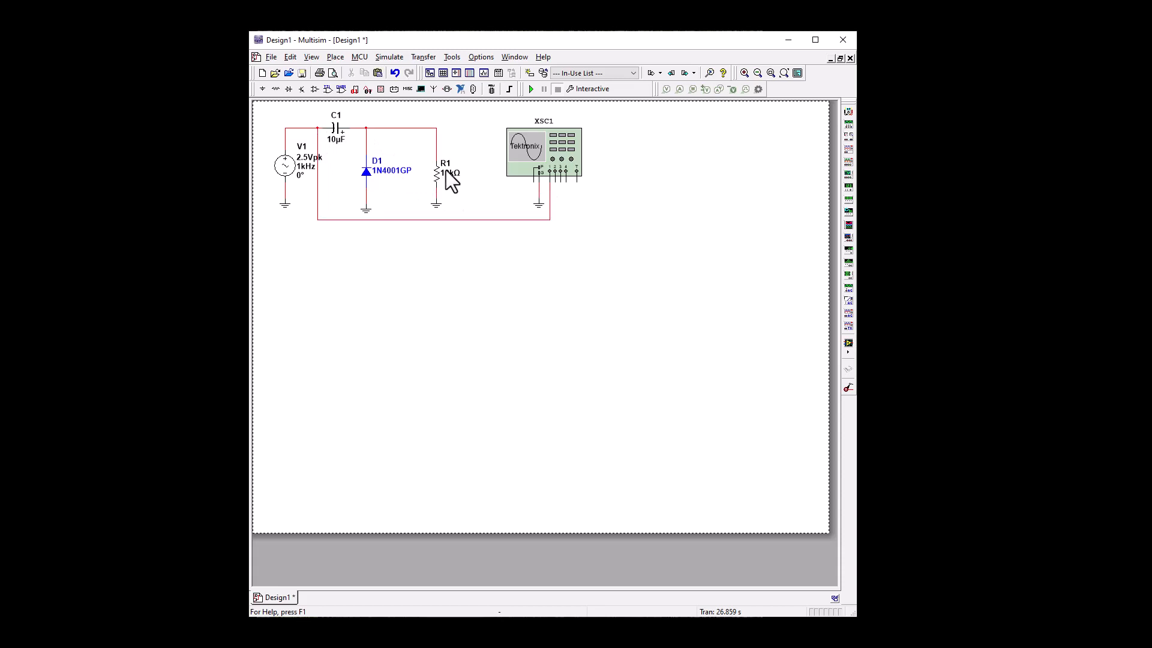
pyautogui.click(556, 182)
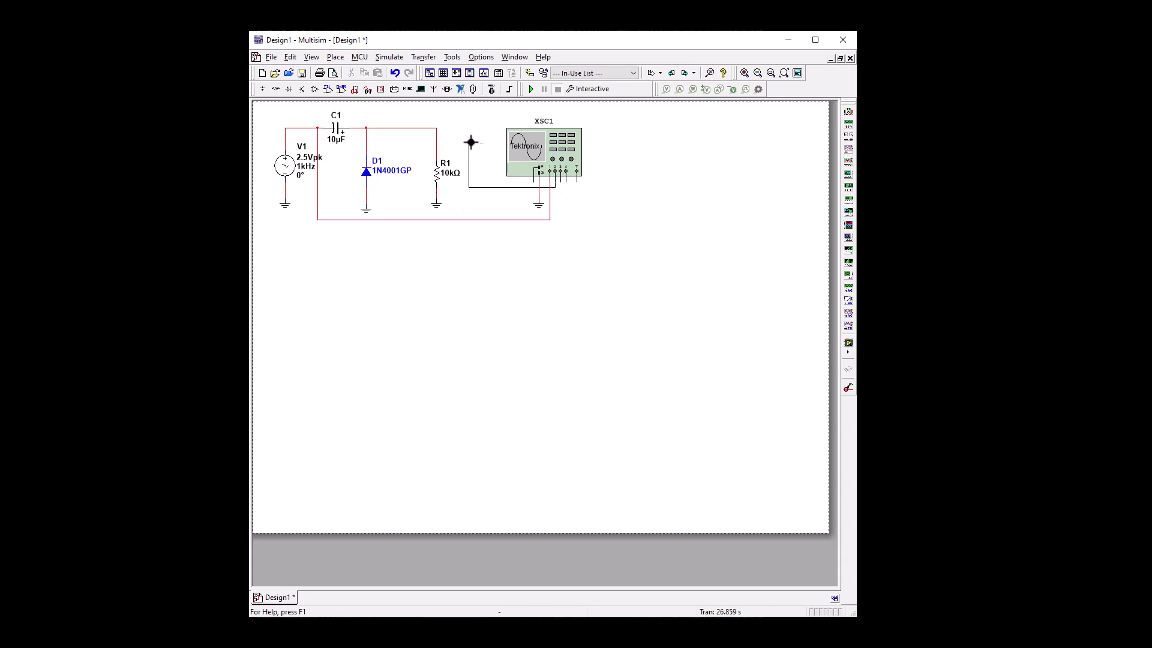
pyautogui.click(437, 129)
pyautogui.moveTo(447, 139); pyautogui.dragTo(476, 145)
pyautogui.click(570, 250)
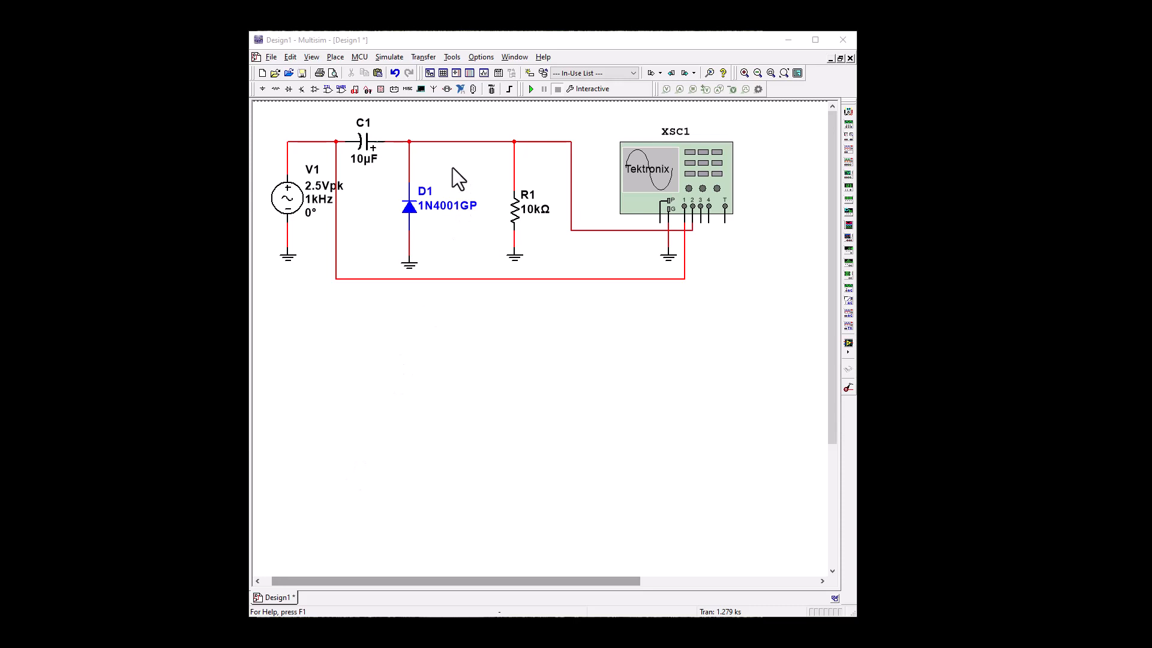
# Delete the wires above and below D1 and flip the diode vertically.
pyautogui.click(408, 167)
pyautogui.press('Delete')
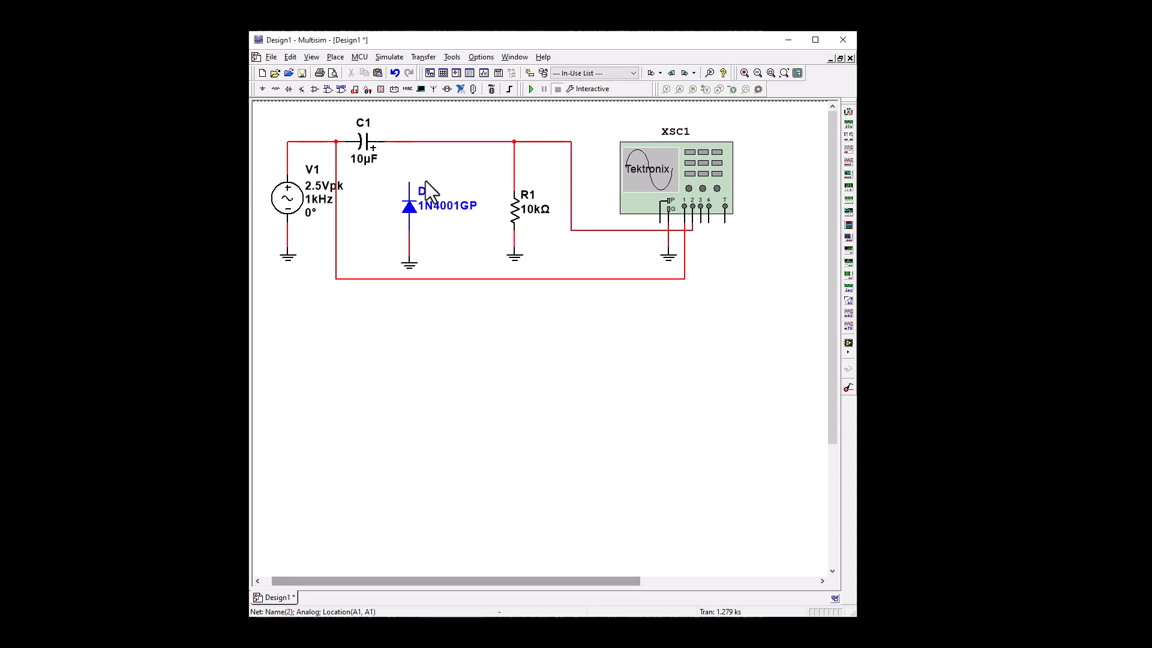
pyautogui.click(409, 241)
pyautogui.press('Delete')
pyautogui.click(403, 208)
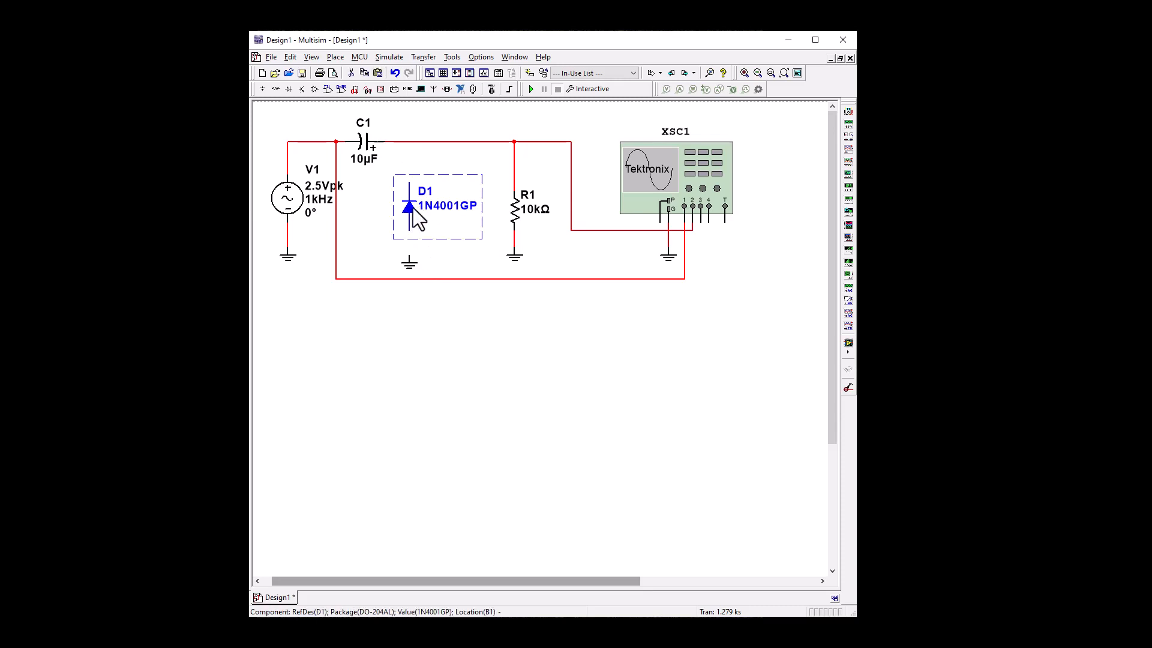
pyautogui.rightClick(413, 207)
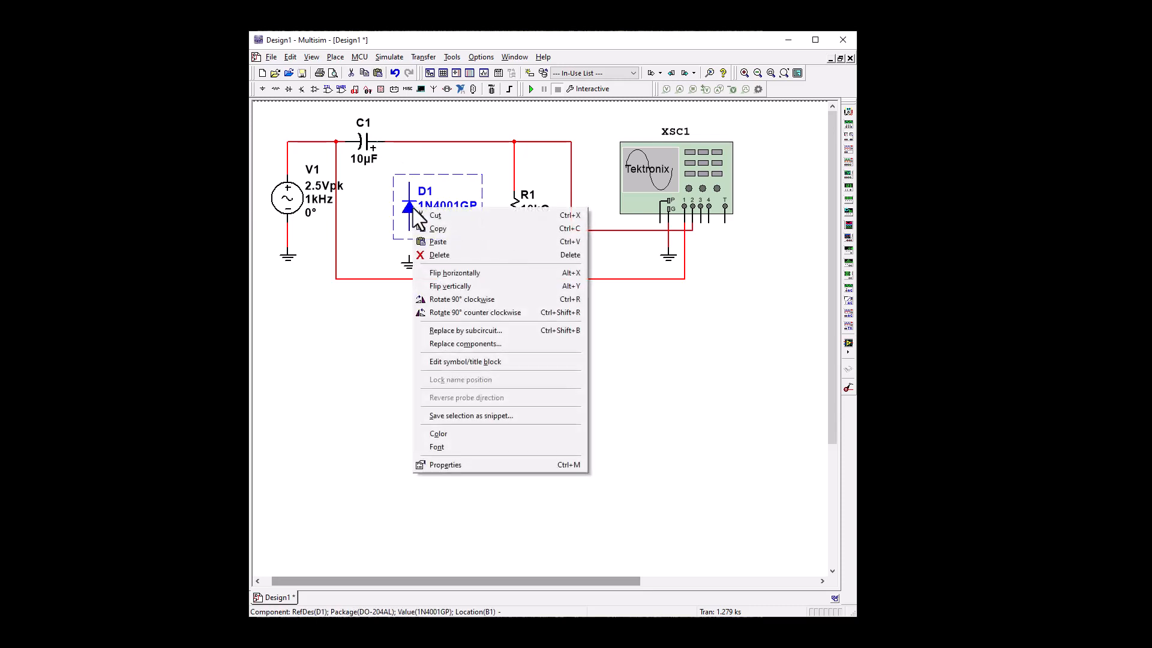
pyautogui.click(445, 285)
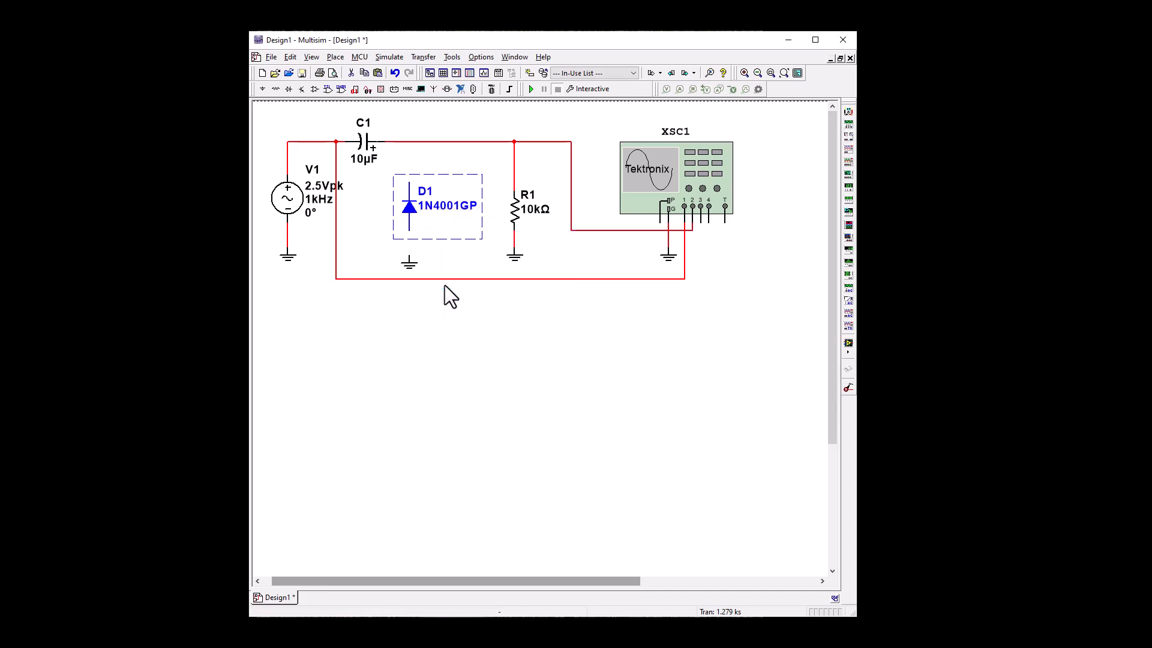
pyautogui.click(459, 165)
# Reconnect the flipped diode D1 to the C1–R1 wire above and the ground symbol below.
pyautogui.click(409, 183)
pyautogui.click(409, 142)
pyautogui.click(409, 234)
pyautogui.click(409, 257)
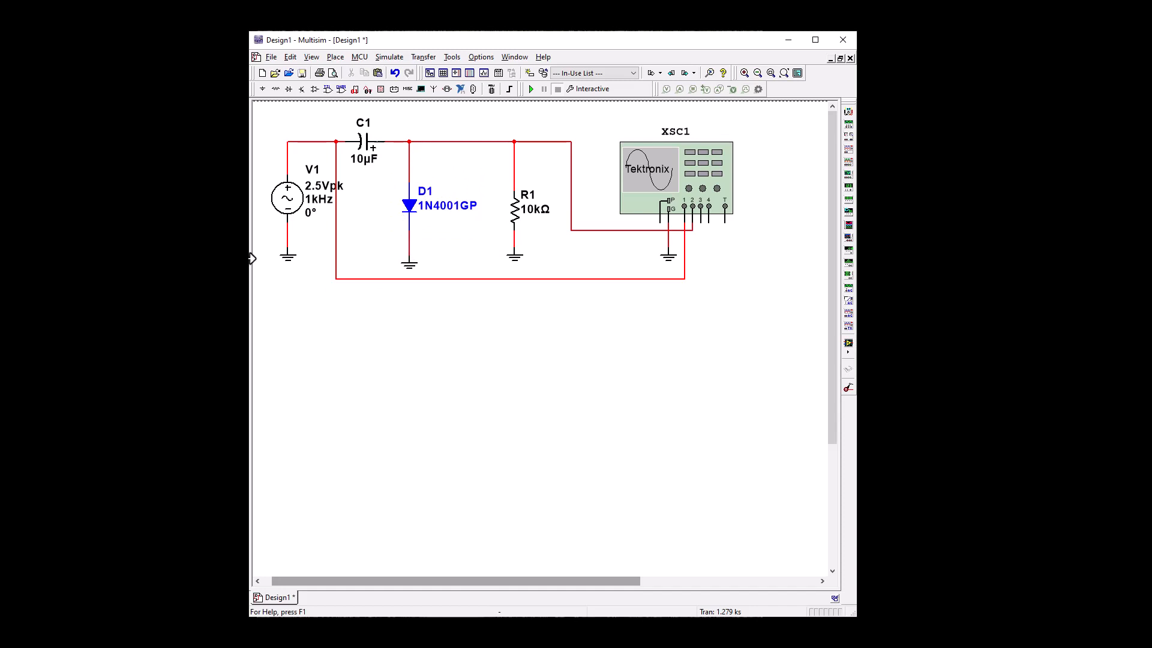